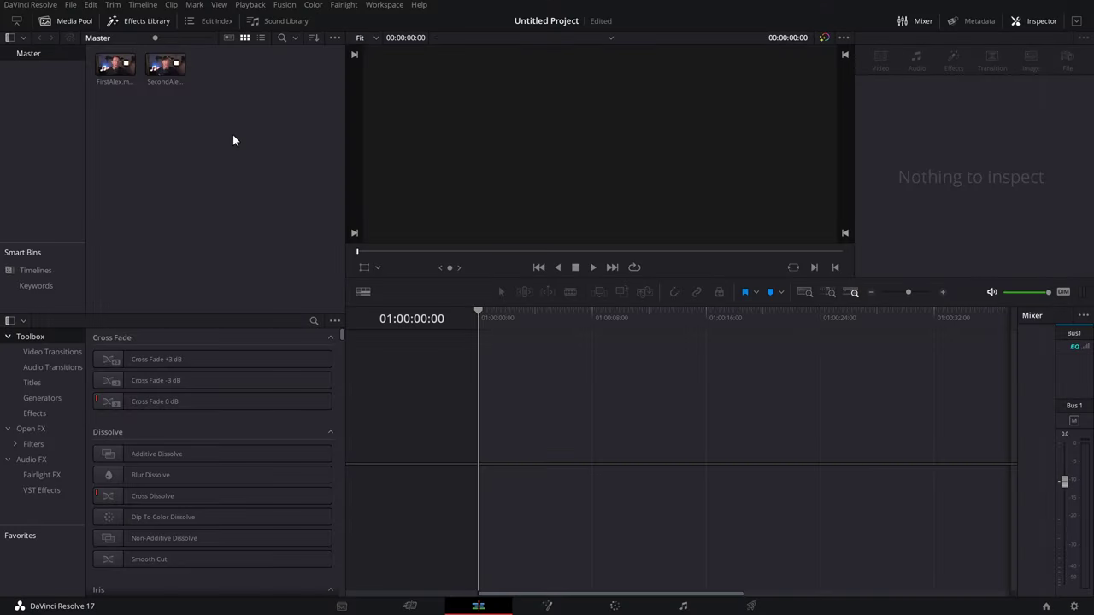
# - Build a timeline with FirstAlex.mp4 on Video 1 and SecondAlex.mp4 stacked above it on Video 2
pyautogui.moveTo(269, 129); pyautogui.dragTo(132, 149)
pyautogui.moveTo(113, 66); pyautogui.dragTo(481, 452)
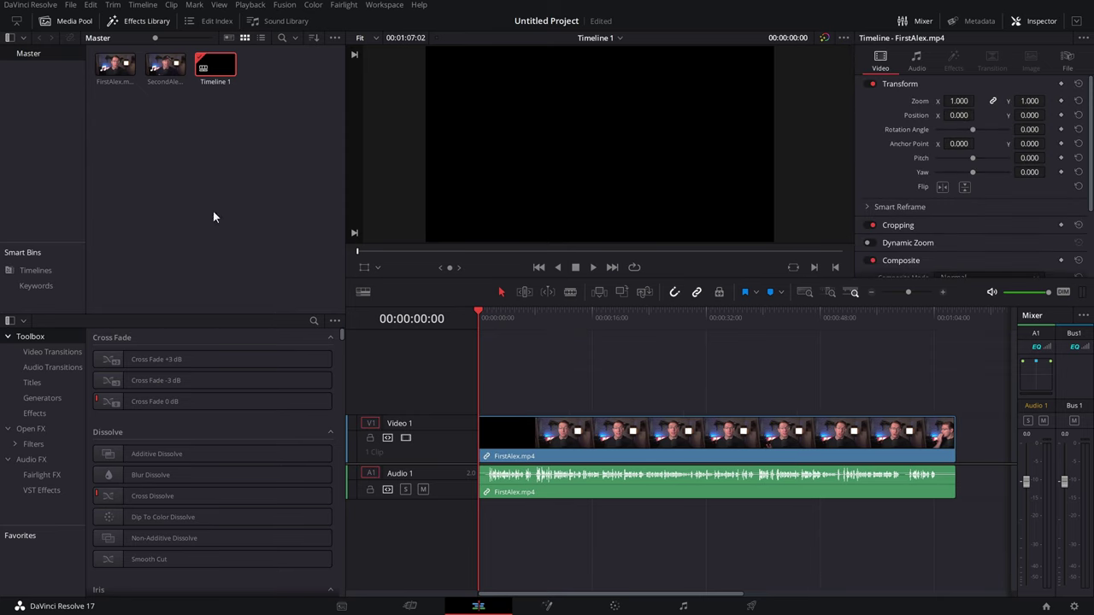
pyautogui.moveTo(165, 66); pyautogui.dragTo(528, 398)
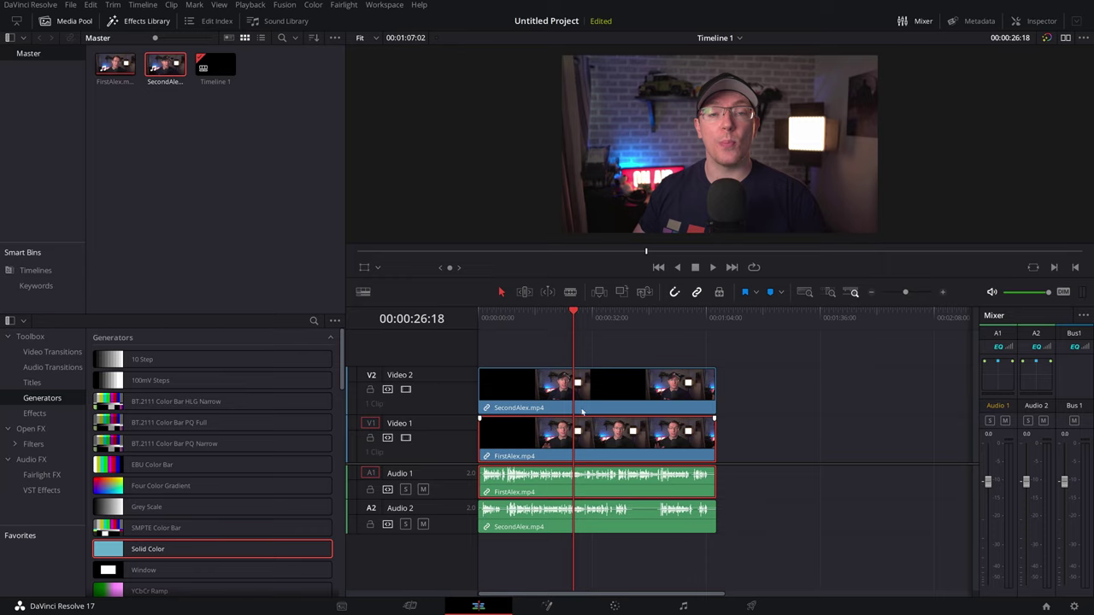
pyautogui.click(571, 390)
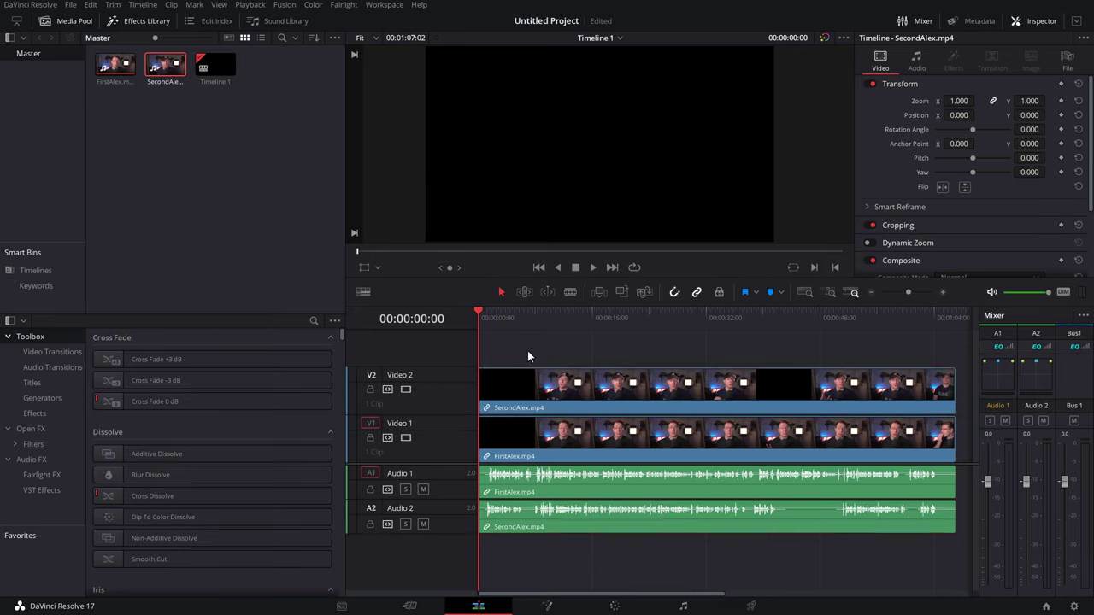
pyautogui.moveTo(617, 430); pyautogui.dragTo(608, 349)
pyautogui.click(608, 349)
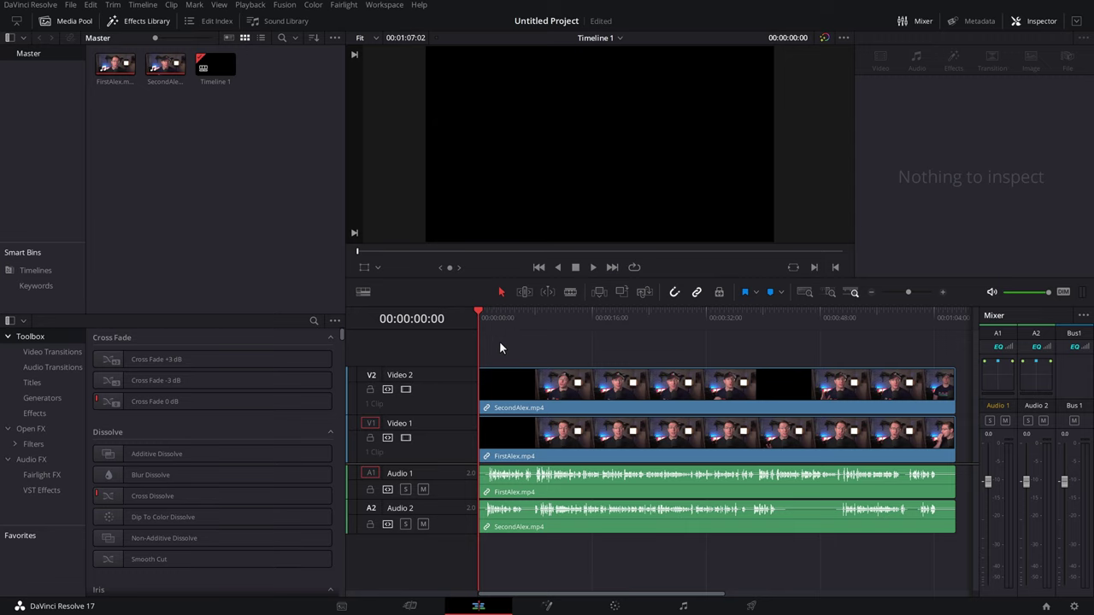
# - Rename the new timeline in the media pool as multicam
pyautogui.click(60, 21)
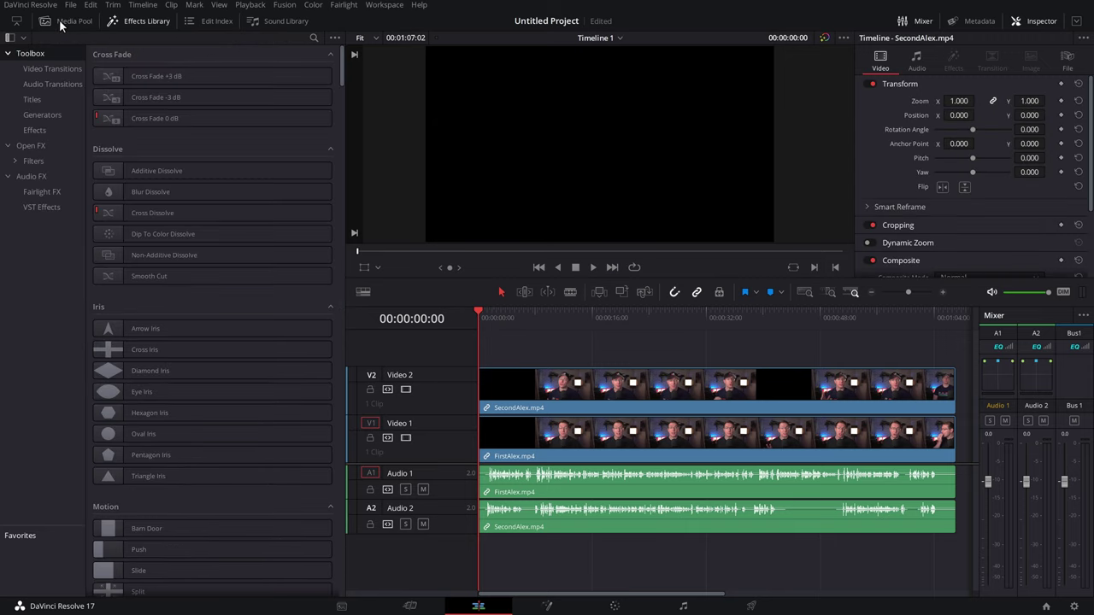
pyautogui.click(60, 21)
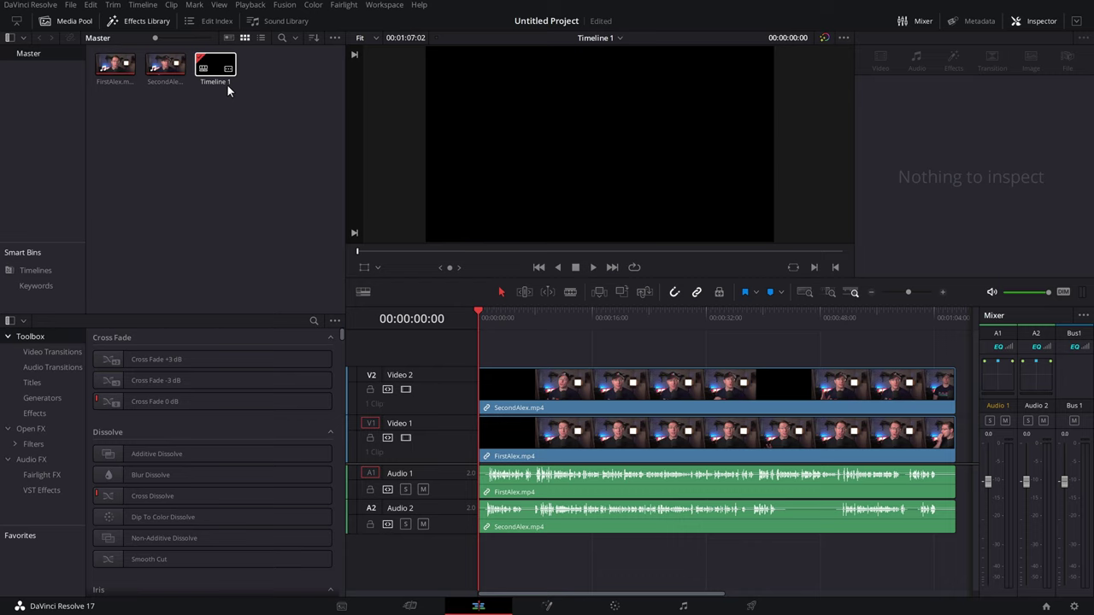
pyautogui.click(214, 82)
pyautogui.click(205, 81)
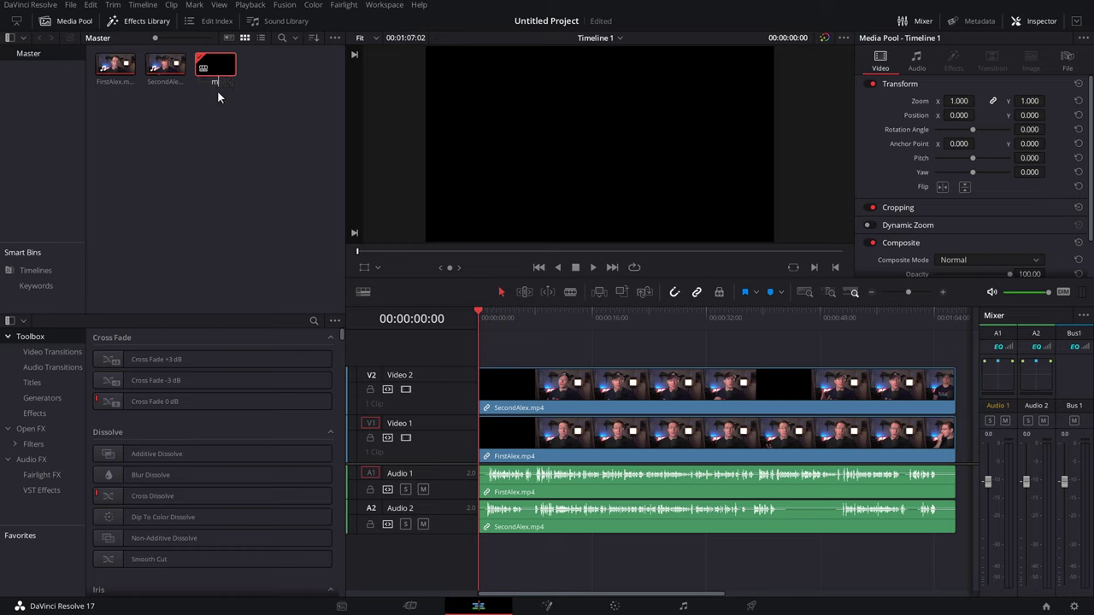
pyautogui.press('Return')
# - Duplicate the multicam timeline and rename the copy as wideangle
pyautogui.rightClick(213, 67)
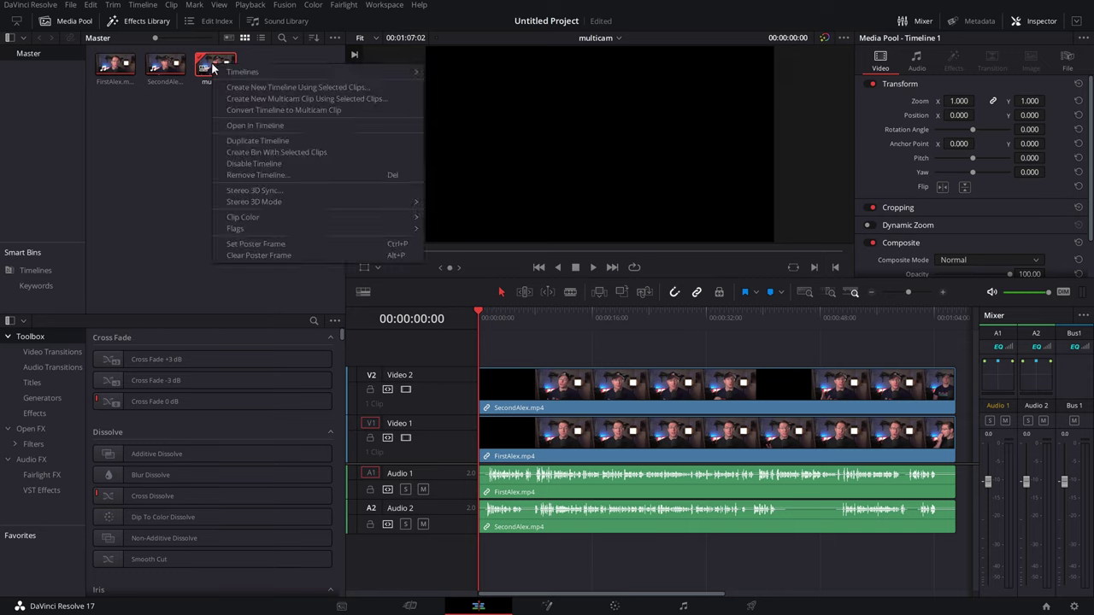
pyautogui.click(242, 140)
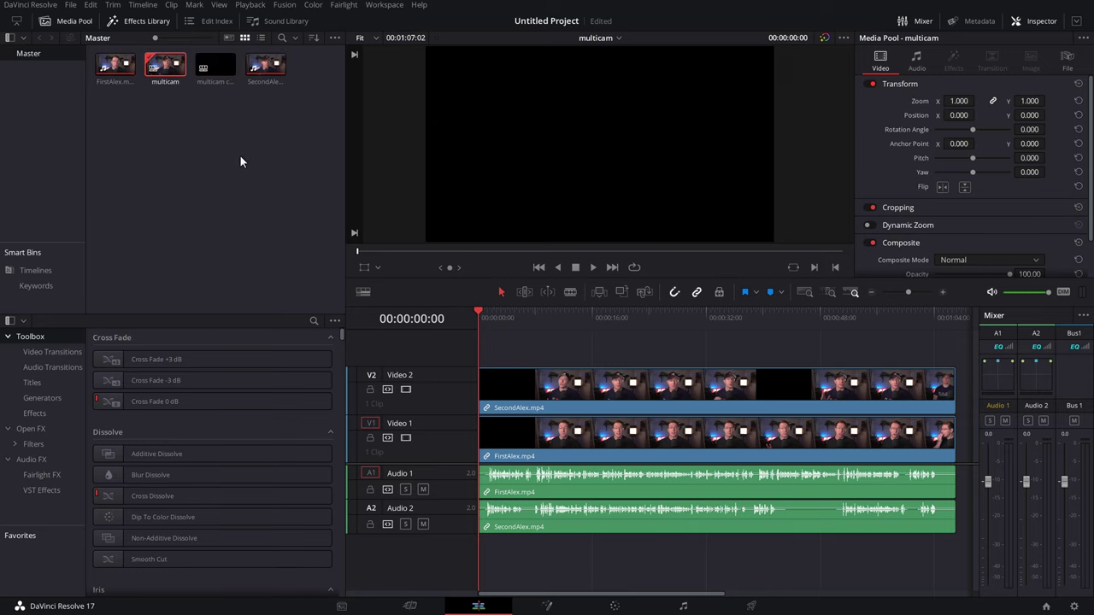
pyautogui.click(217, 82)
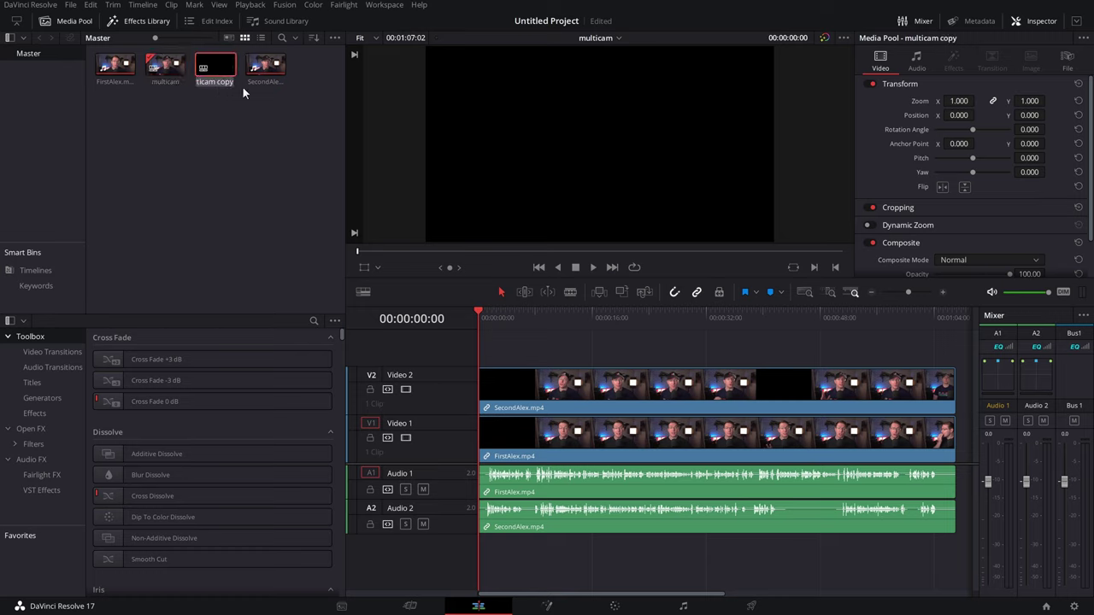
pyautogui.write('wideangle')
pyautogui.click(212, 123)
# - In the multicam timeline, move the playhead to 00:00:05:21 and disable the SecondAlex.mp4 clip on Video 2
pyautogui.click(167, 77)
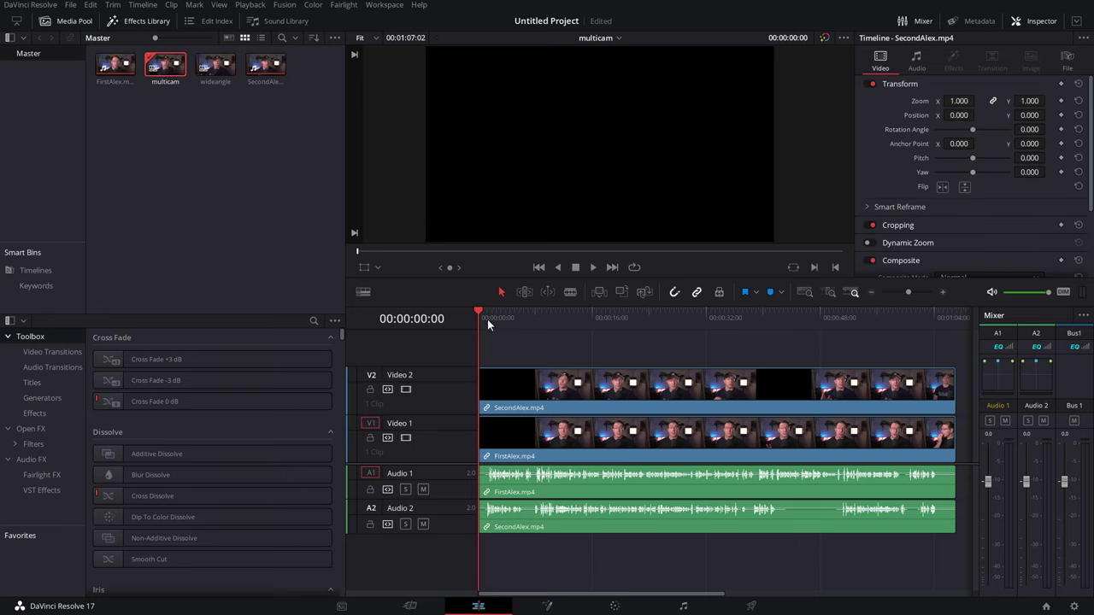
pyautogui.moveTo(487, 319); pyautogui.dragTo(519, 318)
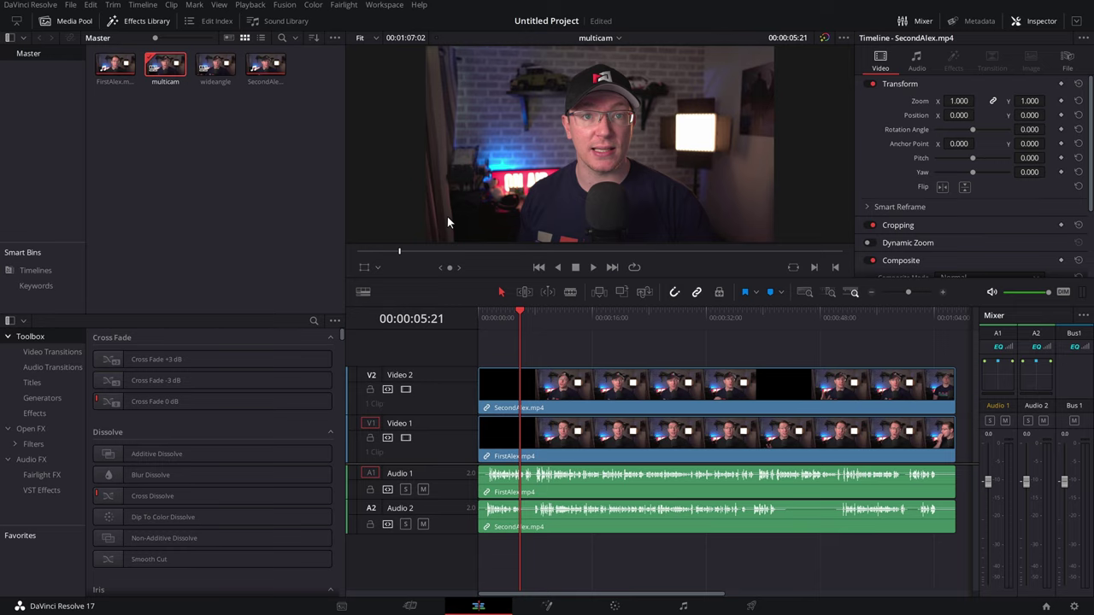
pyautogui.click(588, 393)
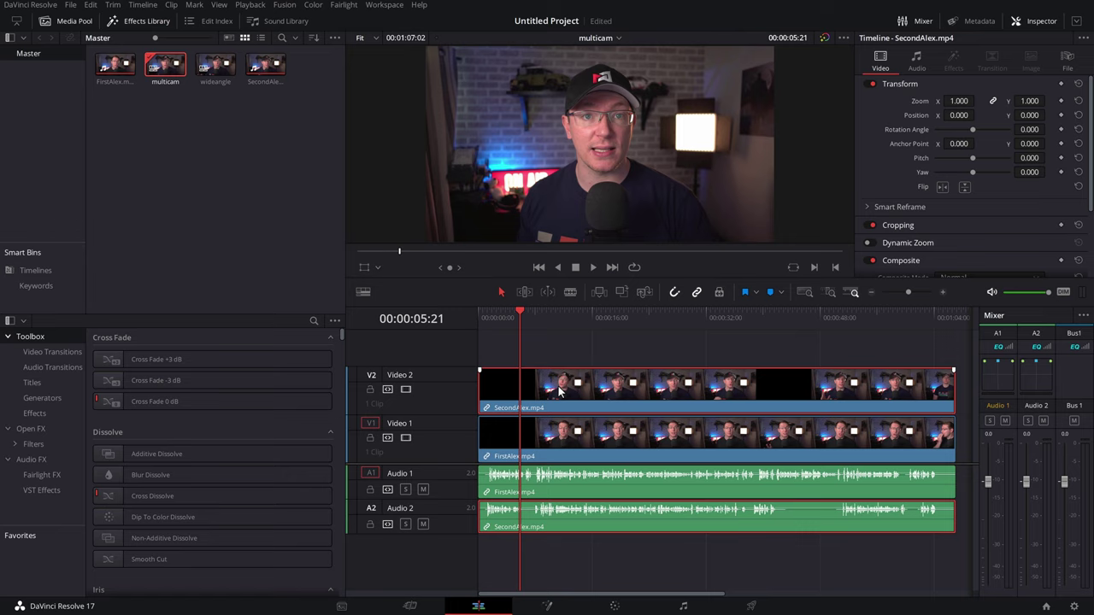
pyautogui.press('d')
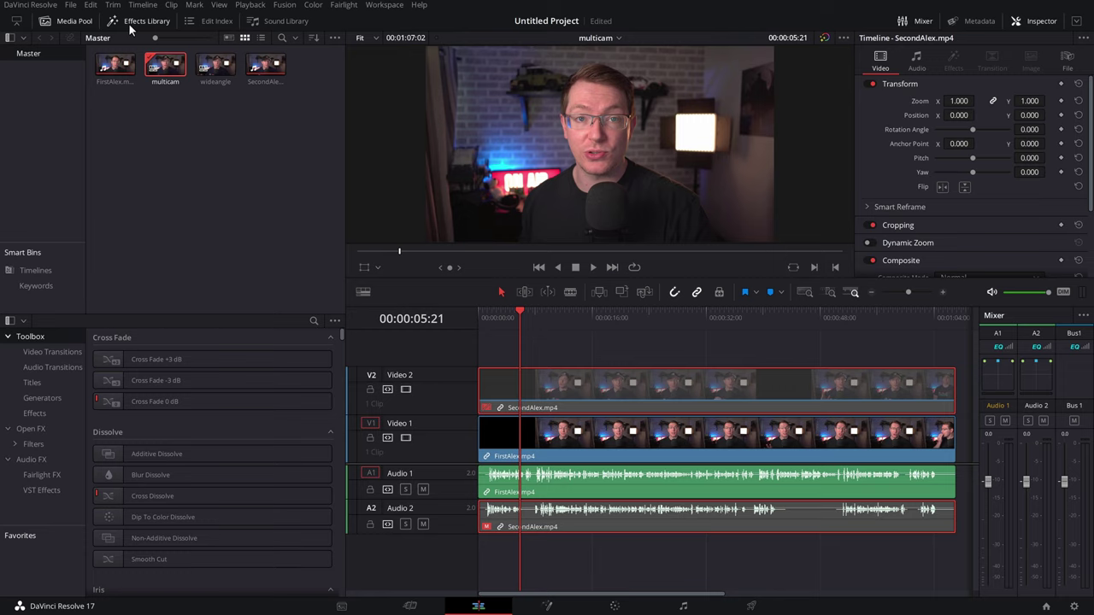
# - Apply the Video Collage Open FX effect to the FirstAlex.mp4 clip on Video 1
pyautogui.click(35, 429)
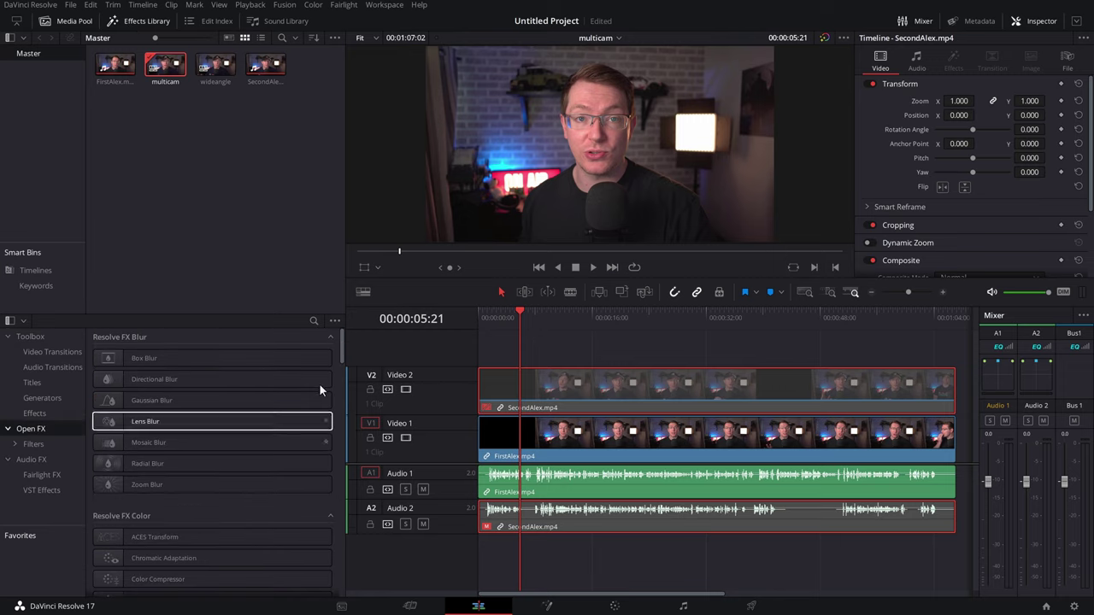
pyautogui.moveTo(340, 339); pyautogui.dragTo(352, 524)
pyautogui.scroll(-5, 133, 512)
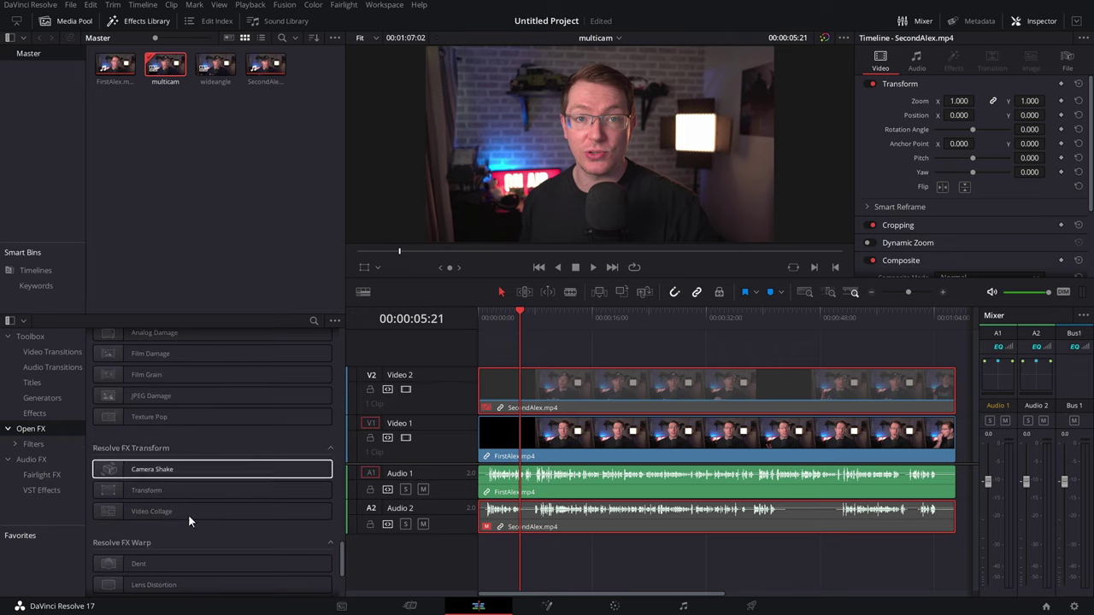
pyautogui.moveTo(129, 512); pyautogui.dragTo(601, 432)
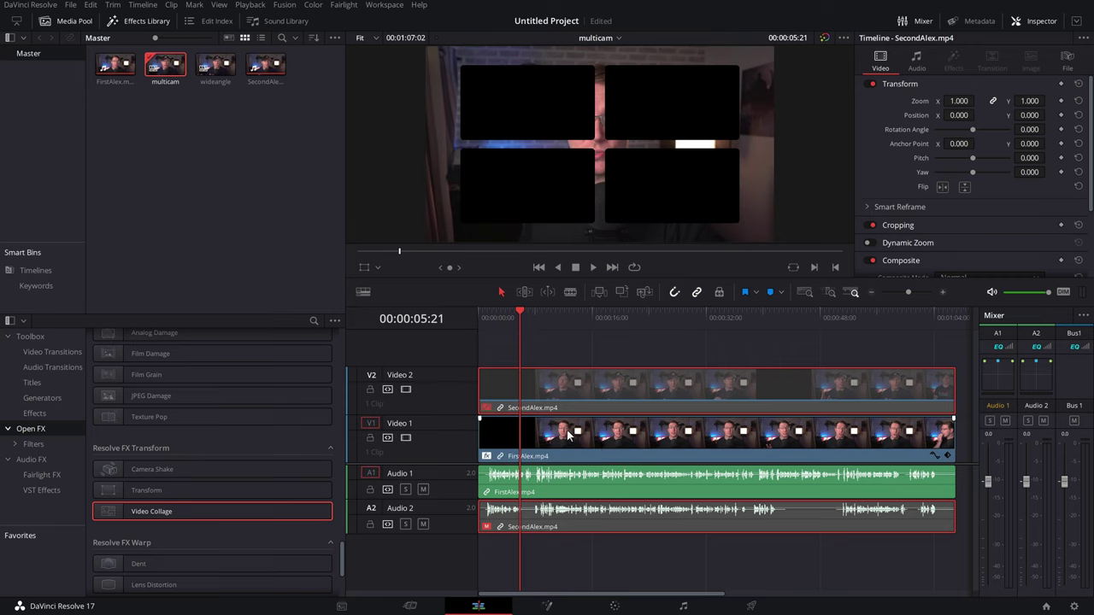
# - Set the FirstAlex.mp4 clip's Video Collage workflow to Create Tile with 1 column and 1 row
pyautogui.click(562, 448)
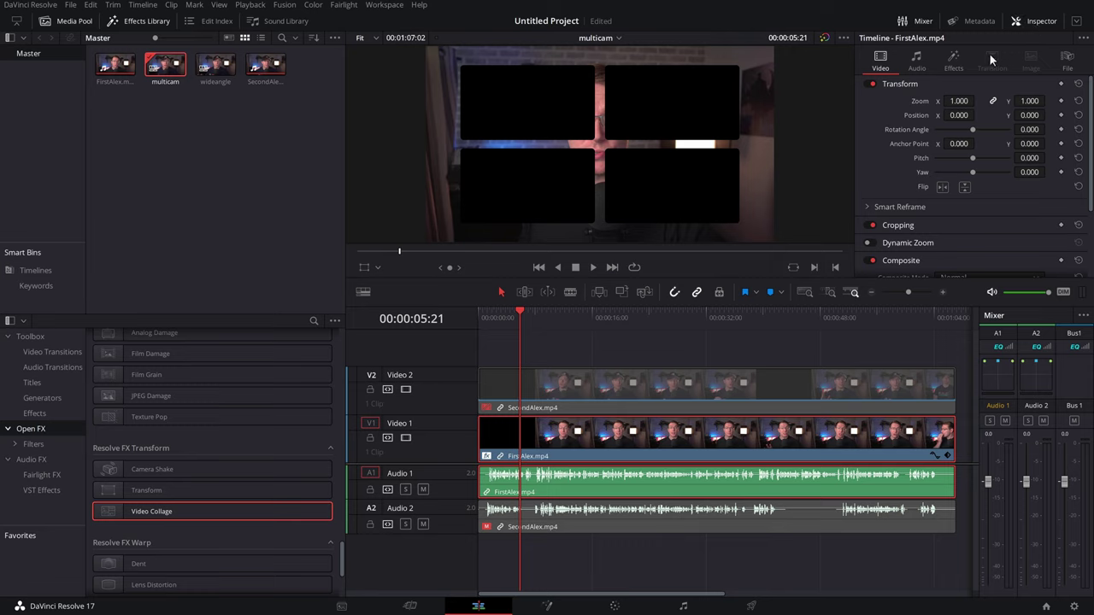
pyautogui.click(953, 60)
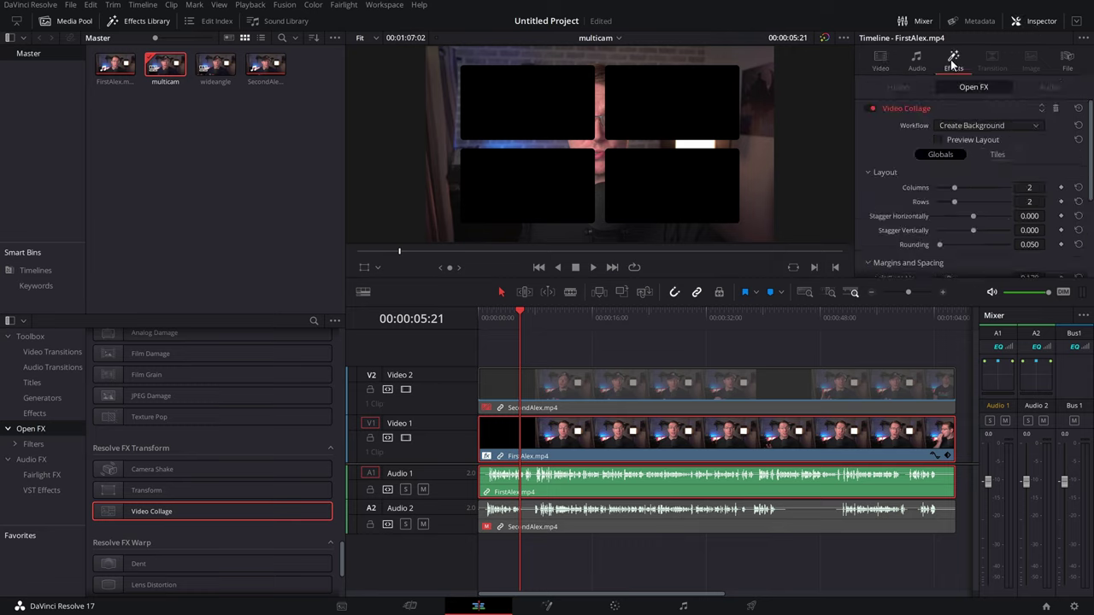
pyautogui.click(892, 109)
pyautogui.click(893, 108)
pyautogui.click(970, 126)
pyautogui.click(957, 153)
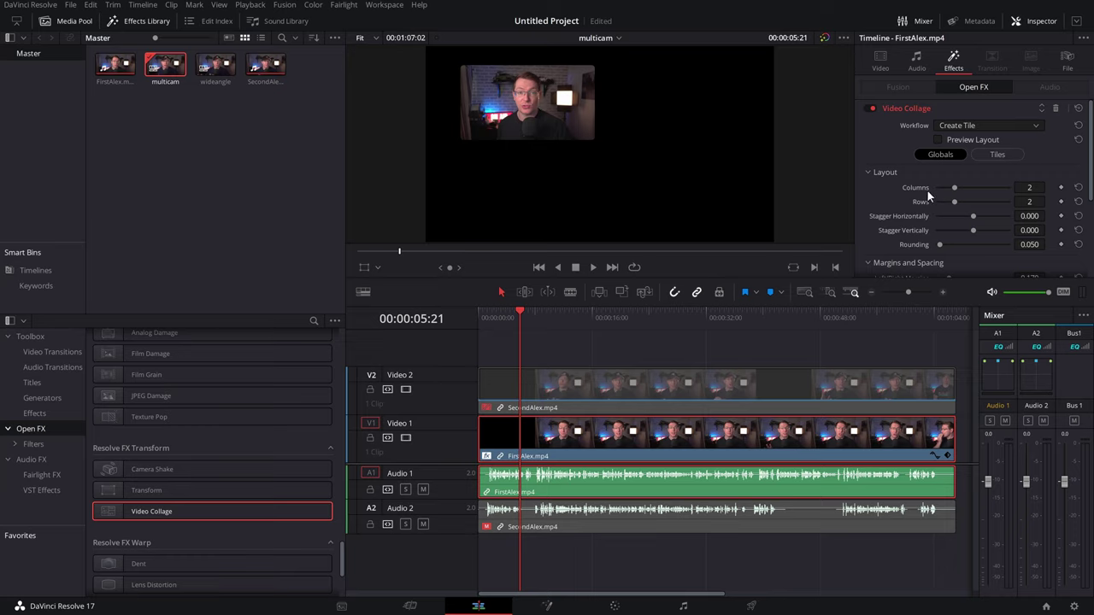
pyautogui.moveTo(955, 192); pyautogui.dragTo(934, 202)
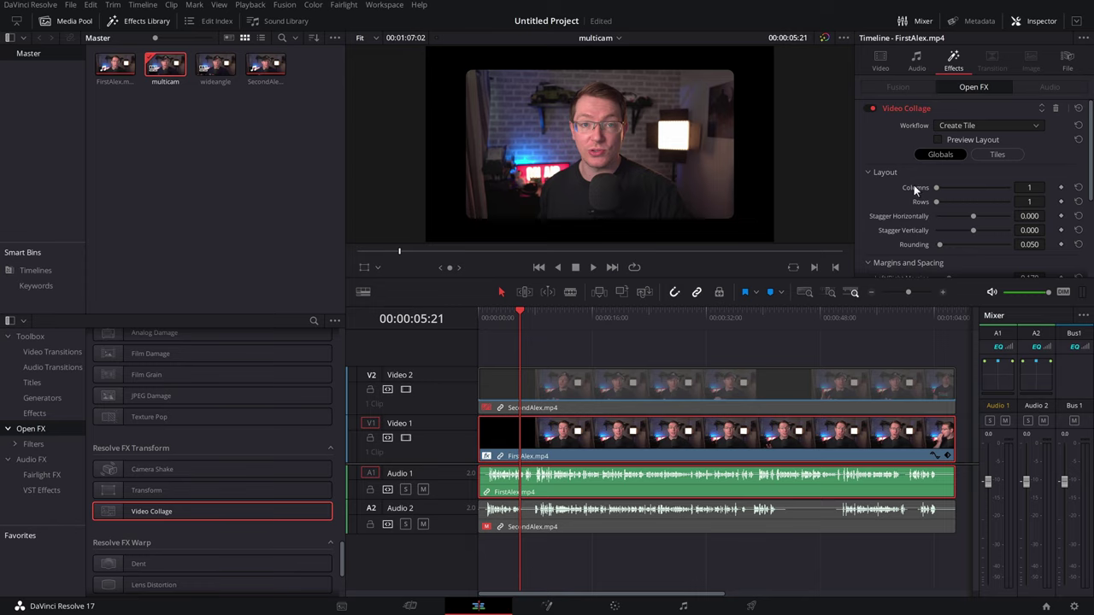
# - In the Video Collage tile settings, adjust the tile styling and set the drop shadow strength to 0.520
pyautogui.click(1001, 156)
pyautogui.scroll(-3, 928, 171)
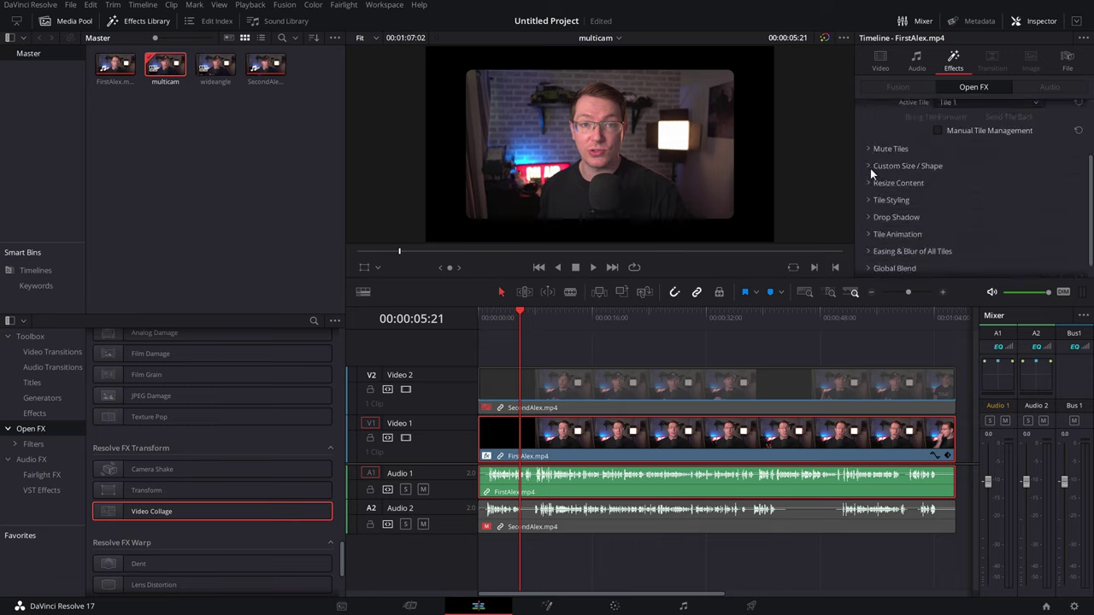
pyautogui.click(870, 166)
pyautogui.click(869, 166)
pyautogui.click(869, 196)
pyautogui.moveTo(966, 229); pyautogui.dragTo(914, 232)
pyautogui.click(868, 200)
pyautogui.scroll(-2, 725, 133)
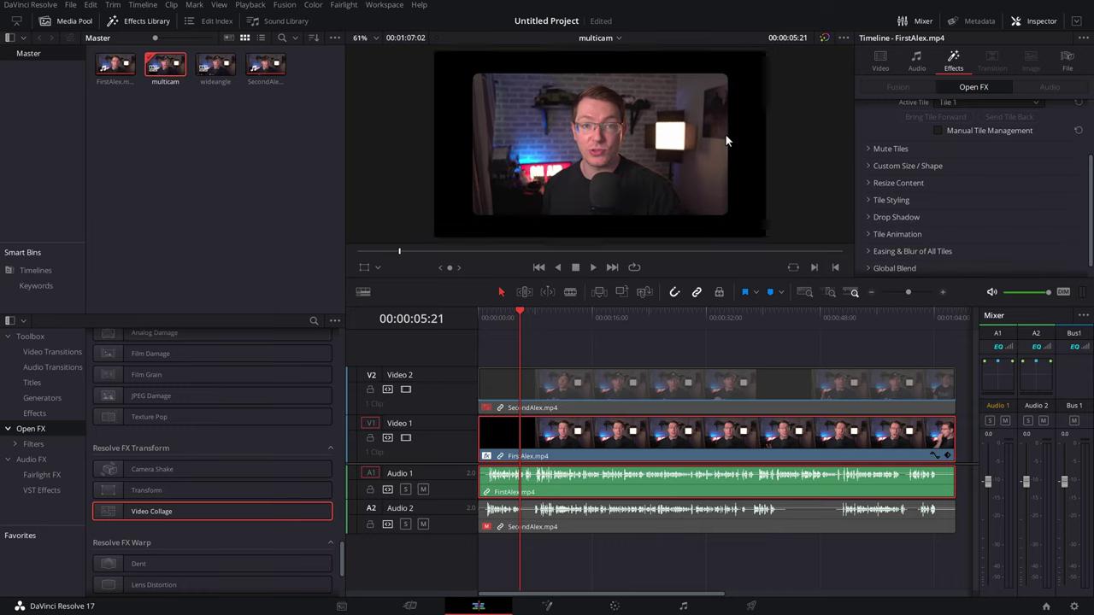
pyautogui.click(879, 218)
pyautogui.moveTo(934, 233); pyautogui.dragTo(973, 237)
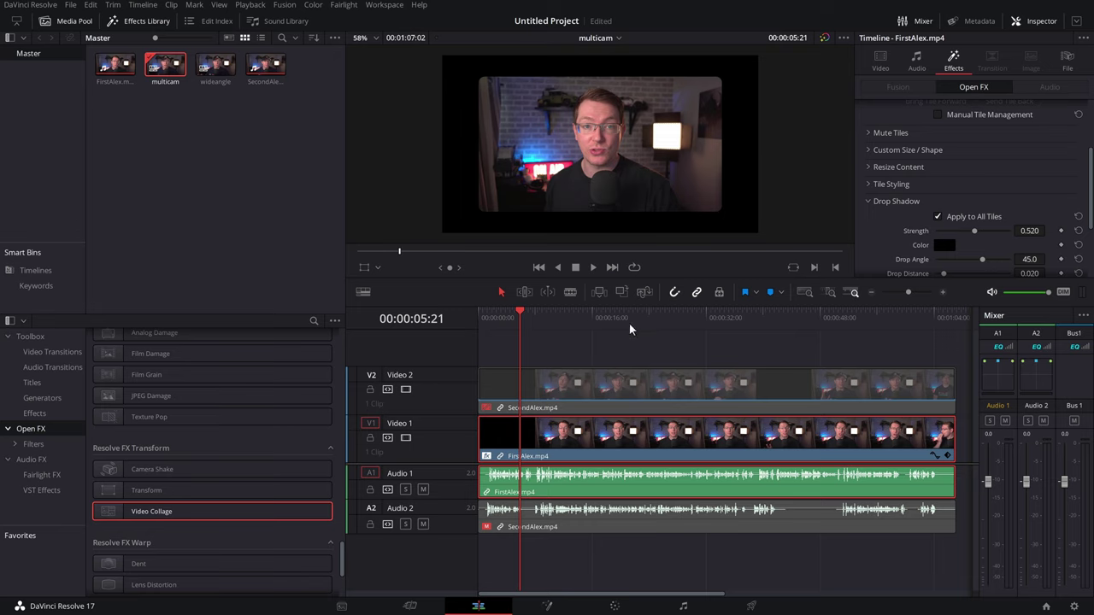
# - Move both clips with their audio up one track so that Video 1 is empty
pyautogui.moveTo(544, 353); pyautogui.dragTo(585, 410)
pyautogui.click(571, 465)
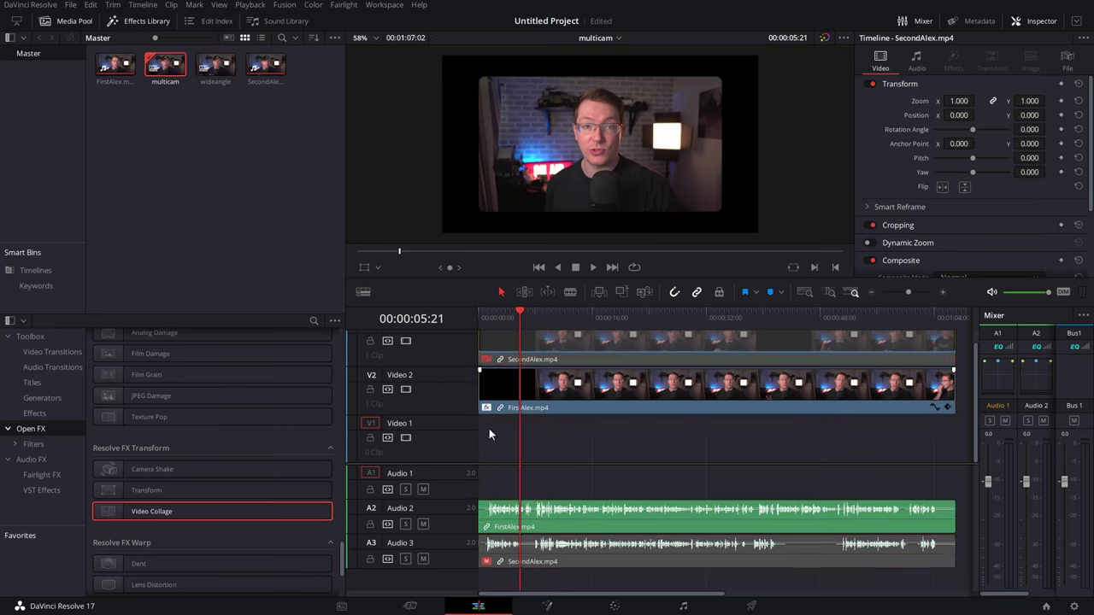
pyautogui.moveTo(498, 430); pyautogui.dragTo(628, 437)
# - Add a Solid Color generator to Video 1 and extend it to the full length of the clips above
pyautogui.click(43, 398)
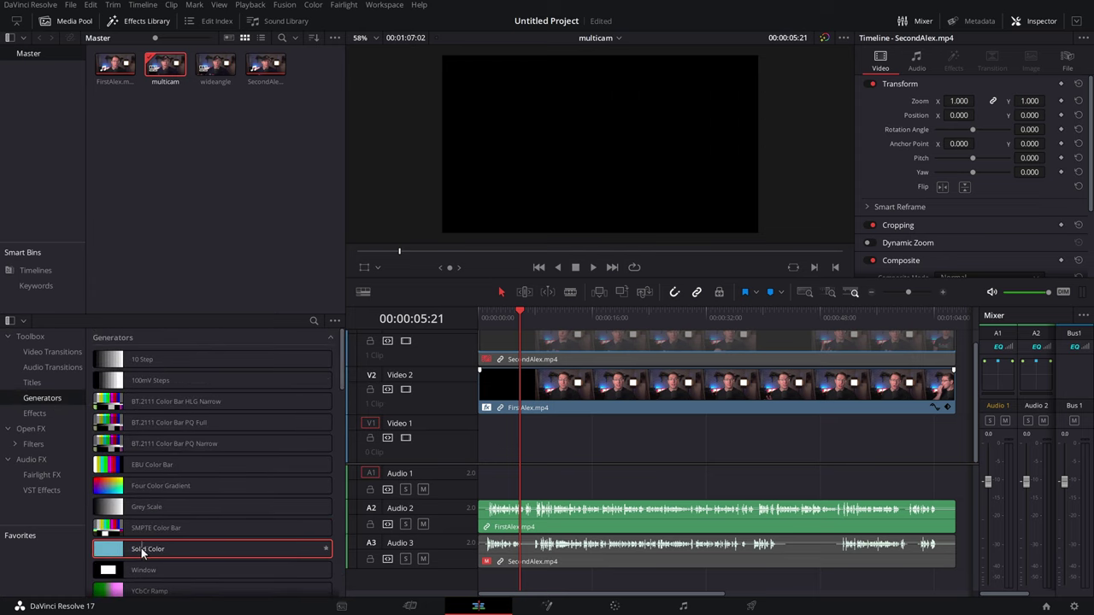
pyautogui.moveTo(141, 548); pyautogui.dragTo(487, 442)
pyautogui.moveTo(547, 439); pyautogui.dragTo(955, 446)
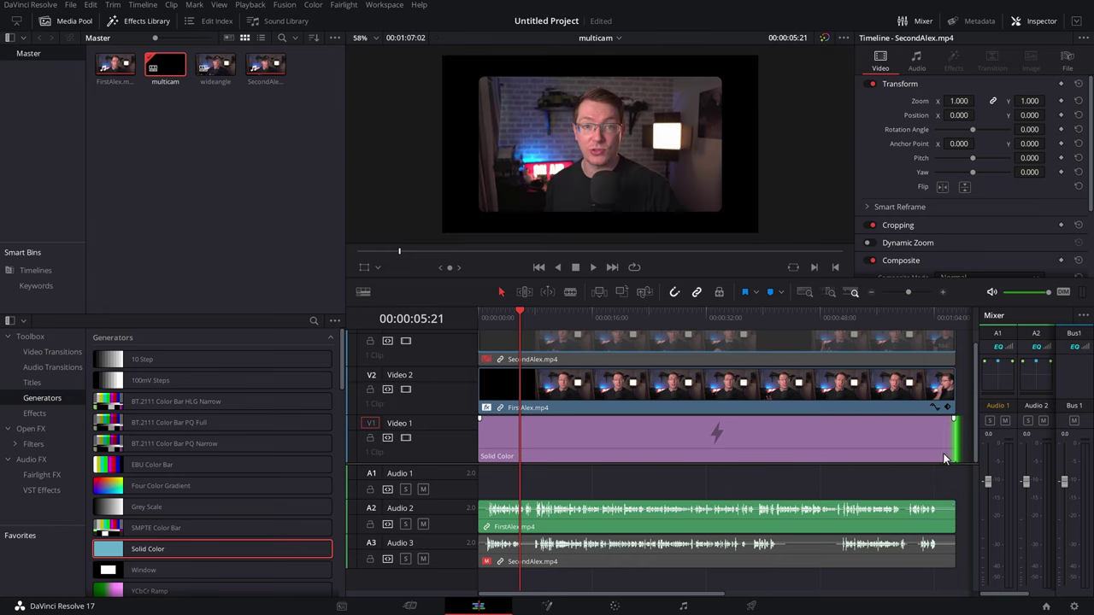
# - Set the Solid Color generator's color to the light blue #629db6
pyautogui.click(581, 441)
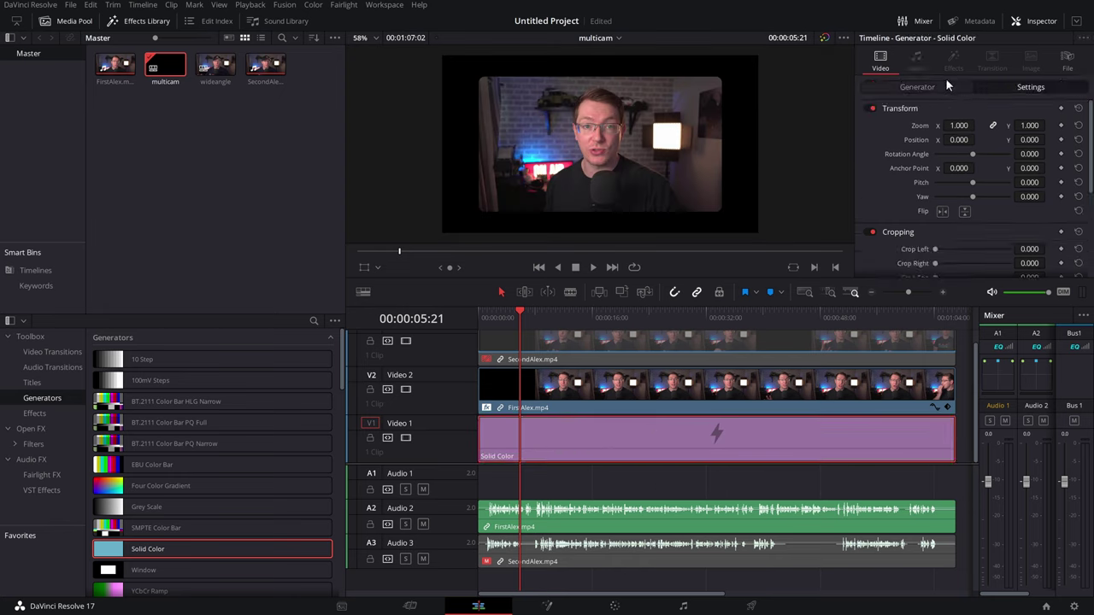
pyautogui.click(919, 87)
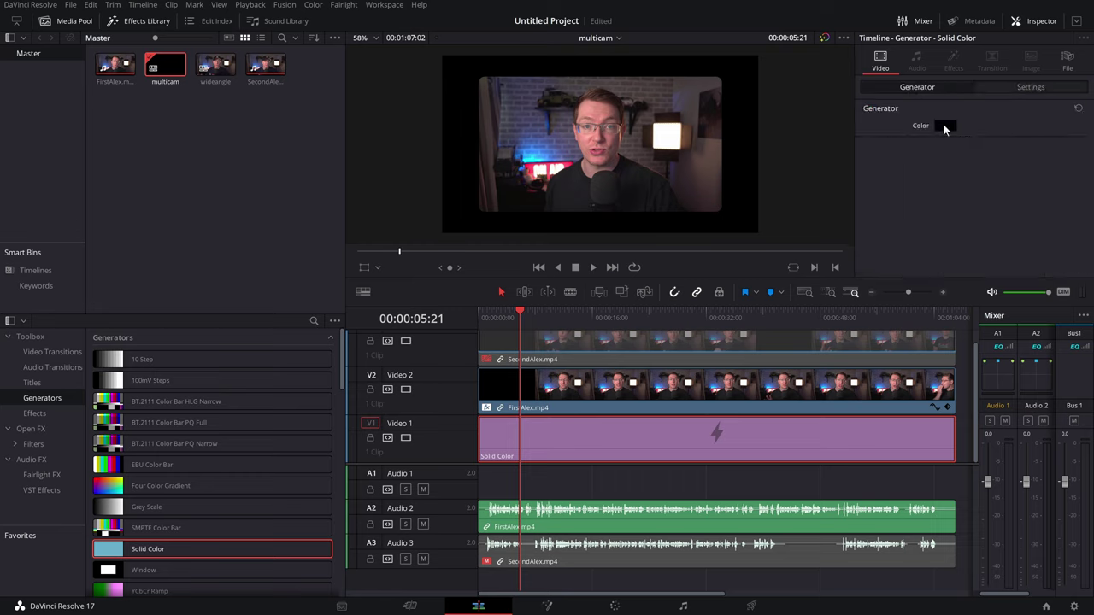
pyautogui.click(945, 127)
pyautogui.moveTo(637, 308); pyautogui.dragTo(602, 288)
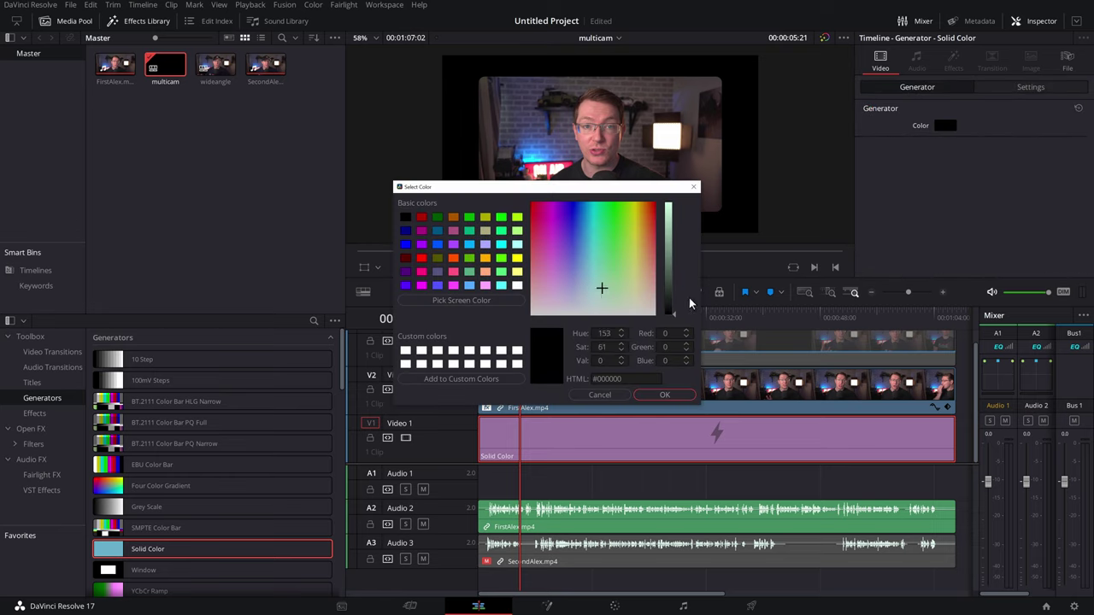
pyautogui.moveTo(670, 308); pyautogui.dragTo(587, 263)
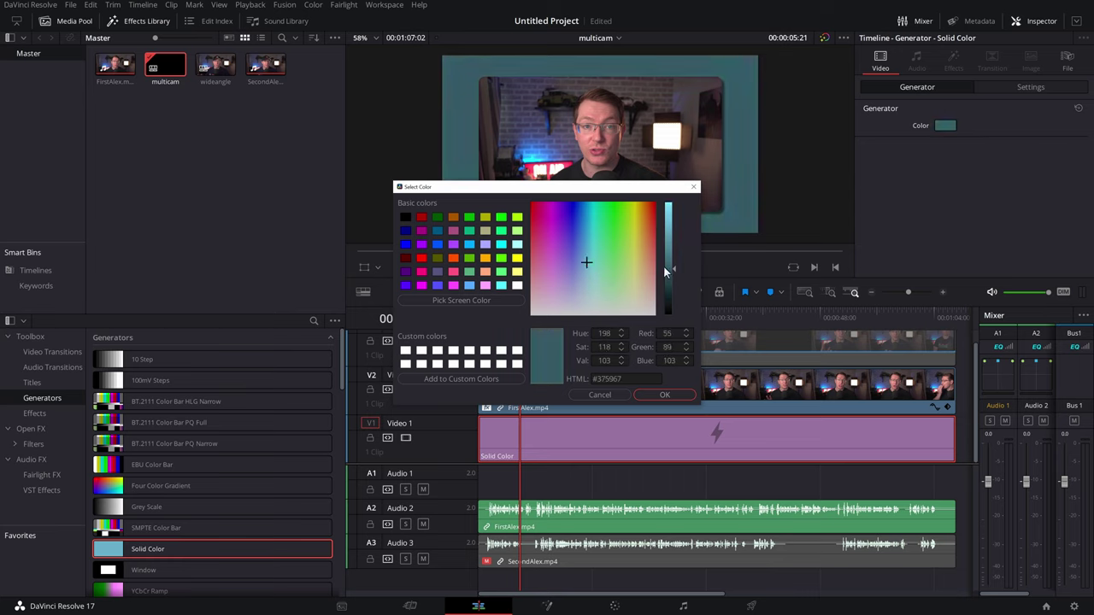
pyautogui.moveTo(665, 270); pyautogui.dragTo(673, 235)
pyautogui.moveTo(611, 188); pyautogui.dragTo(381, 123)
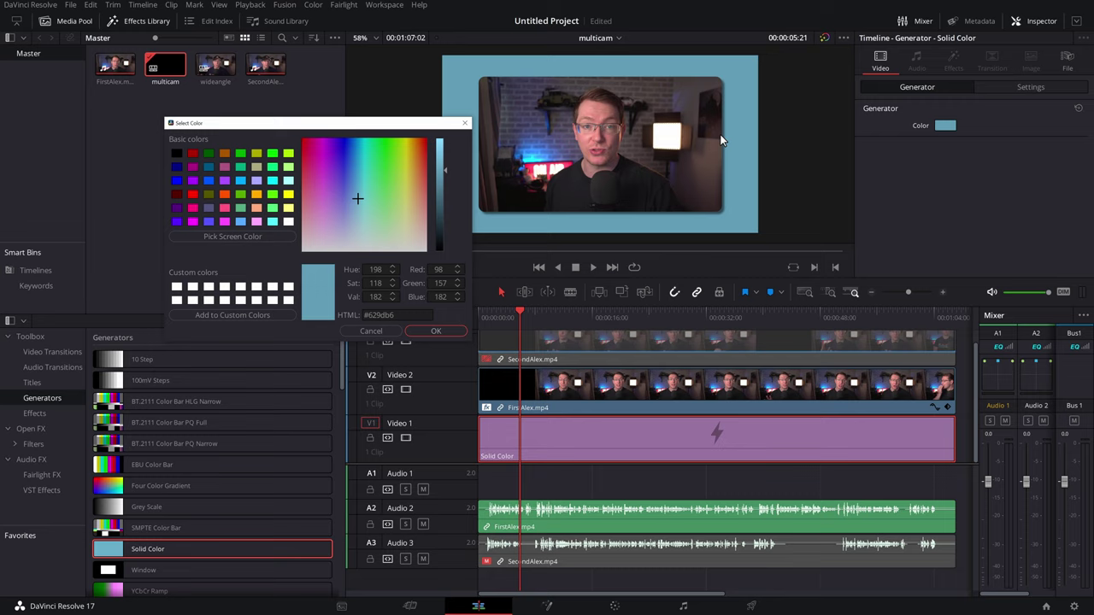
pyautogui.click(436, 332)
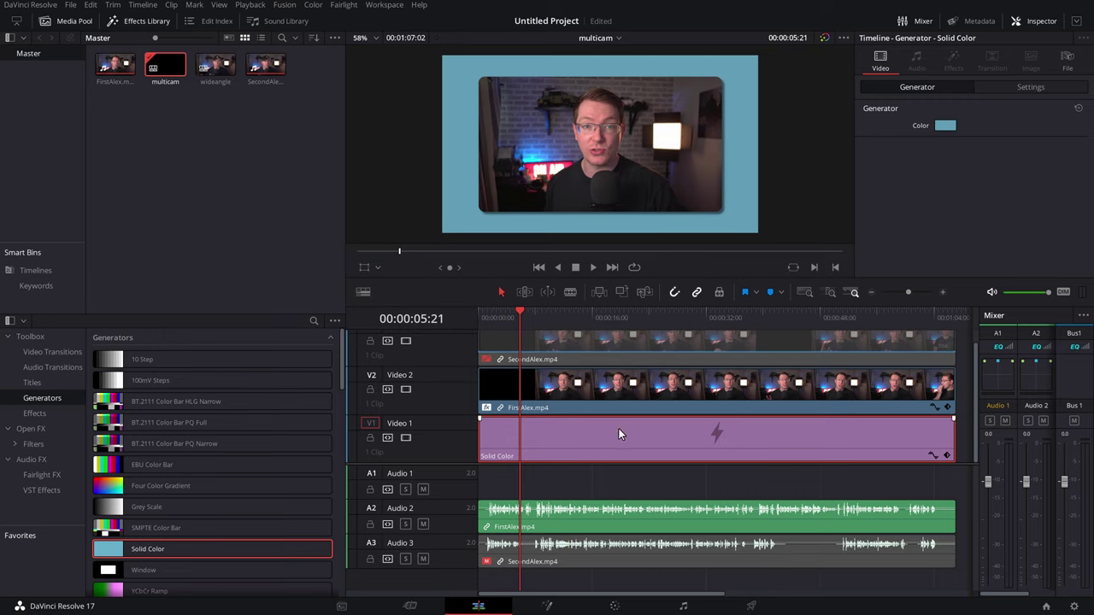
# - Re-enable the SecondAlex.mp4 clip on Video 3
pyautogui.scroll(1, 620, 434)
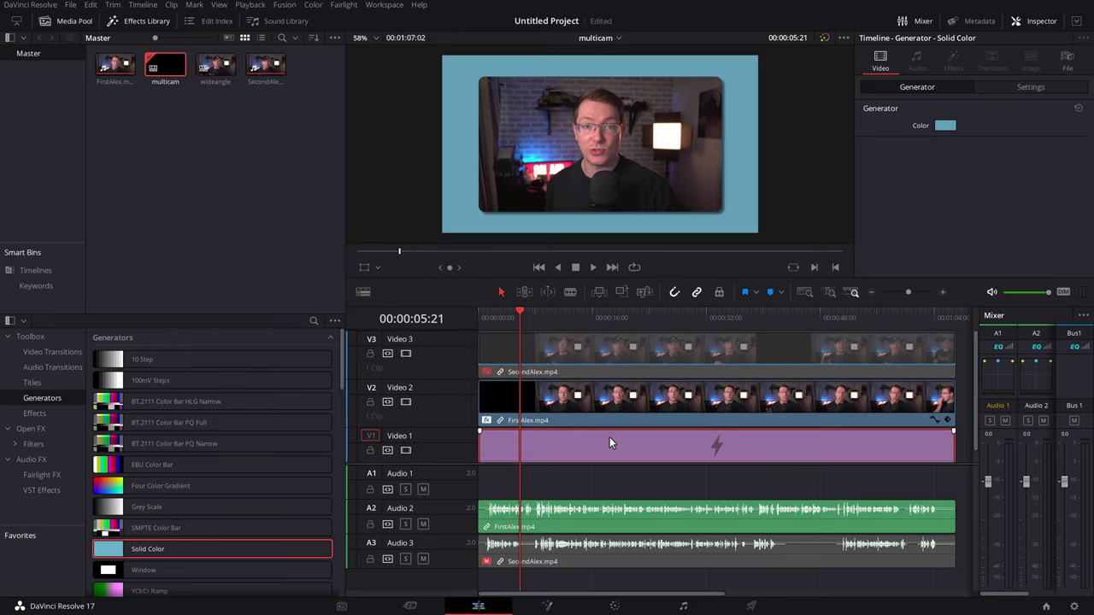
pyautogui.click(553, 361)
pyautogui.press('d')
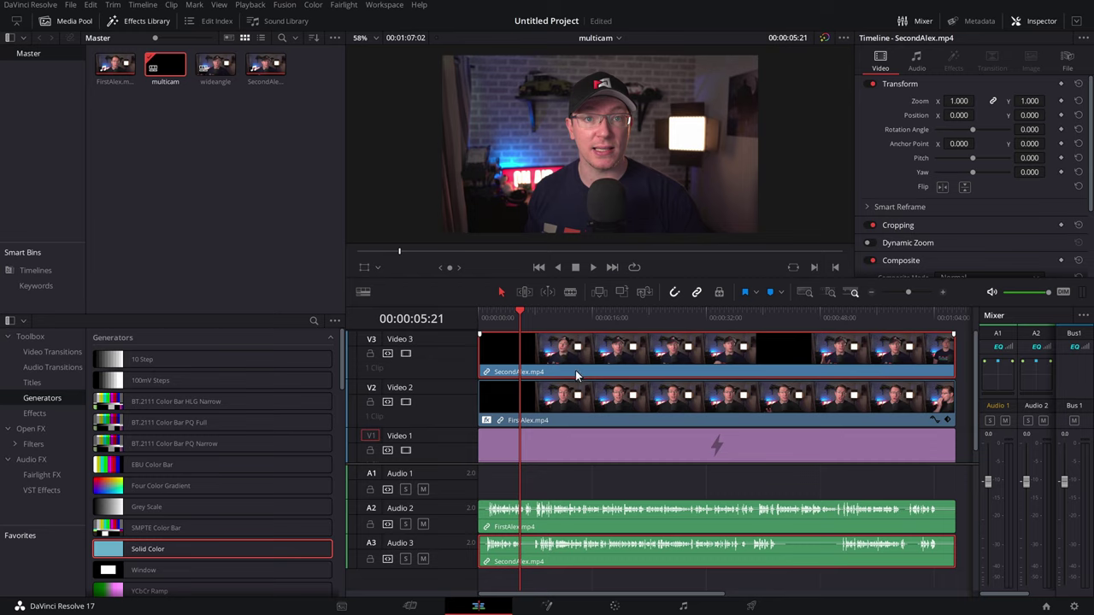
# - Move SecondAlex.mp4 up to Video 4 and duplicate the Solid Color generator from Video 1 onto the freed Video 3
pyautogui.moveTo(574, 369); pyautogui.dragTo(568, 324)
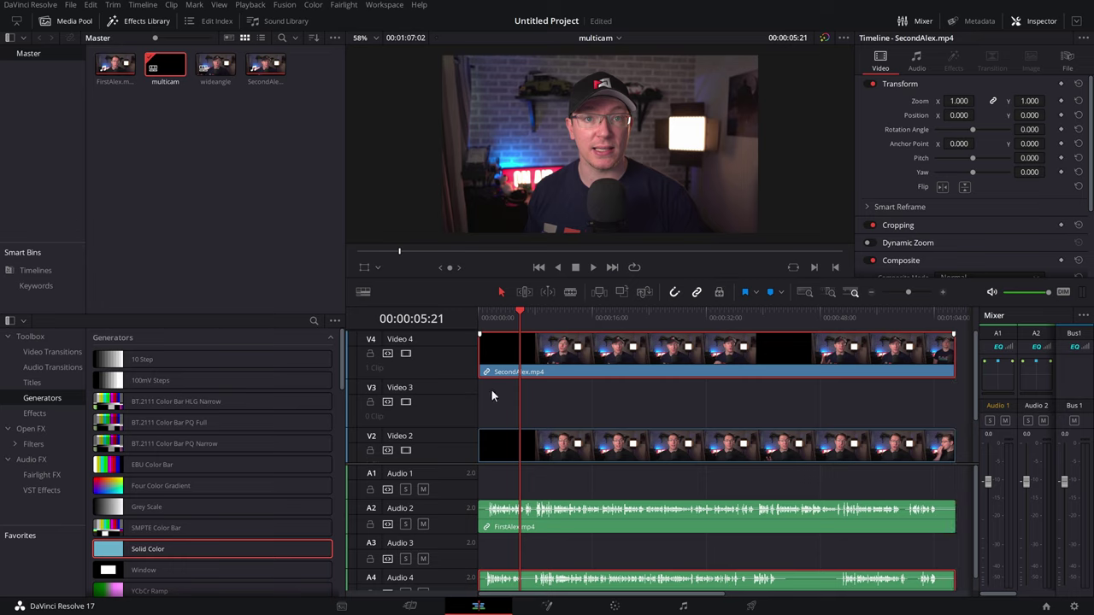
pyautogui.moveTo(491, 394); pyautogui.dragTo(637, 406)
pyautogui.scroll(-2, 637, 406)
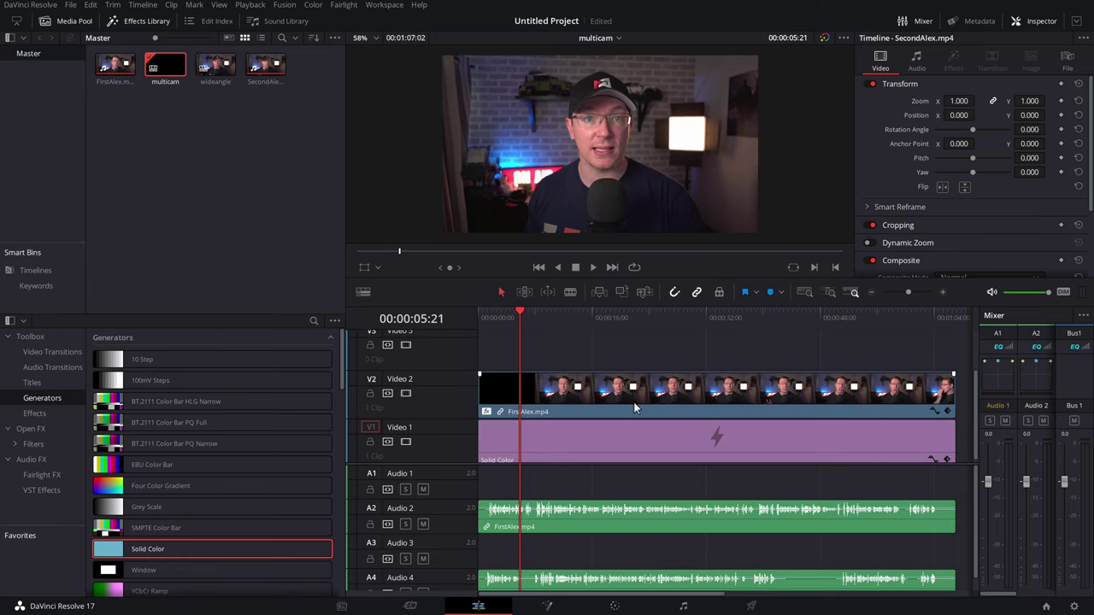
pyautogui.click(546, 445)
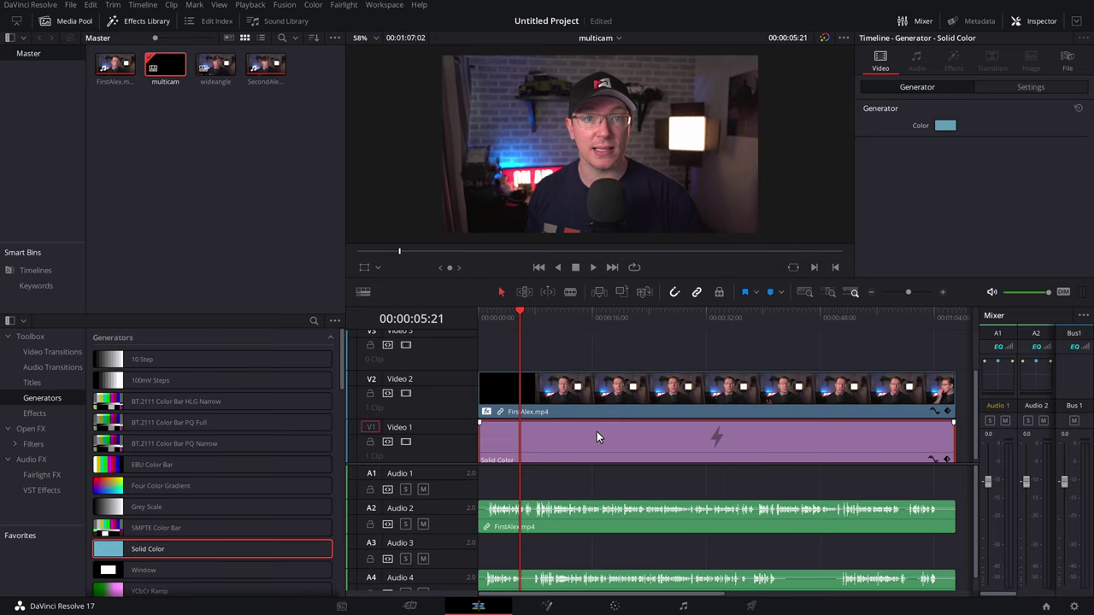
pyautogui.press('alt')
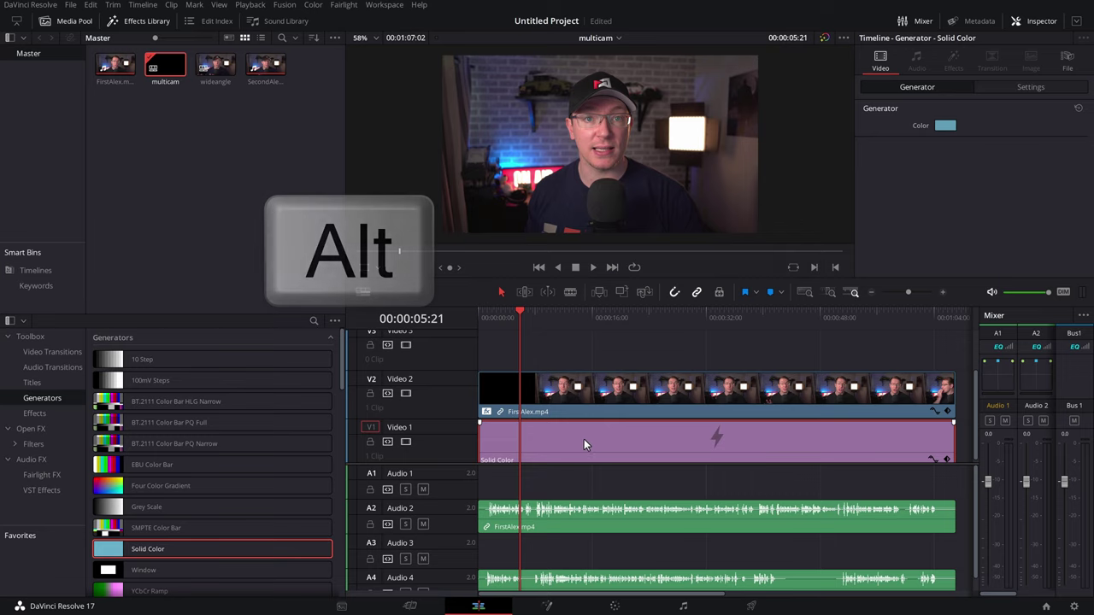
pyautogui.moveTo(584, 440); pyautogui.dragTo(578, 350)
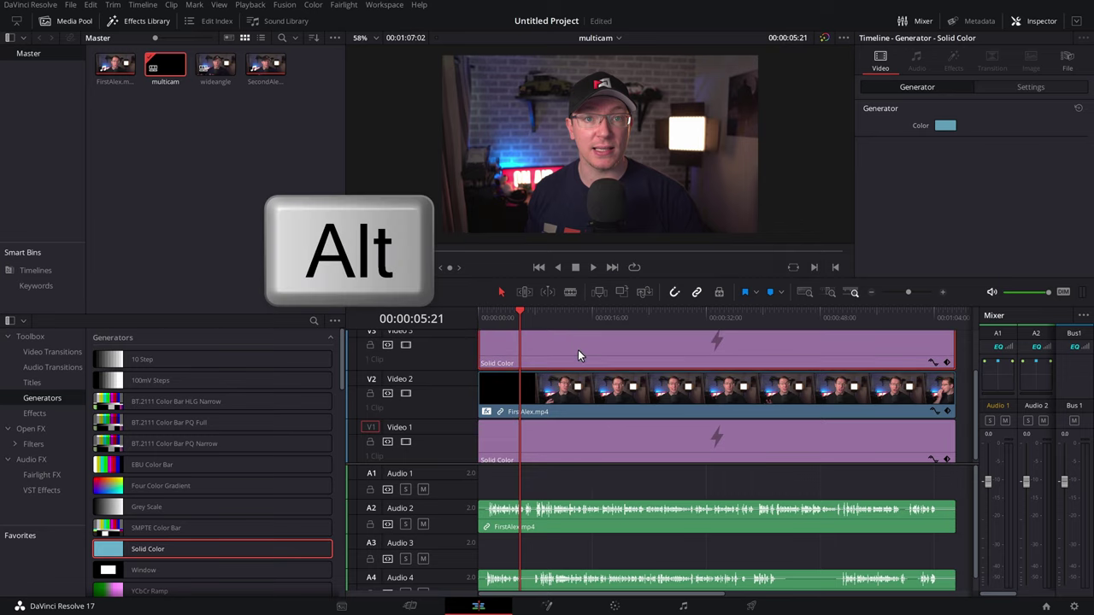
pyautogui.scroll(2, 571, 391)
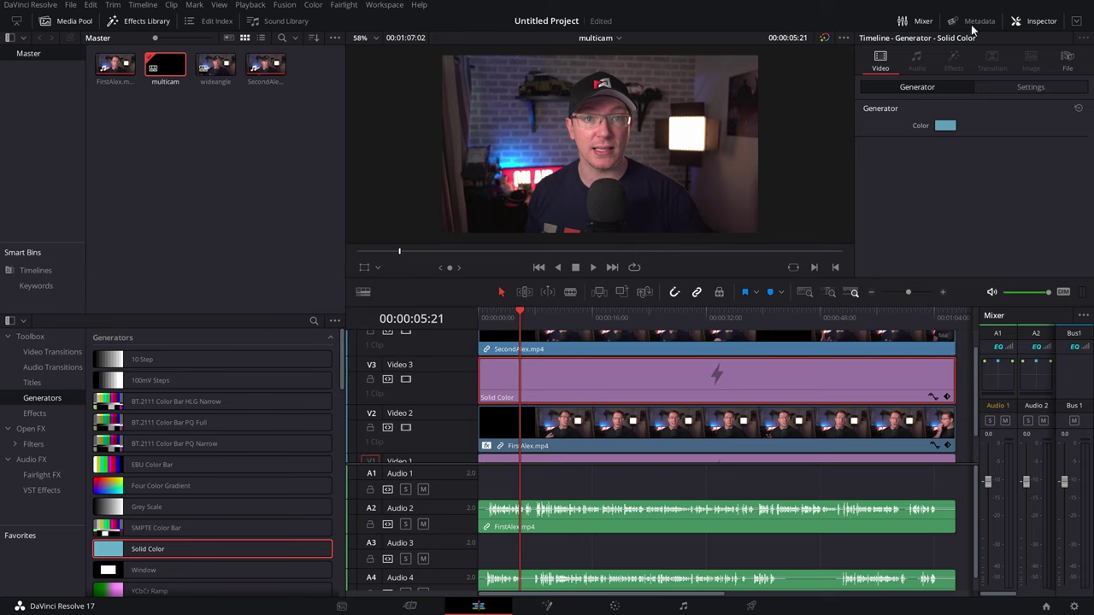
# - Set the color of the Solid Color generator on Video 3 to the purple #a75bb6
pyautogui.click(944, 126)
pyautogui.moveTo(582, 268); pyautogui.dragTo(554, 259)
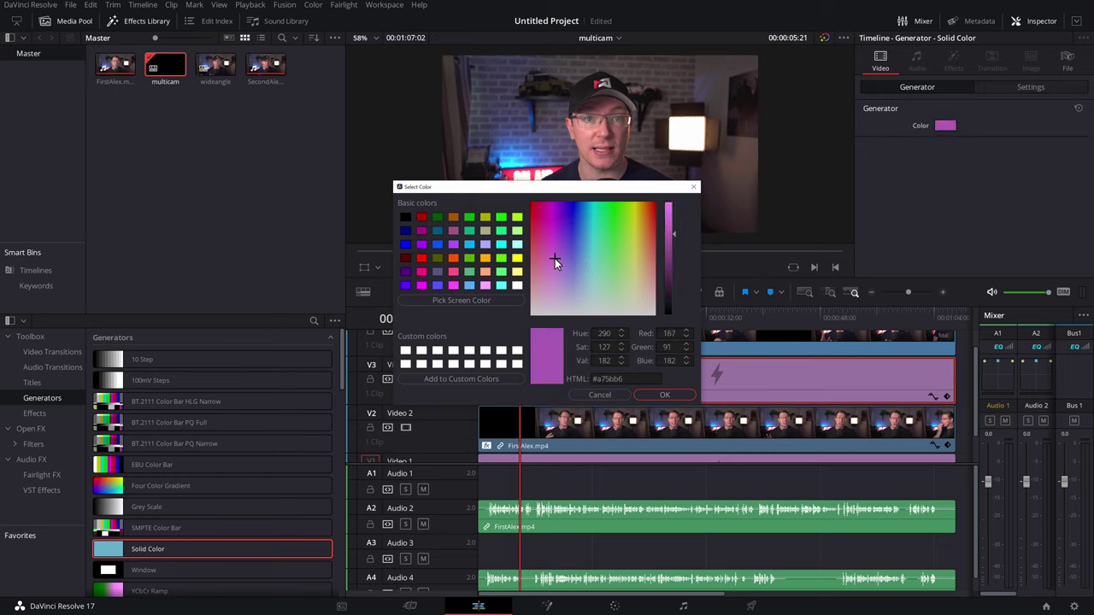
pyautogui.click(665, 396)
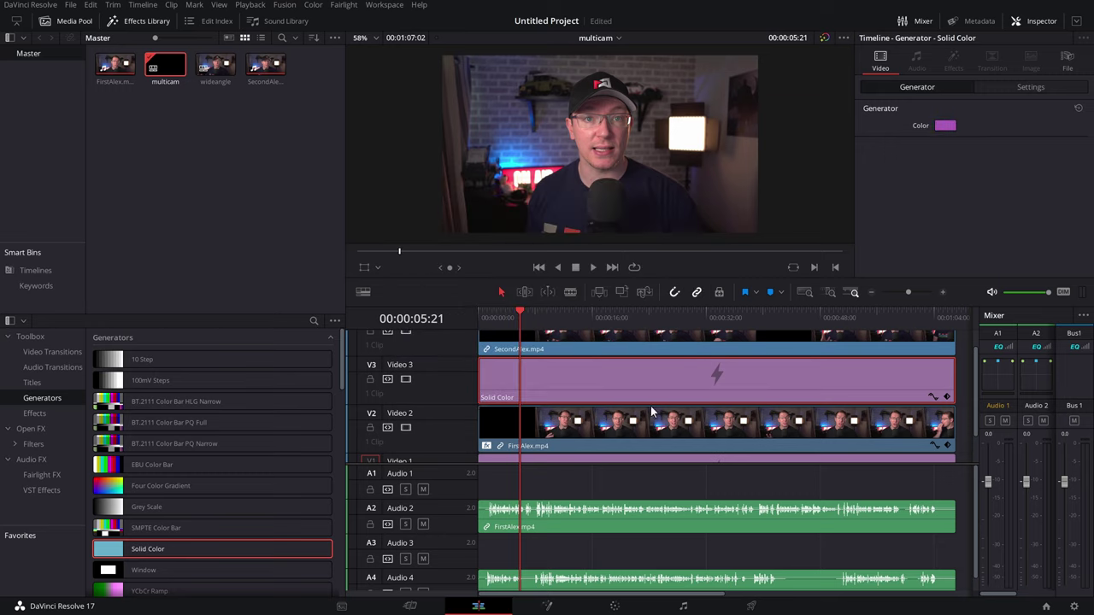
# - Copy the attributes of FirstAlex.mp4 and paste only its video Plugins onto the SecondAlex.mp4 clip on Video 4
pyautogui.scroll(1, 588, 433)
pyautogui.scroll(-1, 573, 410)
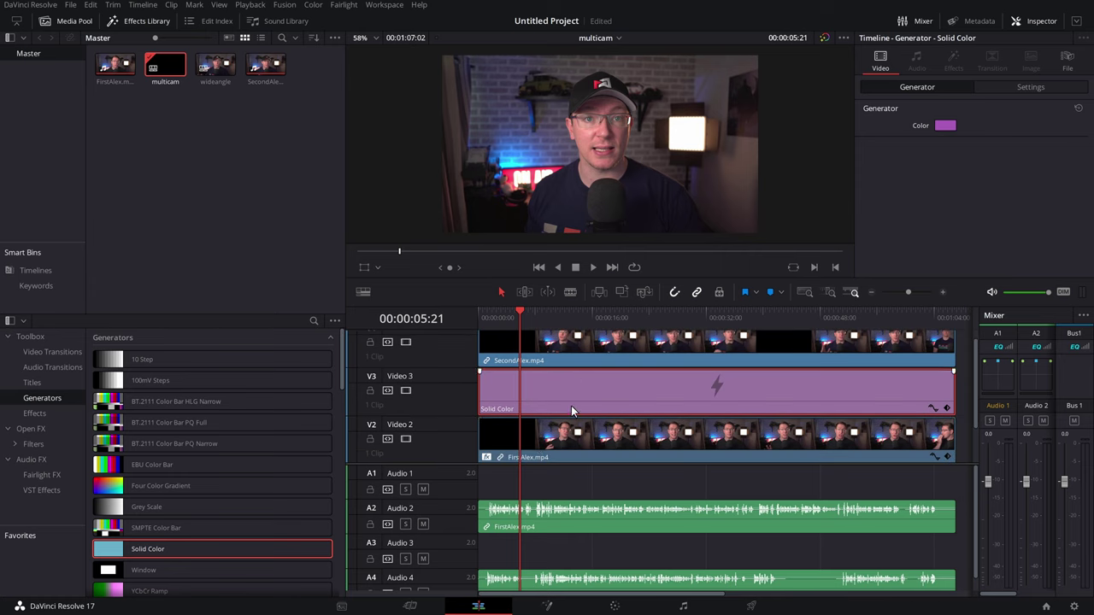
pyautogui.click(539, 443)
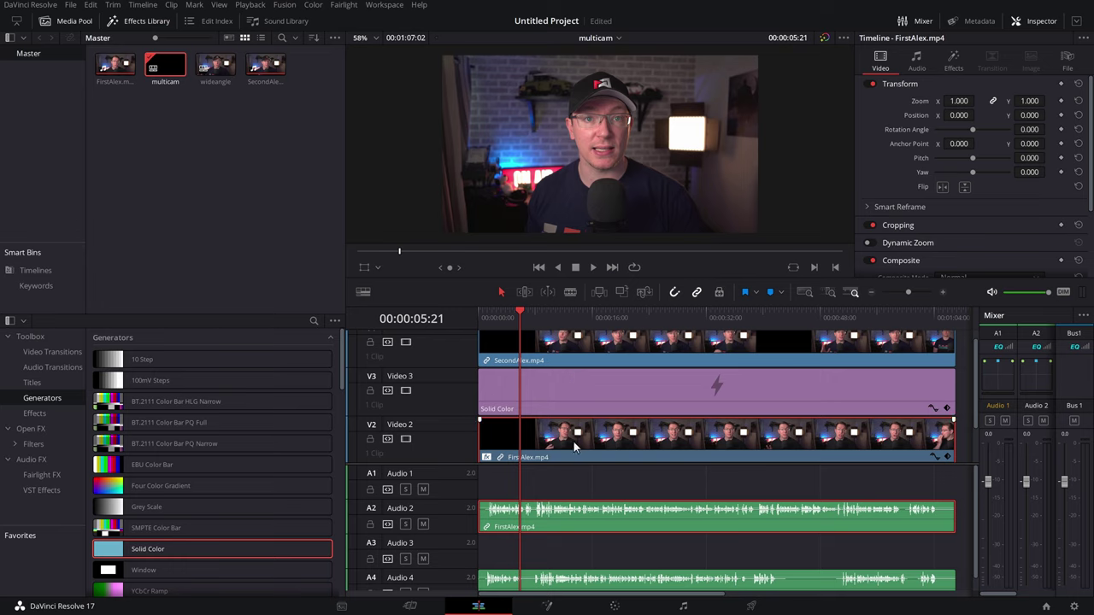
pyautogui.scroll(-1, 574, 418)
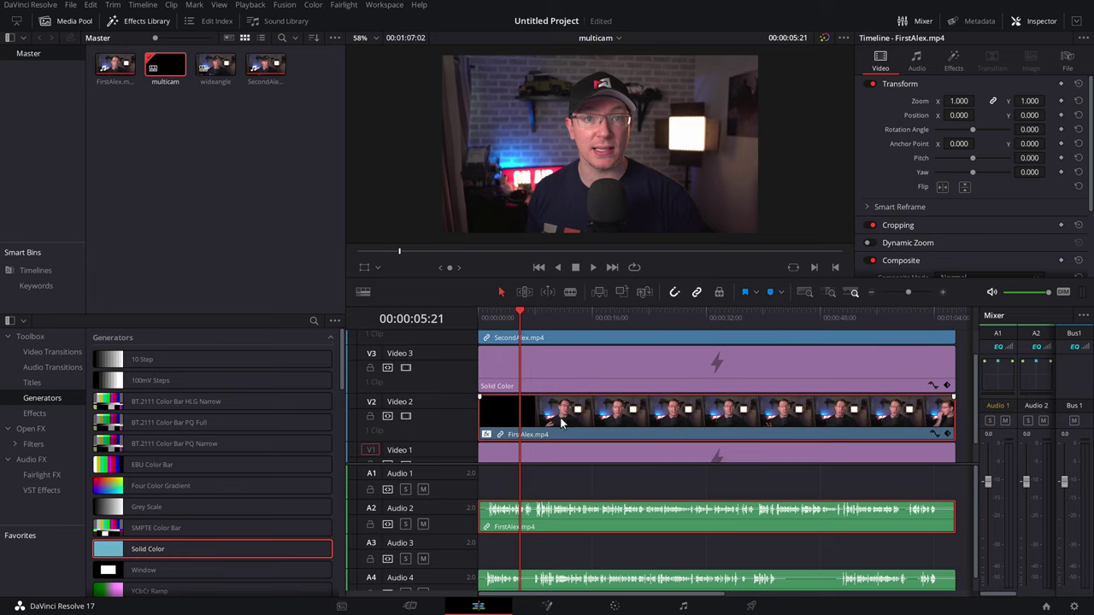
pyautogui.hotkey('ctrl', 'c')
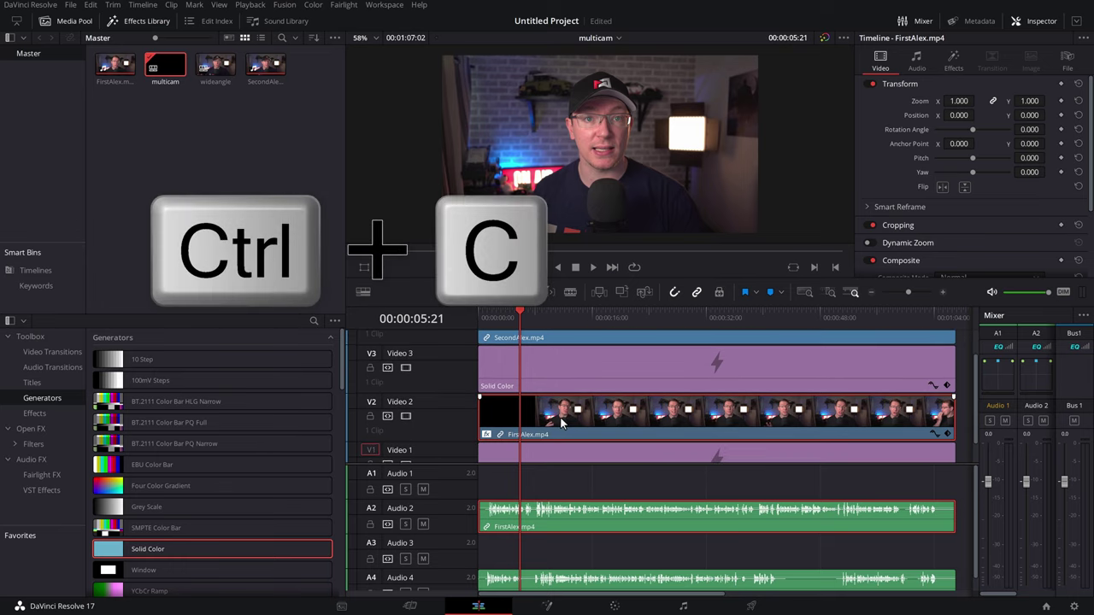
pyautogui.scroll(2, 564, 435)
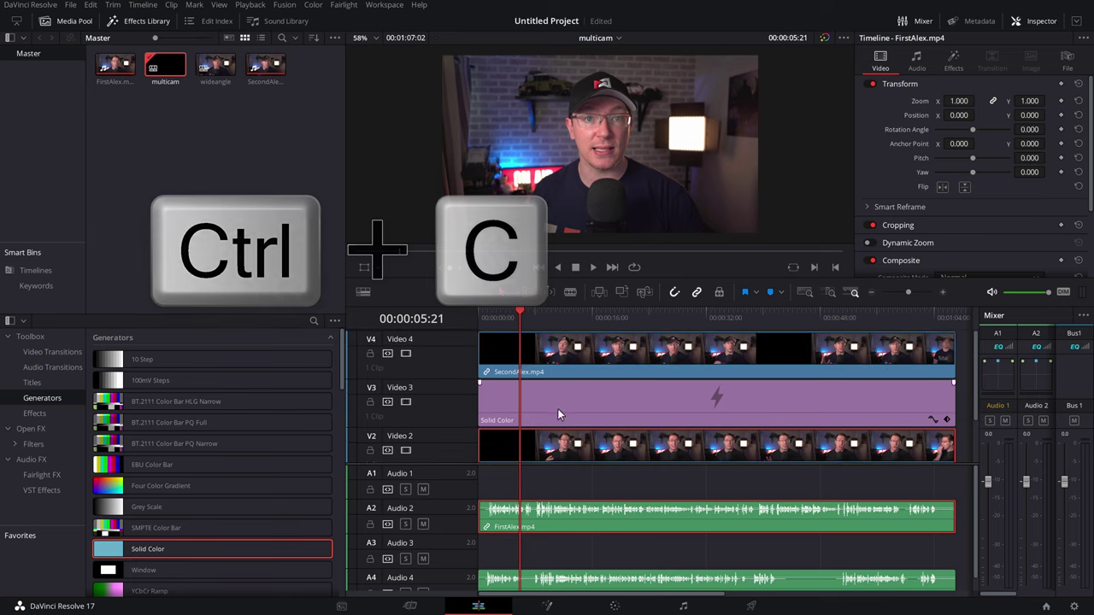
pyautogui.click(519, 345)
pyautogui.hotkey('alt', 'v')
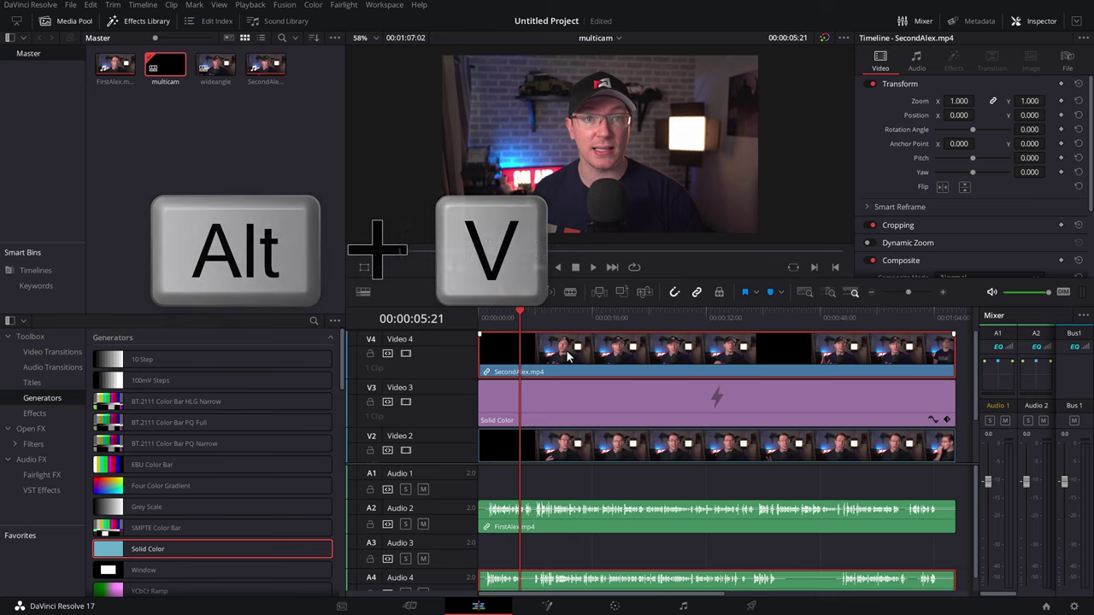
pyautogui.click(440, 370)
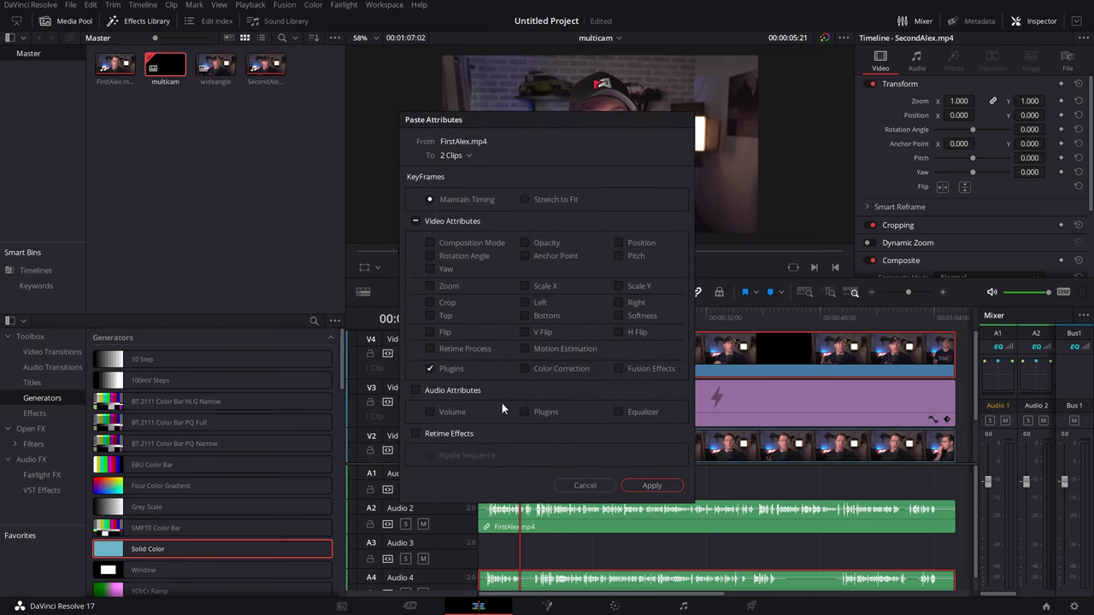
pyautogui.click(661, 484)
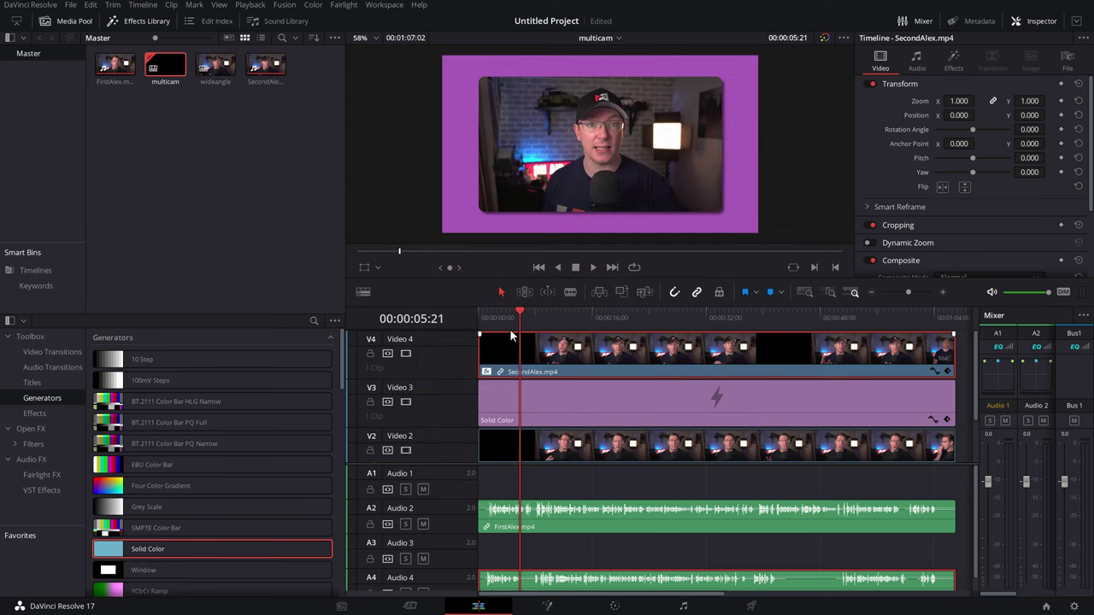
# - Combine SecondAlex.mp4 and the purple Solid Color on Video 3 into a compound clip named 2nd
pyautogui.moveTo(532, 320); pyautogui.dragTo(475, 318)
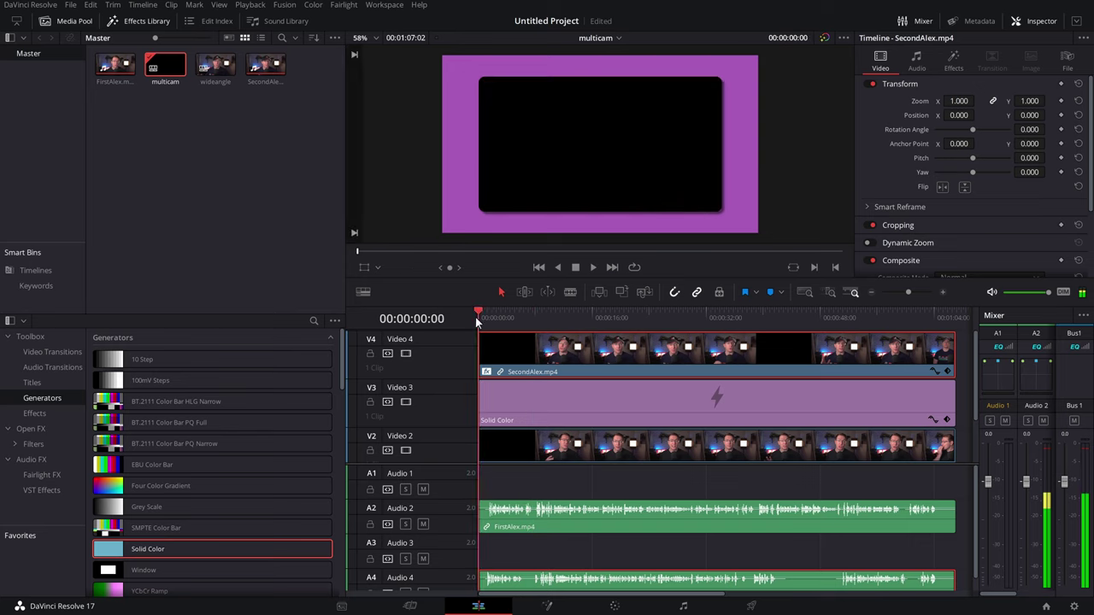
pyautogui.click(872, 292)
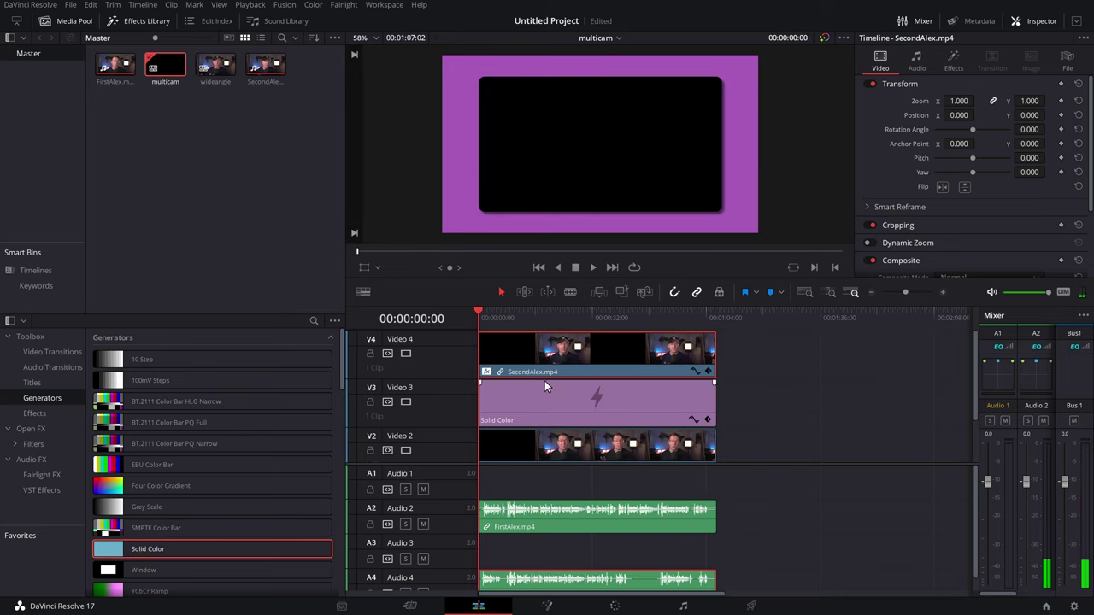
pyautogui.scroll(-2, 547, 386)
pyautogui.scroll(2, 551, 382)
pyautogui.moveTo(753, 412); pyautogui.dragTo(533, 355)
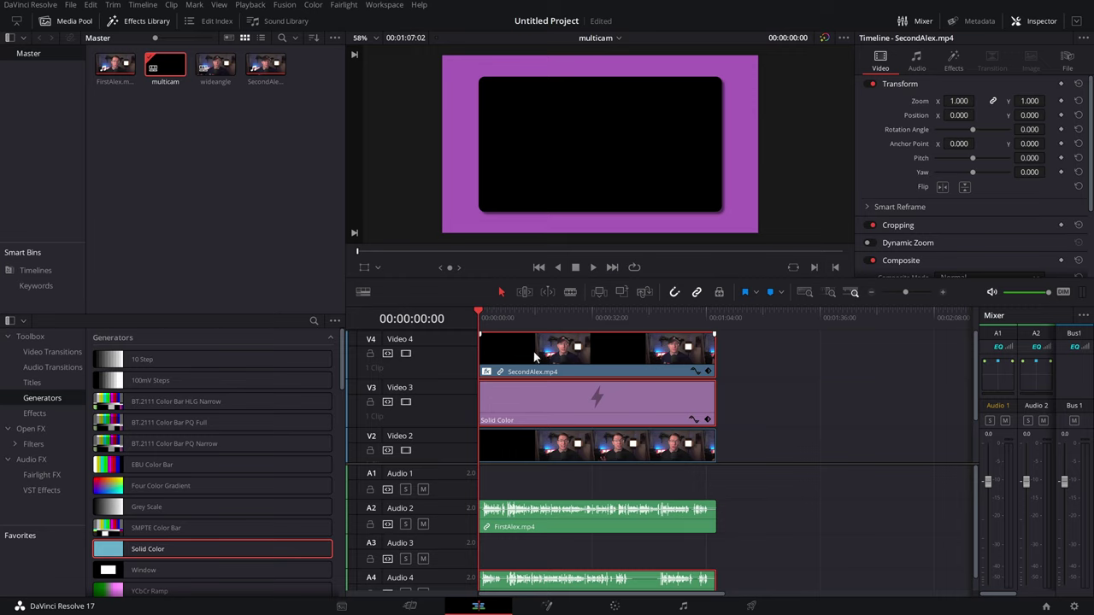
pyautogui.rightClick(534, 347)
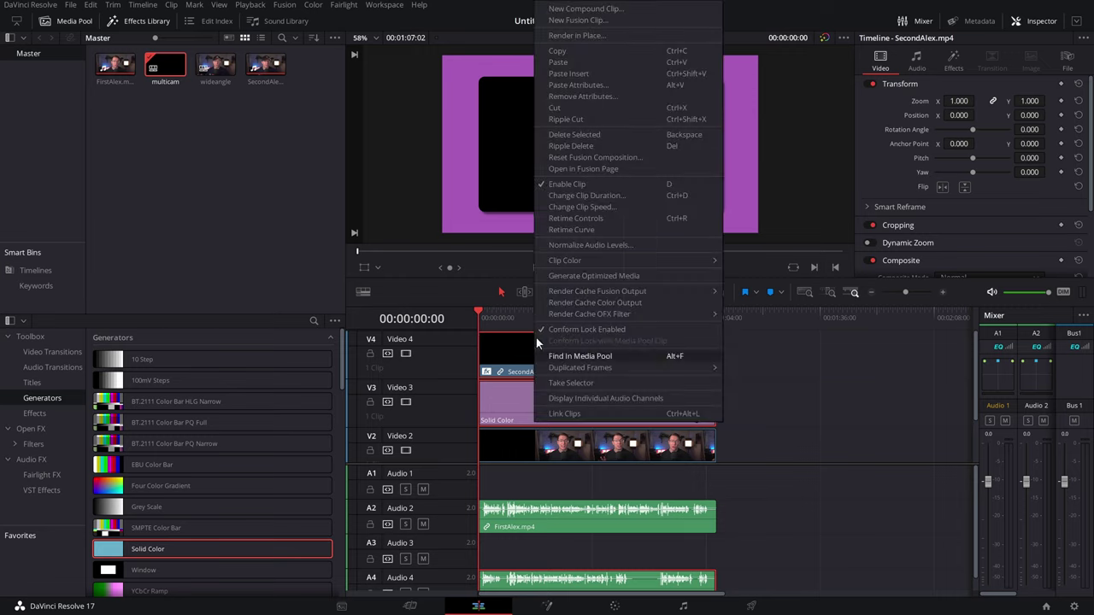
pyautogui.click(596, 10)
pyautogui.write('2nd')
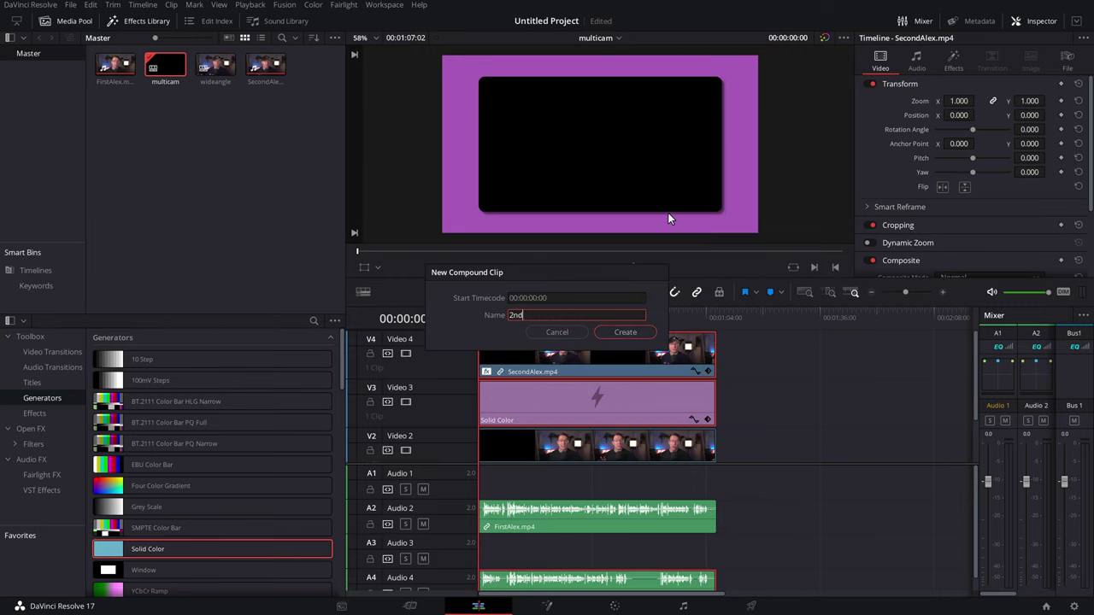
pyautogui.press('Return')
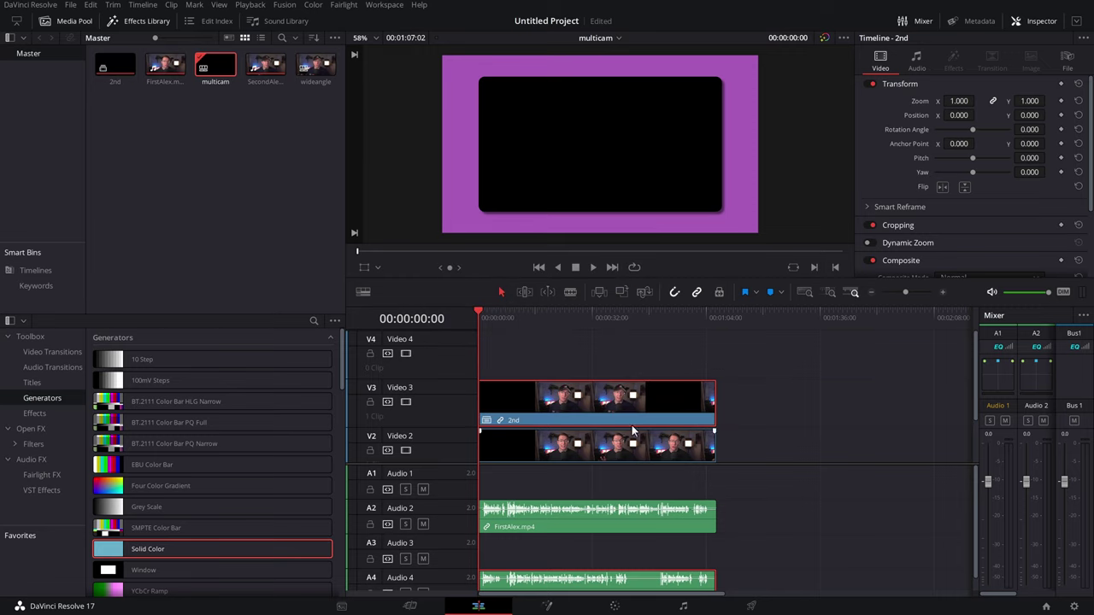
# - Combine FirstAlex.mp4 and the Solid Color on Video 1 into a compound clip named 1st, and delete the empty tracks
pyautogui.moveTo(773, 441); pyautogui.dragTo(548, 391)
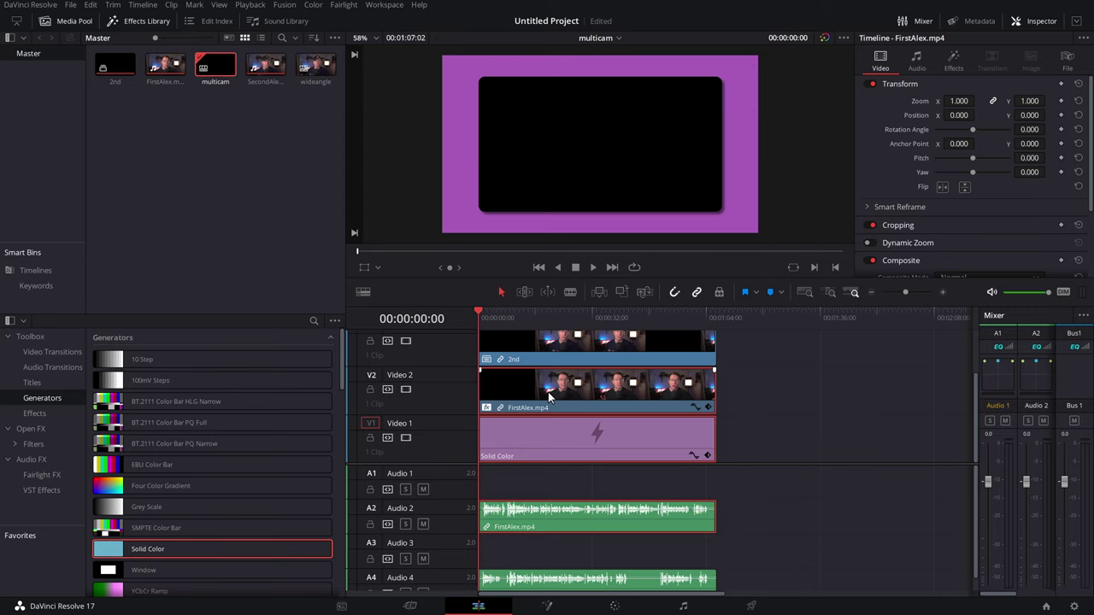
pyautogui.rightClick(547, 391)
pyautogui.click(624, 9)
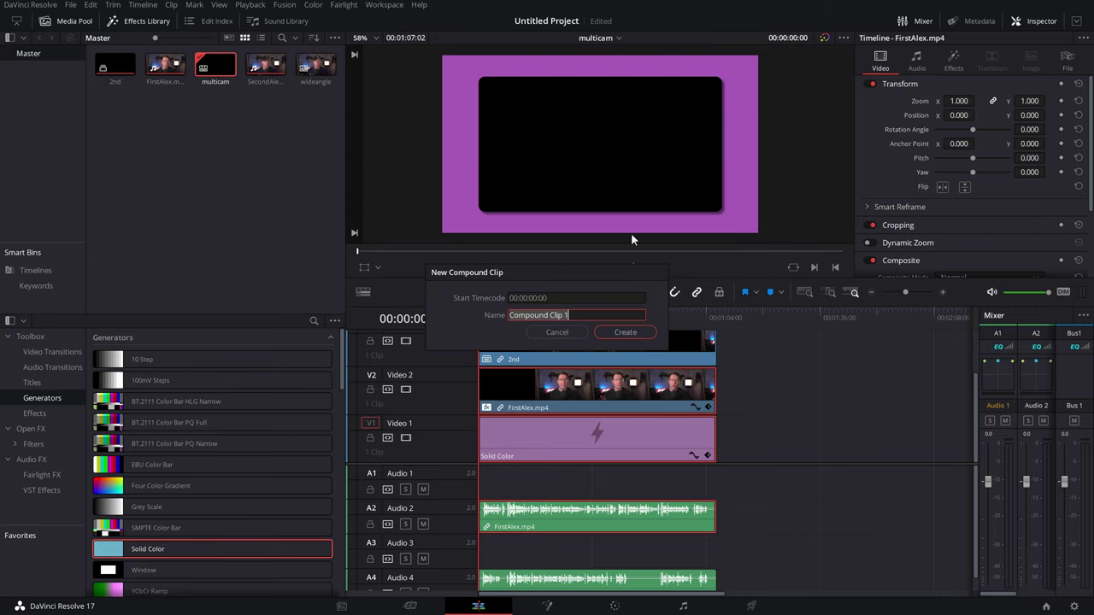
pyautogui.write('1st')
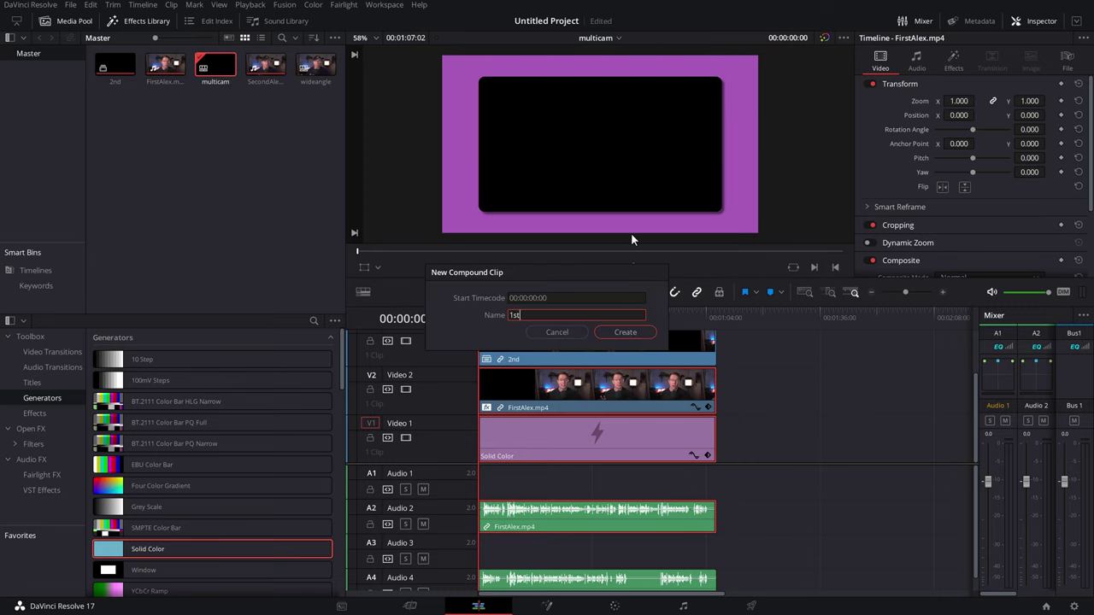
pyautogui.press('Return')
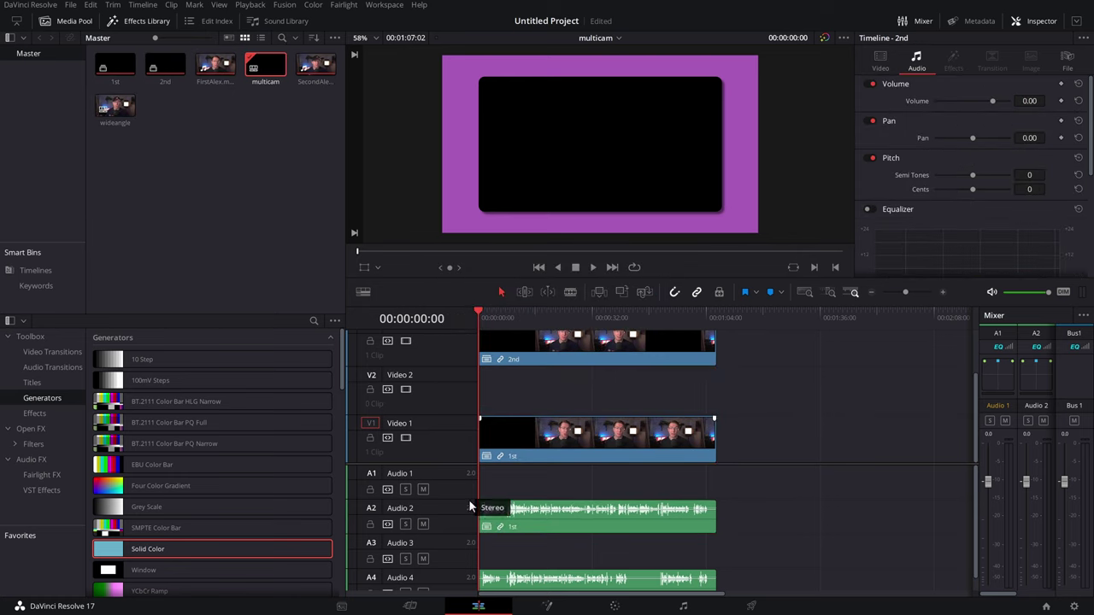
pyautogui.rightClick(435, 392)
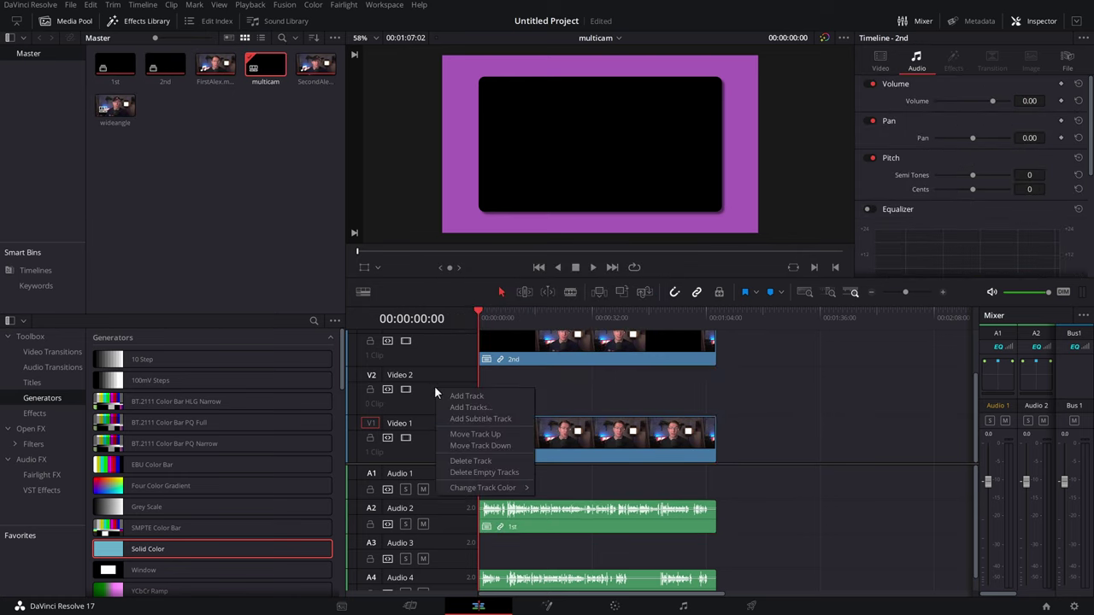
pyautogui.click(475, 471)
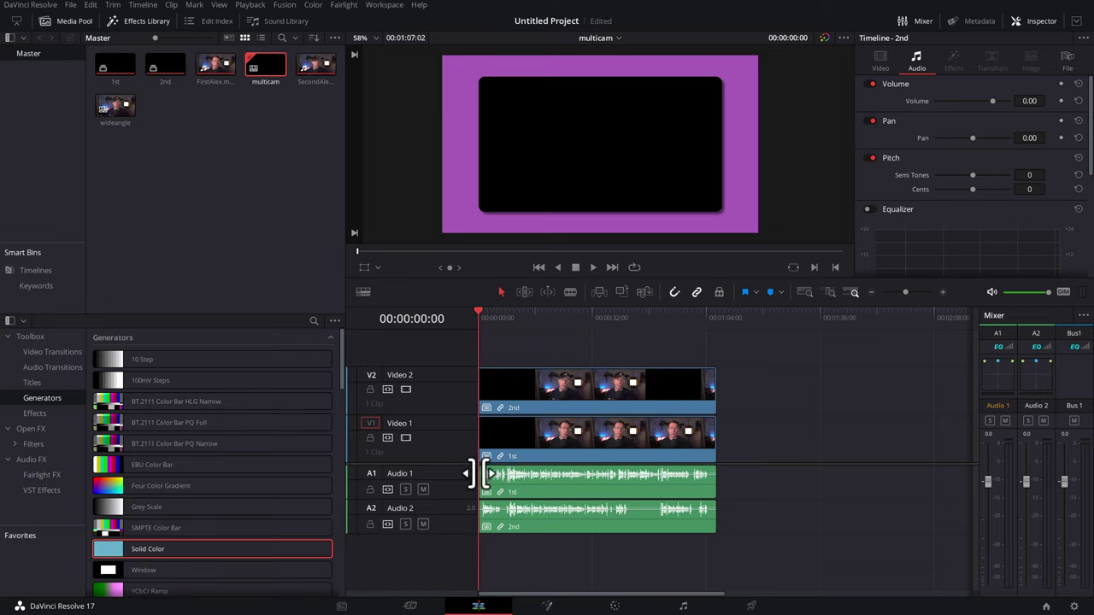
# - With the playhead at 00:00:13:19, disable and re-enable the 2nd compound clip to compare it with the 1st clip below
pyautogui.click(519, 455)
pyautogui.click(561, 400)
pyautogui.moveTo(513, 322); pyautogui.dragTo(527, 321)
pyautogui.click(579, 390)
pyautogui.press('d')
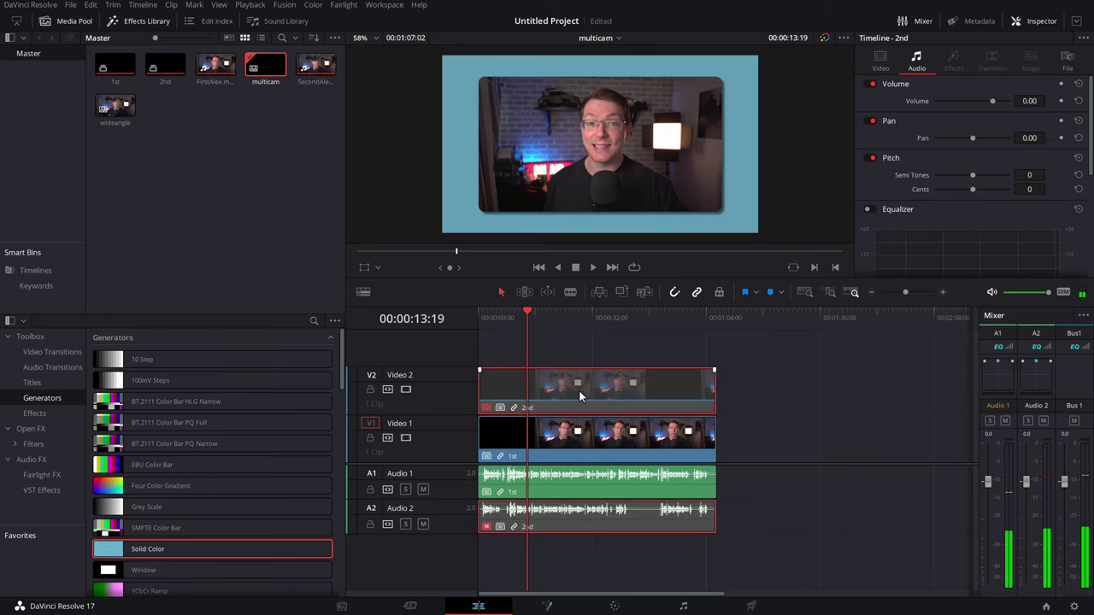
pyautogui.press('d')
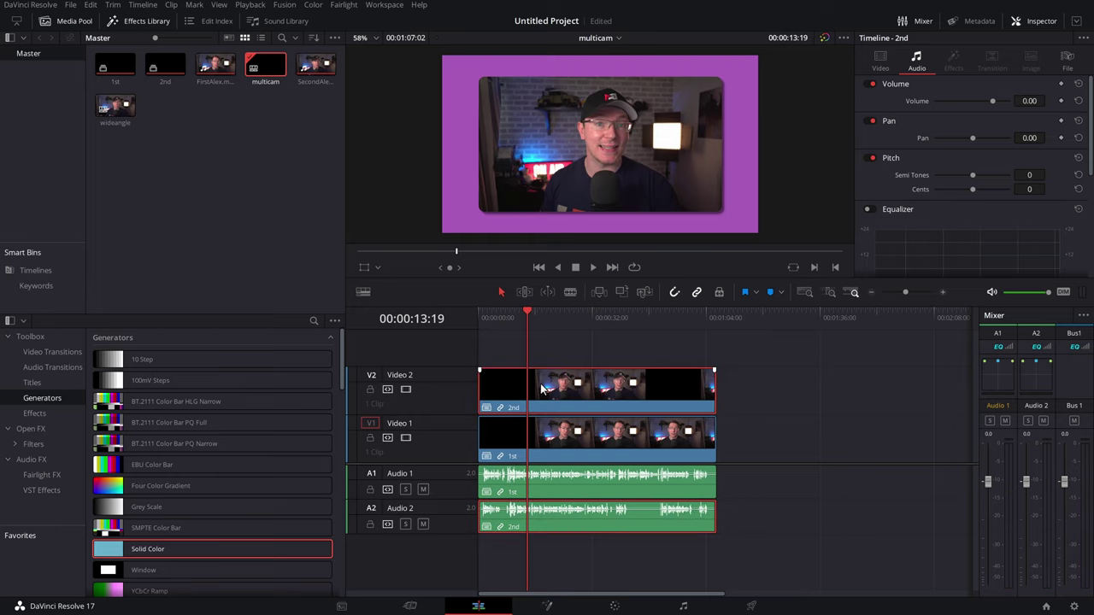
pyautogui.click(548, 430)
pyautogui.click(539, 385)
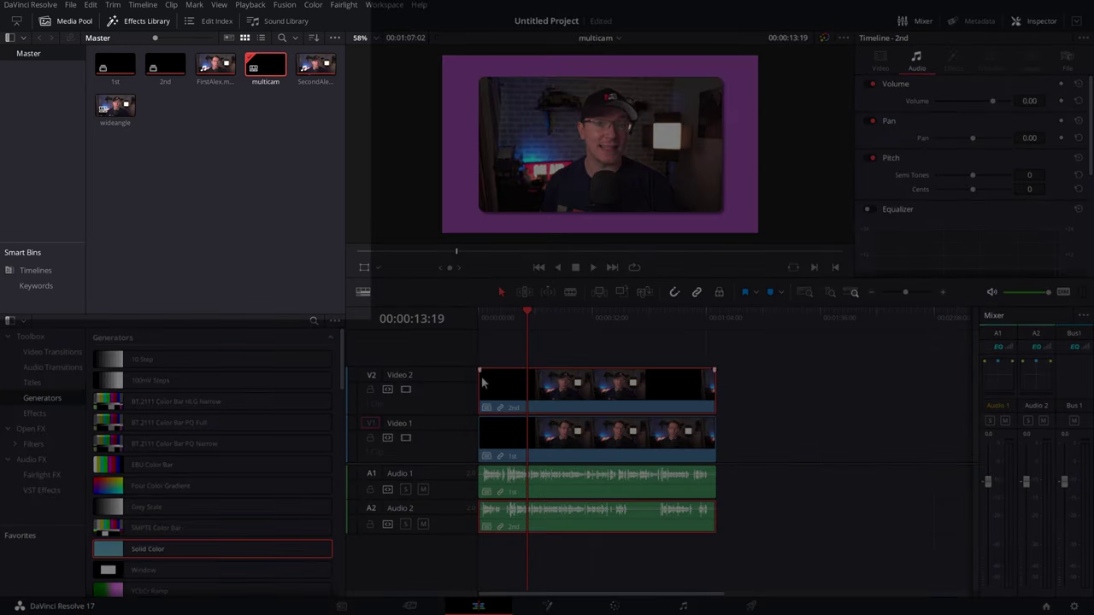
# - Open the wideangle timeline and select the SecondAlex.mp4 clip on Video 2 with the playhead at 00:00:08:00
pyautogui.click(238, 190)
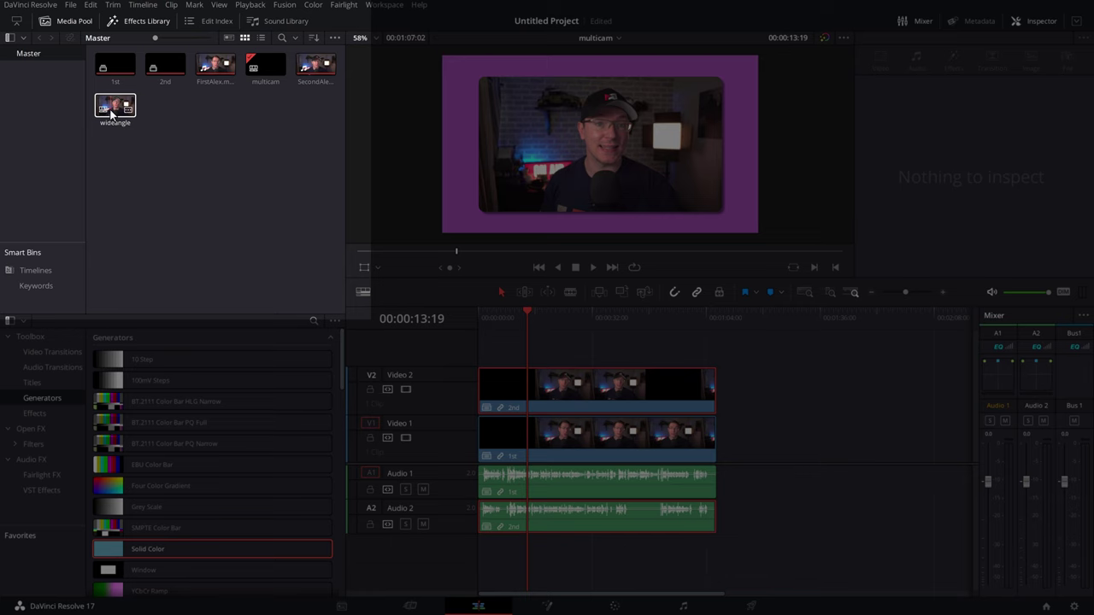
pyautogui.doubleClick(115, 107)
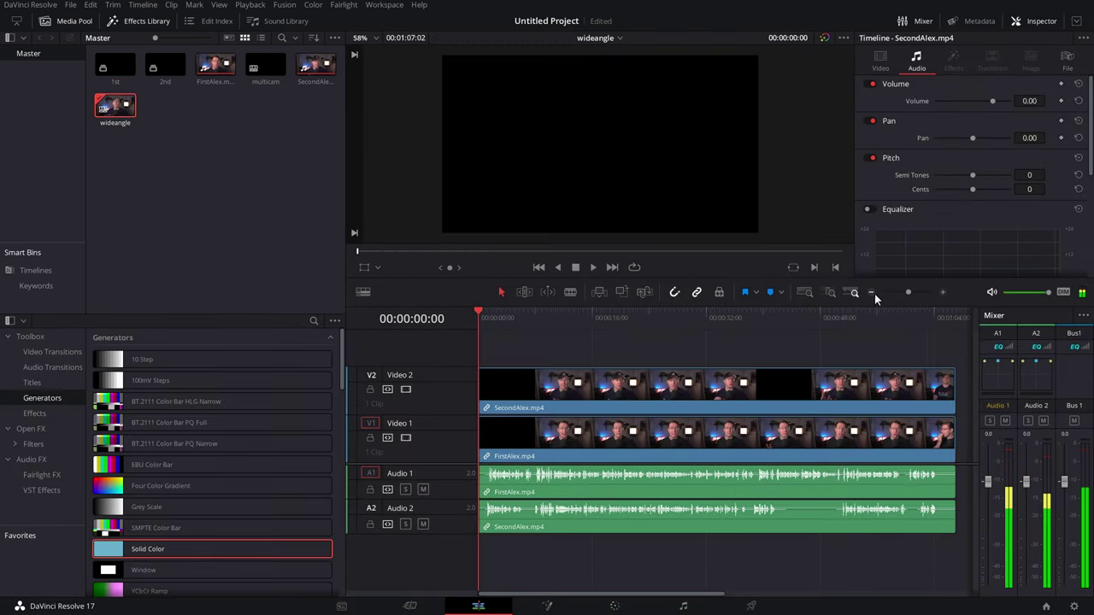
pyautogui.click(871, 292)
pyautogui.moveTo(507, 320); pyautogui.dragTo(506, 312)
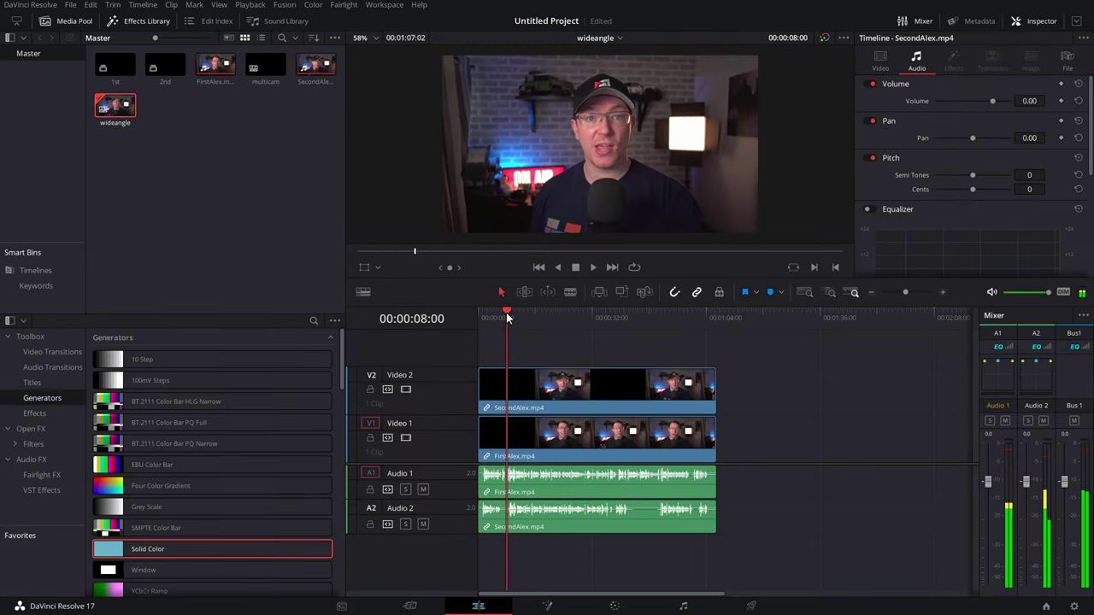
pyautogui.click(587, 403)
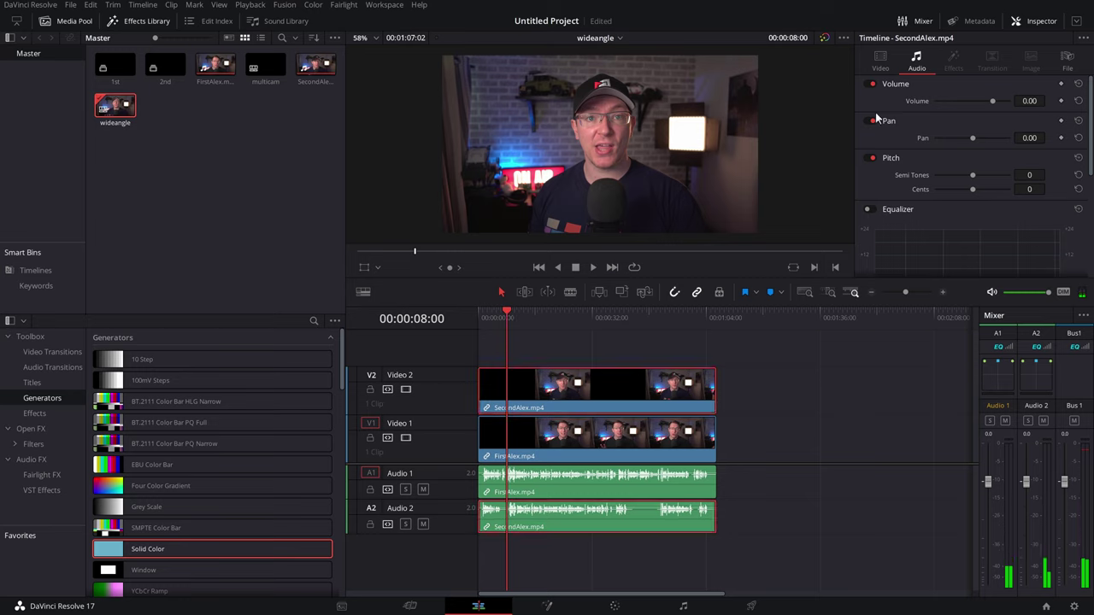
pyautogui.click(880, 61)
pyautogui.moveTo(958, 101); pyautogui.dragTo(936, 101)
pyautogui.doubleClick(921, 103)
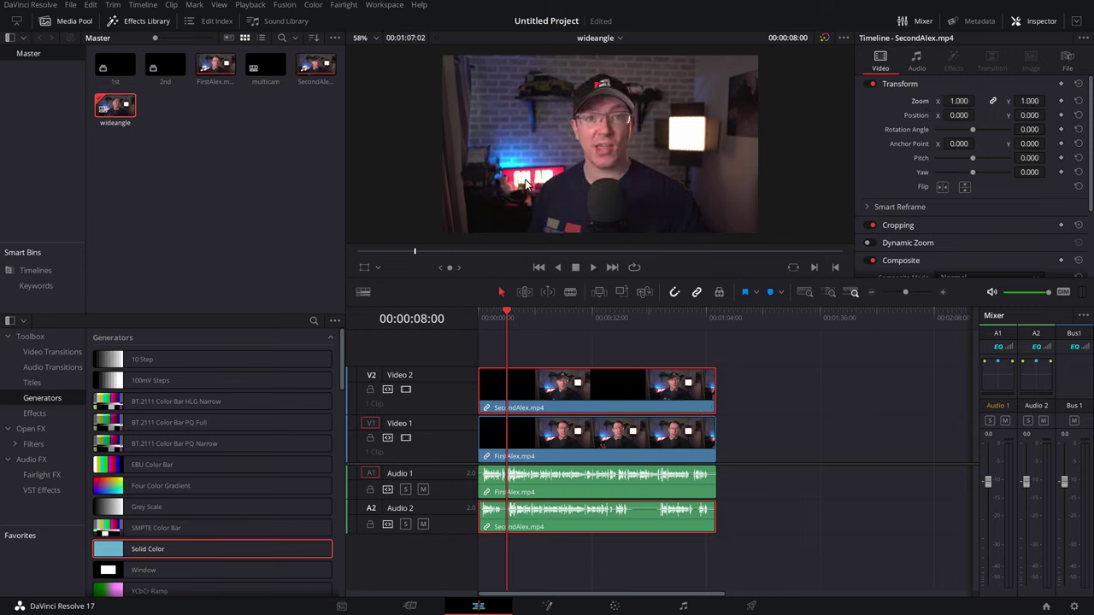
# - Disable the SecondAlex.mp4 clip on Video 2 and apply the Video Collage effect to FirstAlex.mp4 on Video 1
pyautogui.click(70, 424)
pyautogui.press('d')
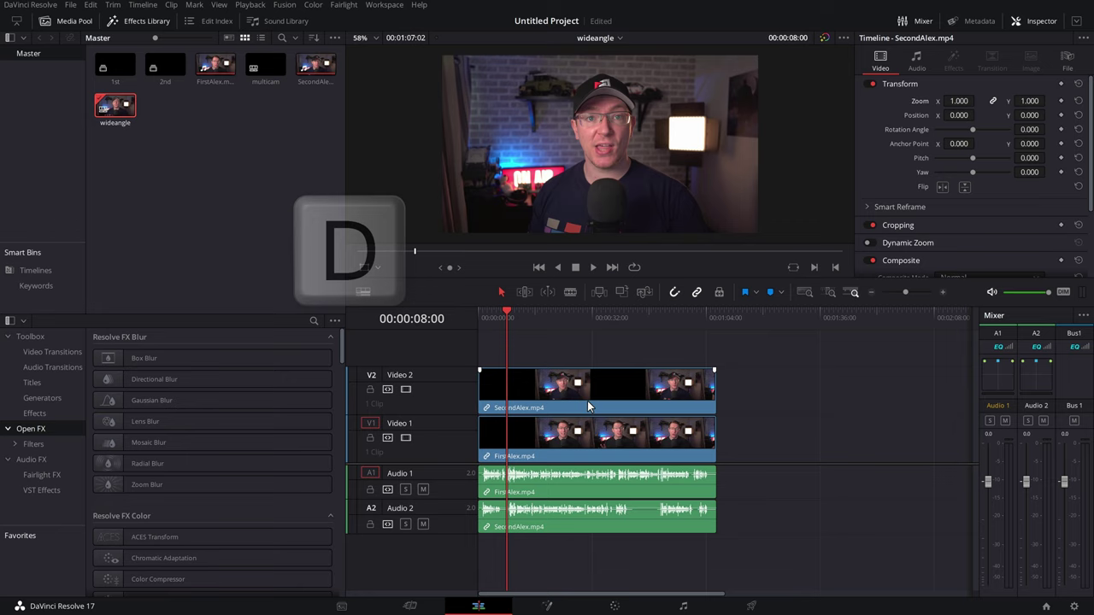
pyautogui.click(588, 394)
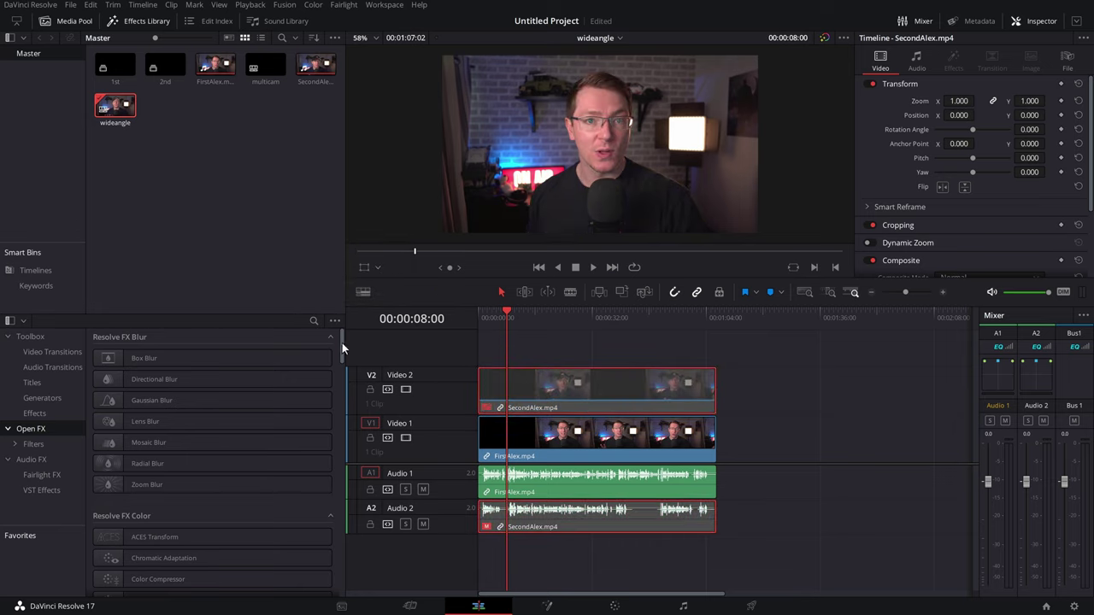
pyautogui.moveTo(342, 343); pyautogui.dragTo(349, 560)
pyautogui.click(162, 491)
pyautogui.moveTo(163, 491); pyautogui.dragTo(578, 443)
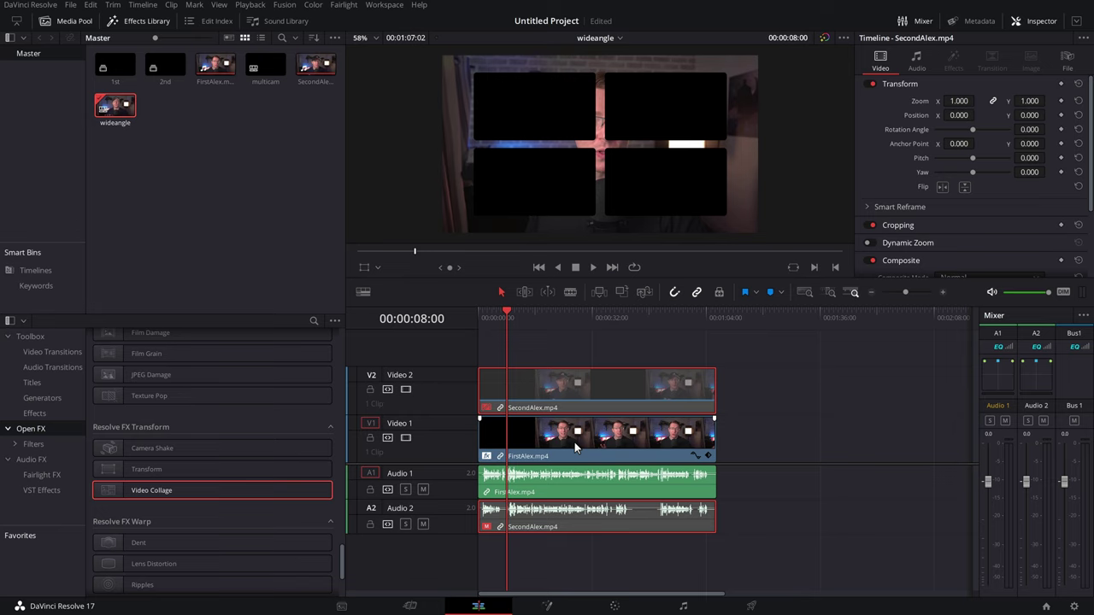
# - Set the Video Collage workflow on FirstAlex.mp4 to Create Tile and reduce the layout to 1 row
pyautogui.click(574, 442)
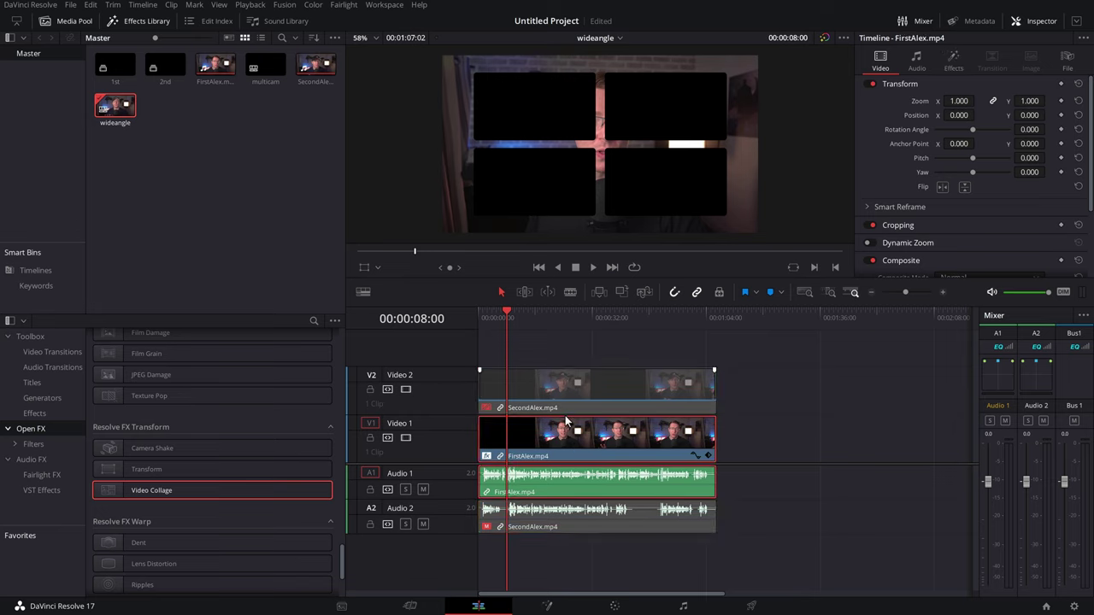
pyautogui.click(954, 58)
pyautogui.scroll(3, 950, 127)
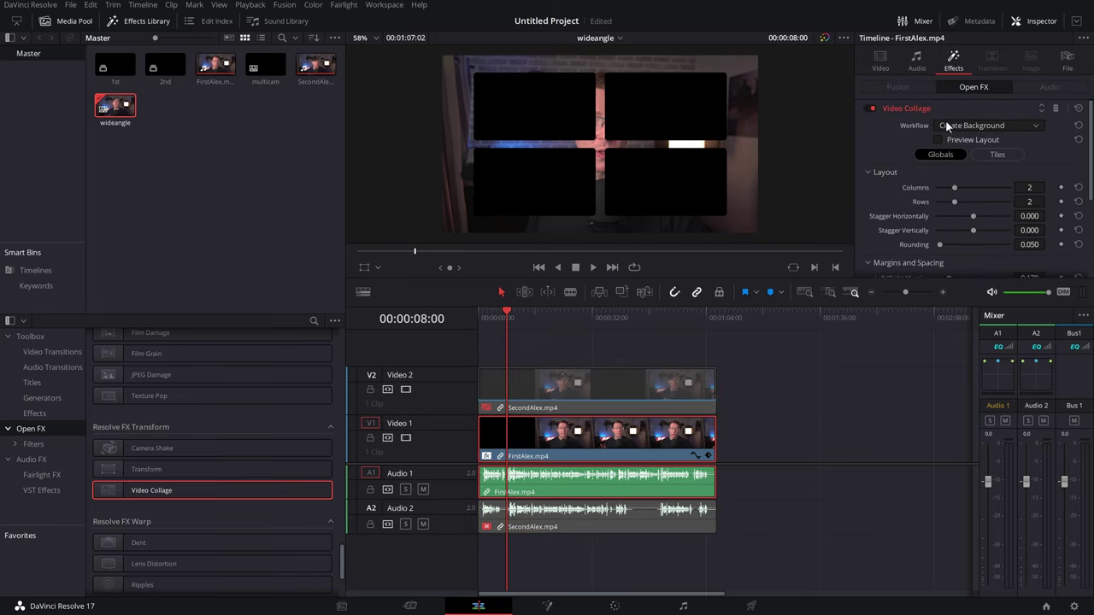
pyautogui.click(946, 126)
pyautogui.click(964, 141)
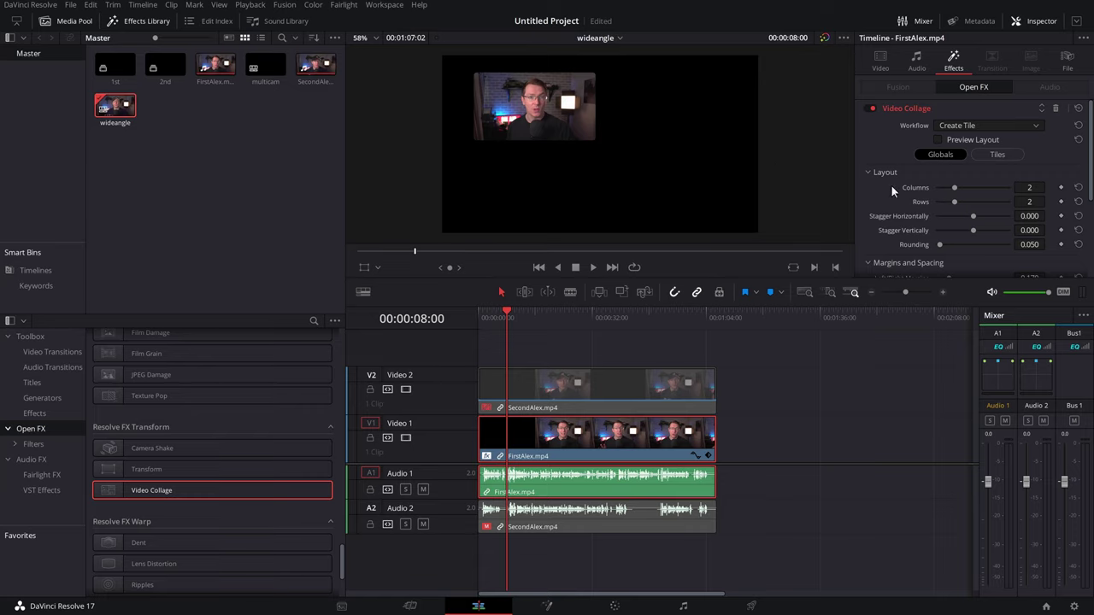
pyautogui.moveTo(955, 202); pyautogui.dragTo(938, 202)
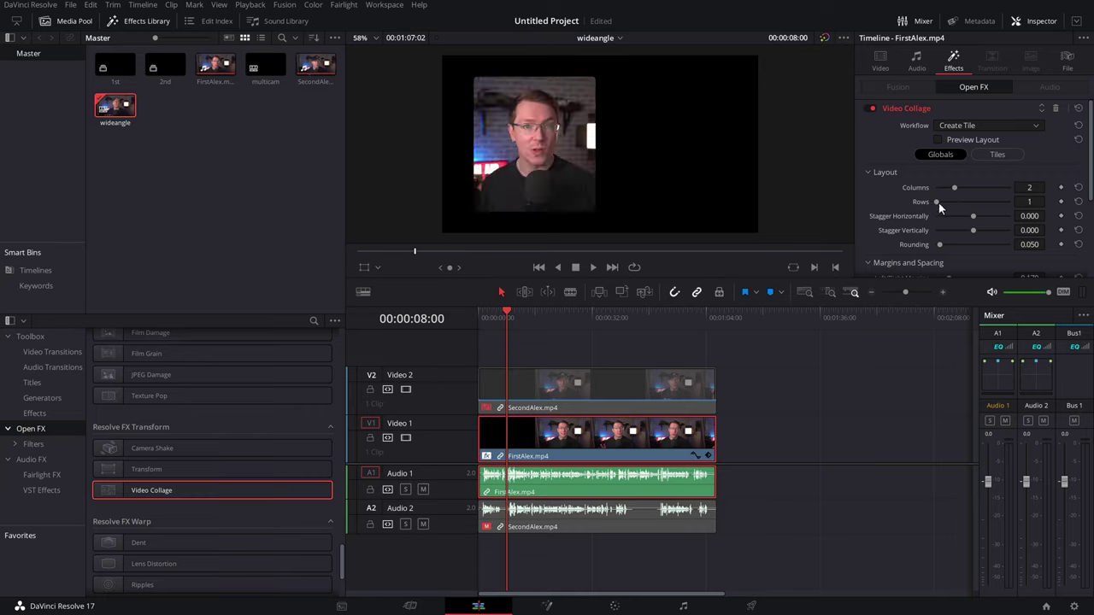
# - Preview the collage layout with 2 columns and 1 row, and turn the layout preview off again
pyautogui.moveTo(955, 188)
pyautogui.mouseDown()
pyautogui.moveTo(984, 190)
pyautogui.moveTo(931, 187)
pyautogui.moveTo(958, 189)
pyautogui.mouseUp()
pyautogui.click(938, 139)
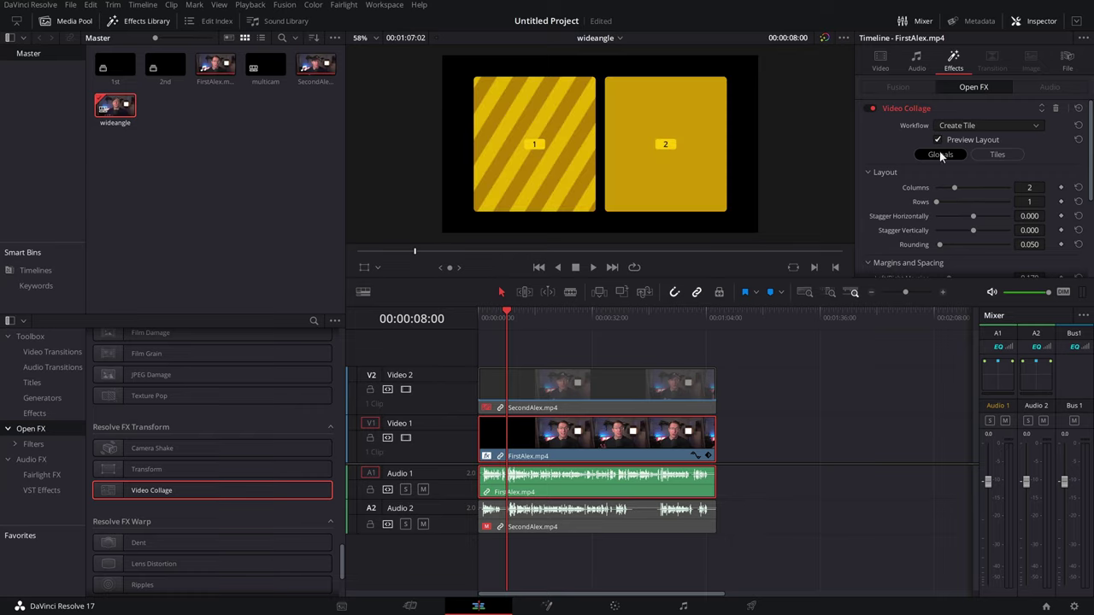
pyautogui.moveTo(937, 201)
pyautogui.mouseDown()
pyautogui.moveTo(994, 202)
pyautogui.moveTo(932, 203)
pyautogui.mouseUp()
pyautogui.click(939, 141)
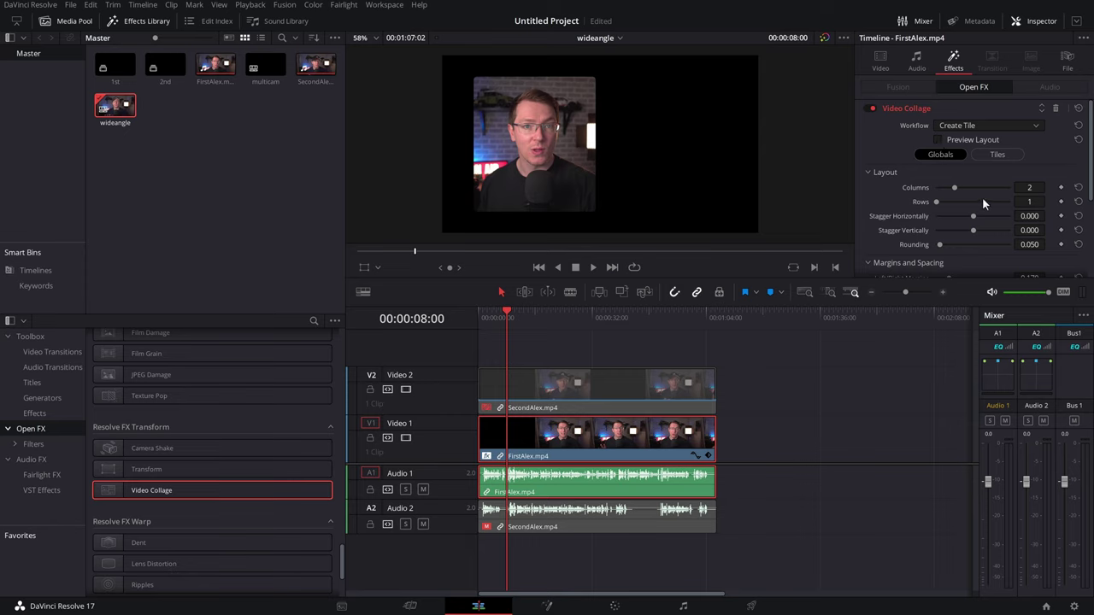
# - In the tile settings of FirstAlex.mp4's Video Collage, raise the drop shadow strength to roughly mid-range for all tiles
pyautogui.scroll(-3, 968, 183)
pyautogui.scroll(3, 981, 171)
pyautogui.click(998, 155)
pyautogui.scroll(-1, 932, 189)
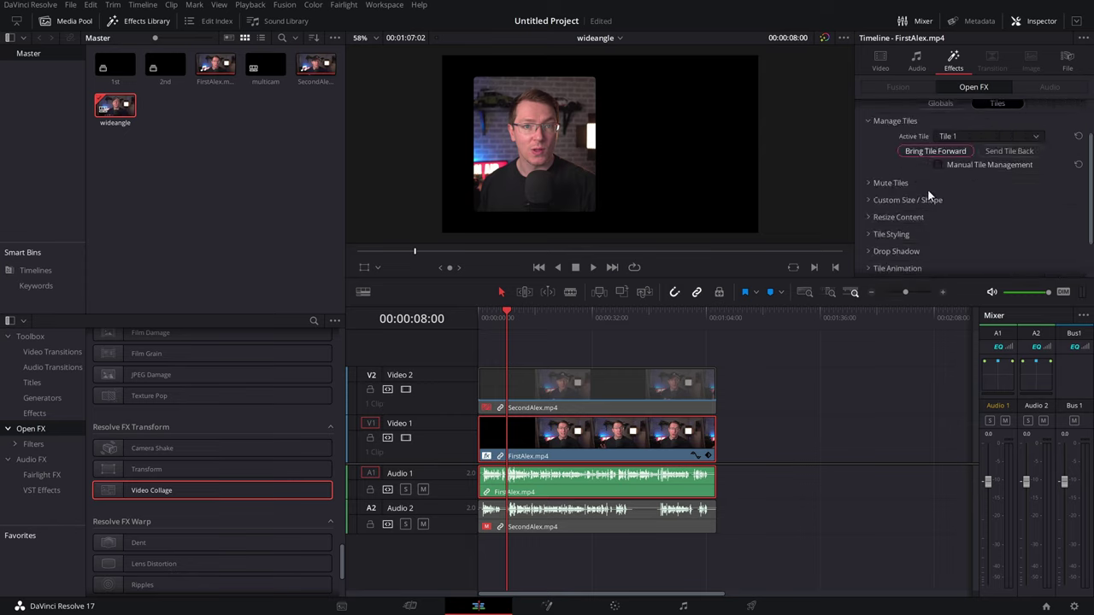
pyautogui.scroll(-2, 923, 195)
pyautogui.click(870, 199)
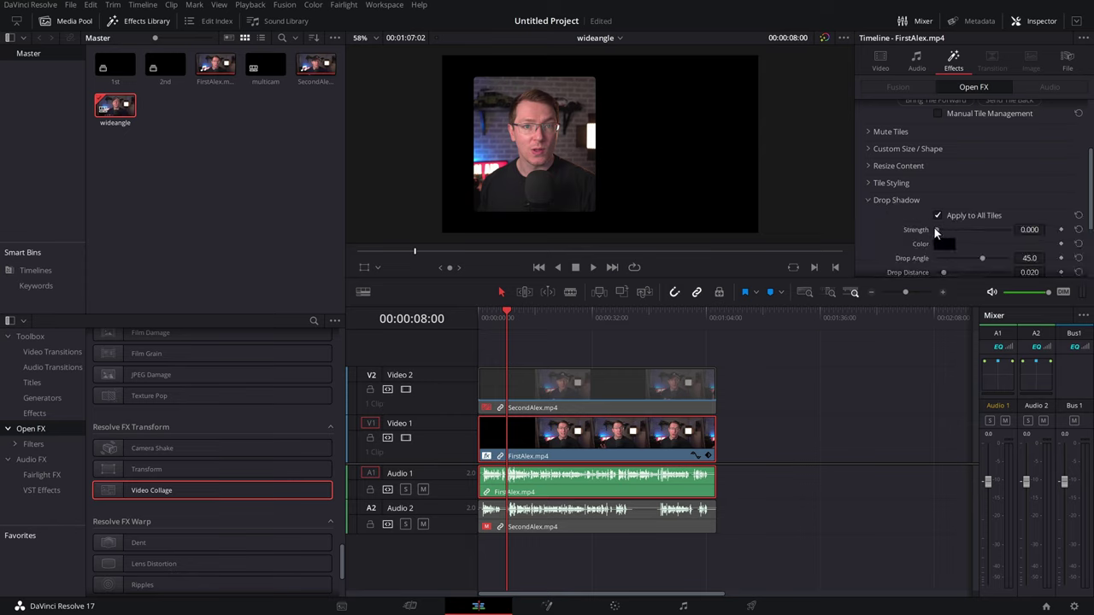
pyautogui.moveTo(973, 230); pyautogui.dragTo(977, 234)
pyautogui.scroll(4, 935, 226)
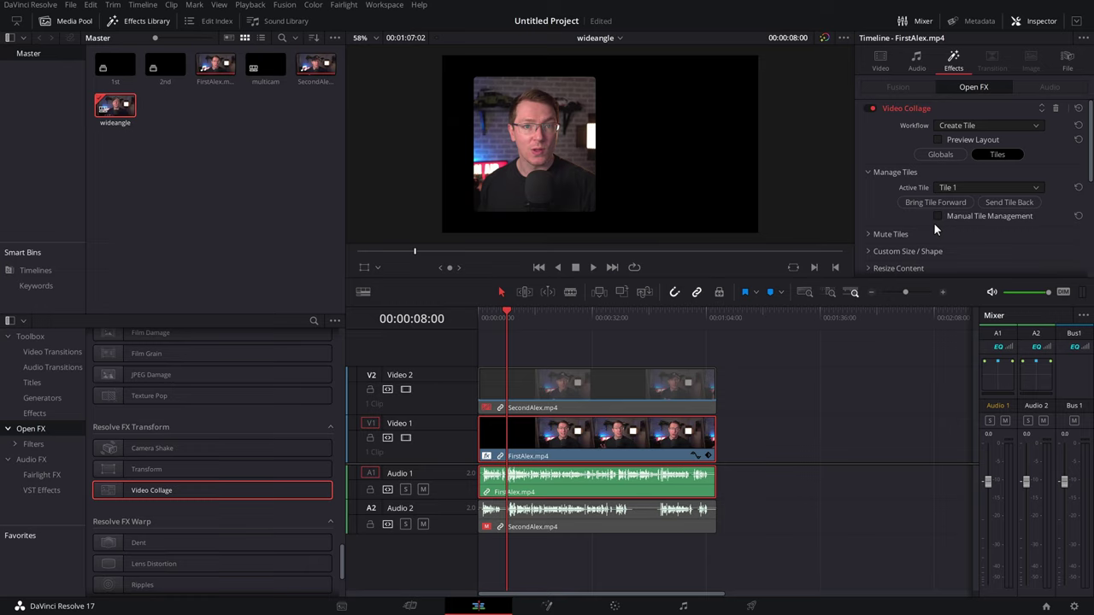
# - Copy FirstAlex.mp4's Video Collage to SecondAlex.mp4 by pasting only the video Plugins attribute, and re-enable SecondAlex.mp4
pyautogui.hotkey('ctrl', 'c')
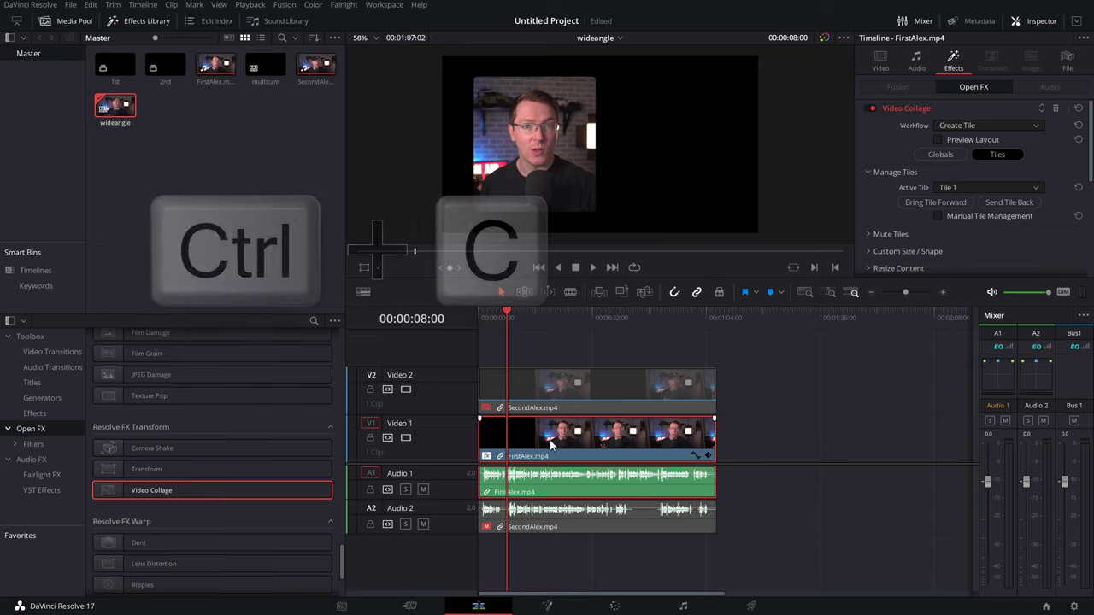
pyautogui.click(549, 395)
pyautogui.hotkey('alt', 'v')
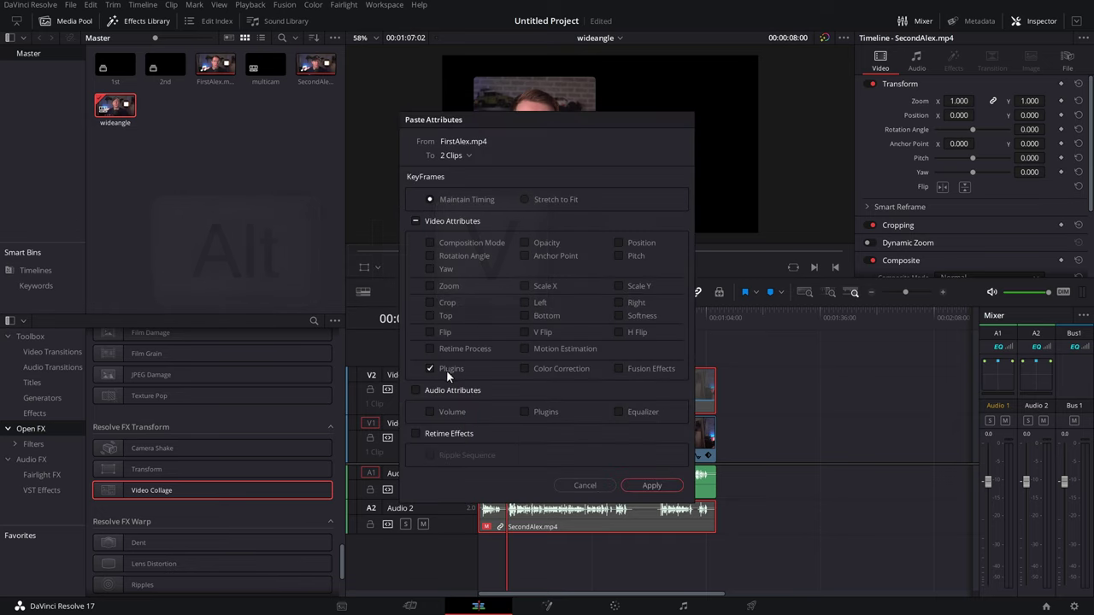
pyautogui.click(656, 487)
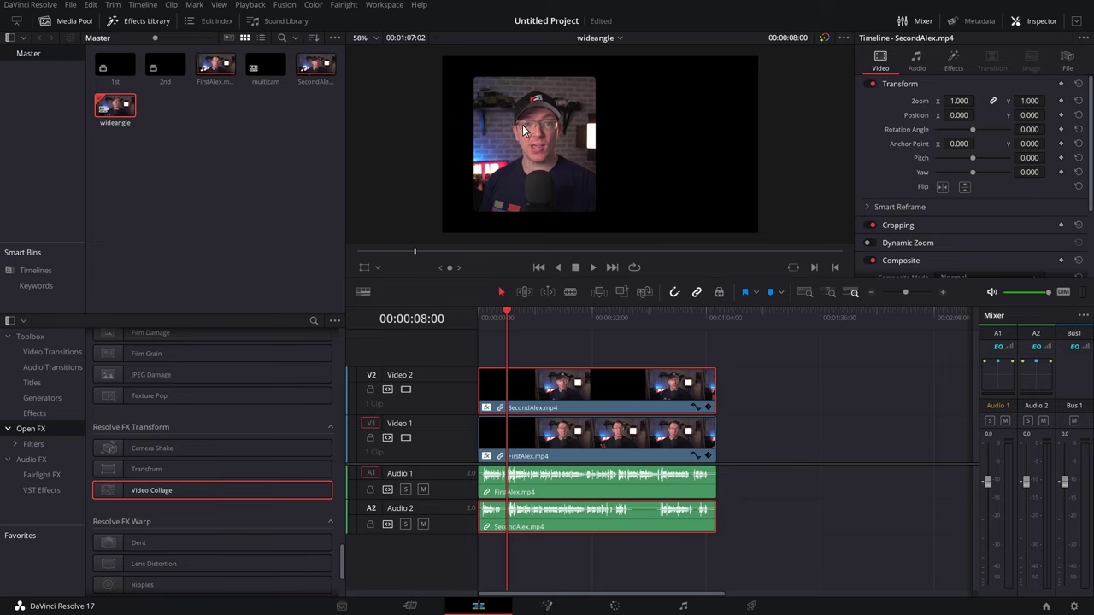
# - Set the active tile of SecondAlex.mp4's Video Collage to Tile 2
pyautogui.click(954, 61)
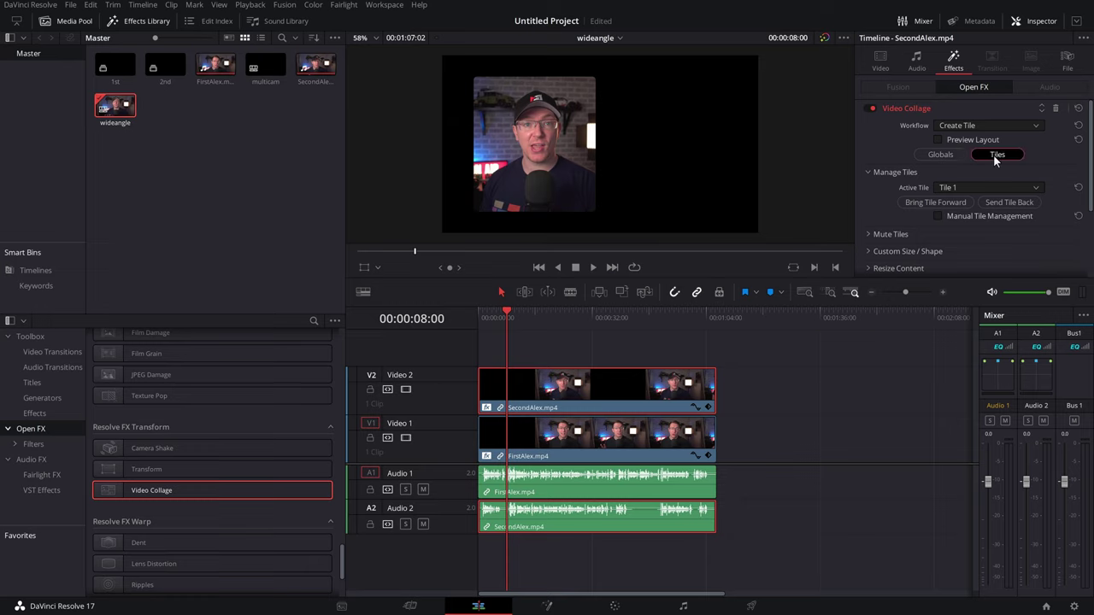
pyautogui.click(960, 185)
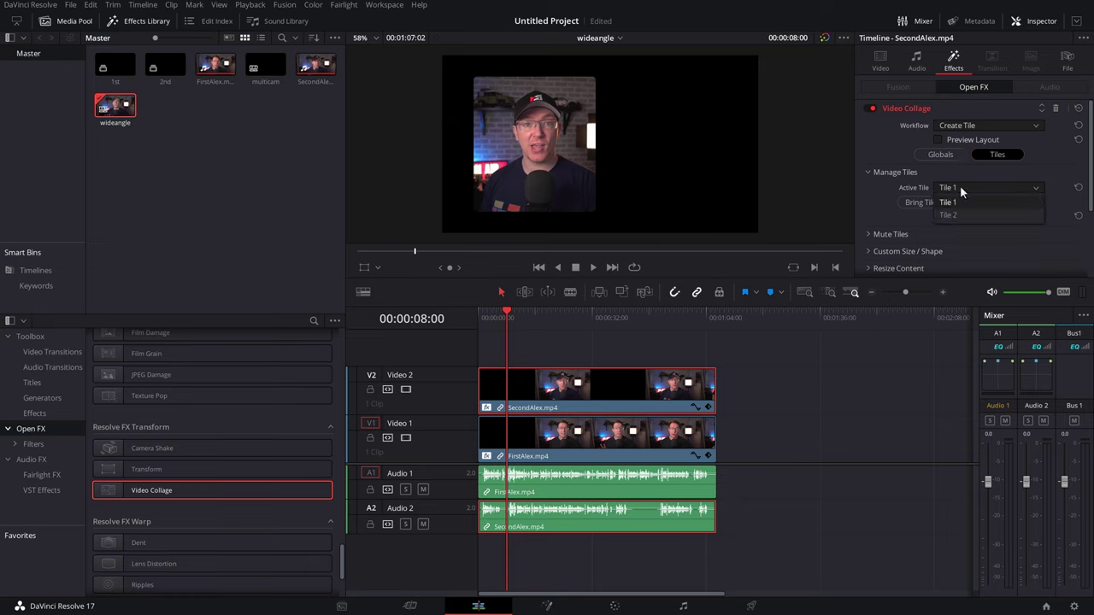
pyautogui.click(959, 216)
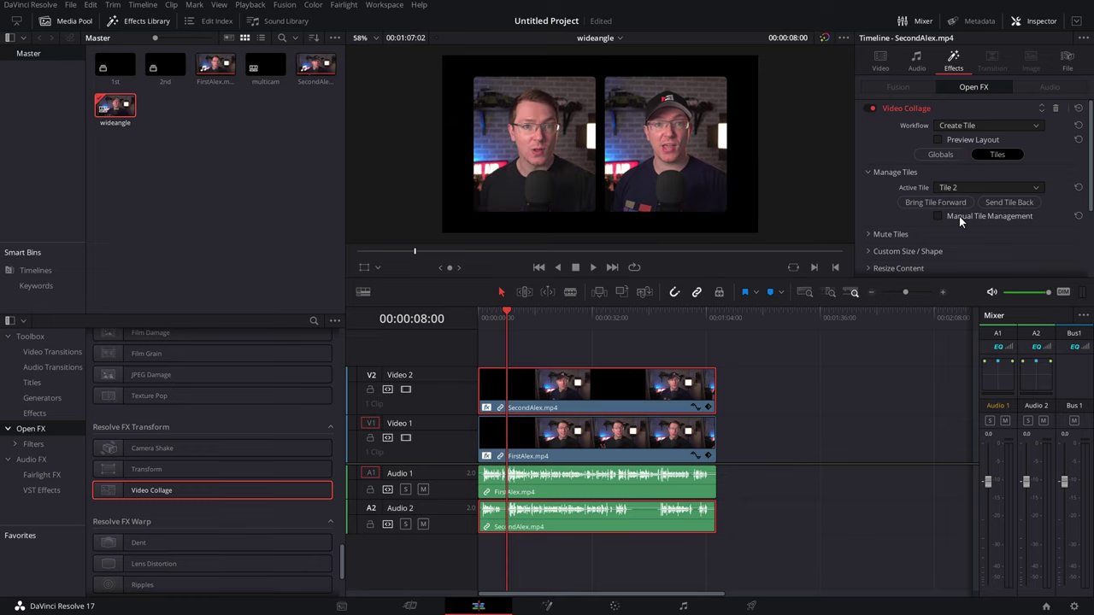
# - Play the wideangle timeline from the start and check the side-by-side layout around 00:00:15:16
pyautogui.click(477, 316)
pyautogui.press('space')
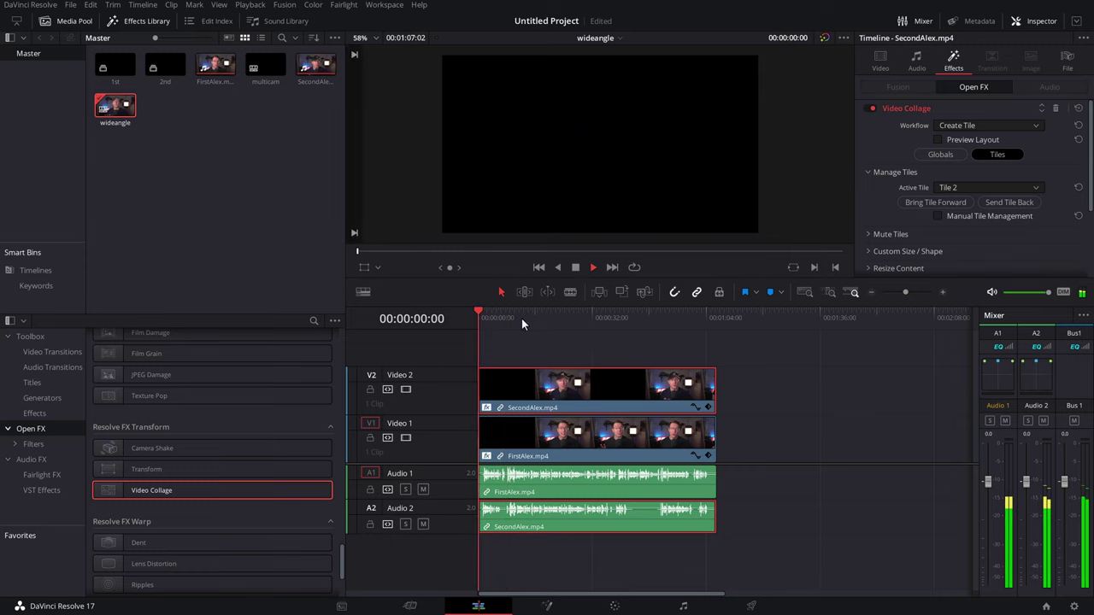
pyautogui.click(531, 316)
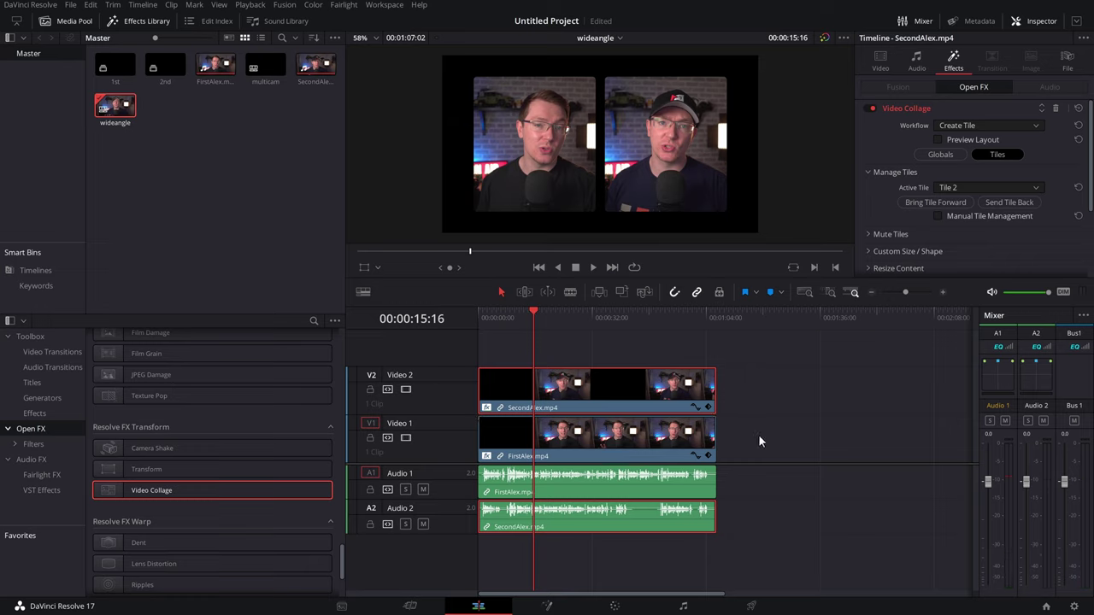
# - Move both clips and their audio up one track, and place a Solid Color generator on Video 1 matching their length
pyautogui.moveTo(765, 440); pyautogui.dragTo(580, 362)
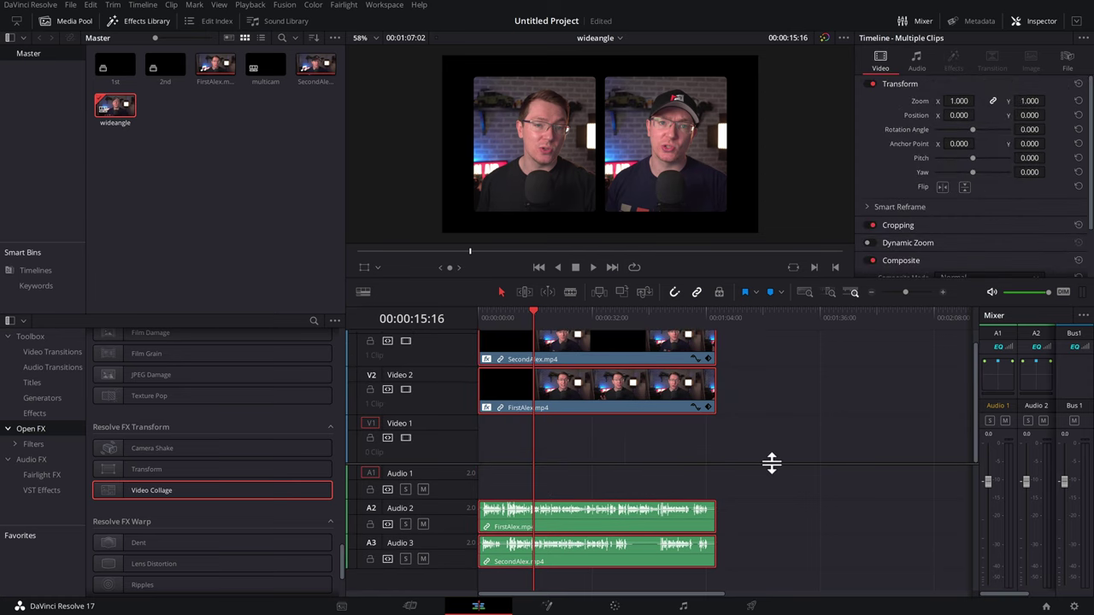
pyautogui.click(794, 441)
pyautogui.click(46, 399)
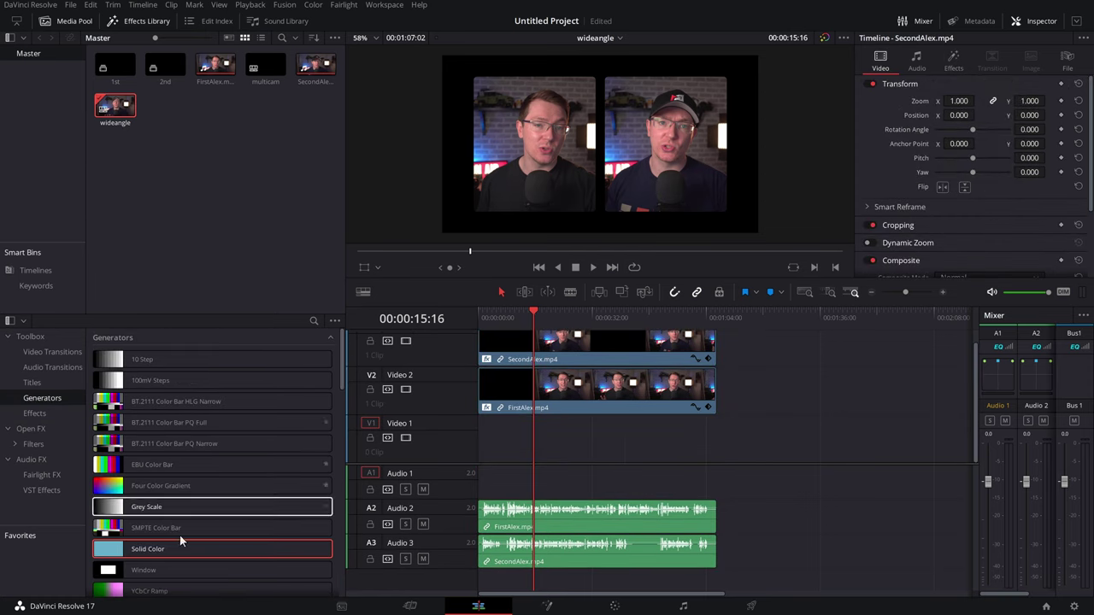
pyautogui.moveTo(181, 547); pyautogui.dragTo(703, 438)
pyautogui.click(665, 441)
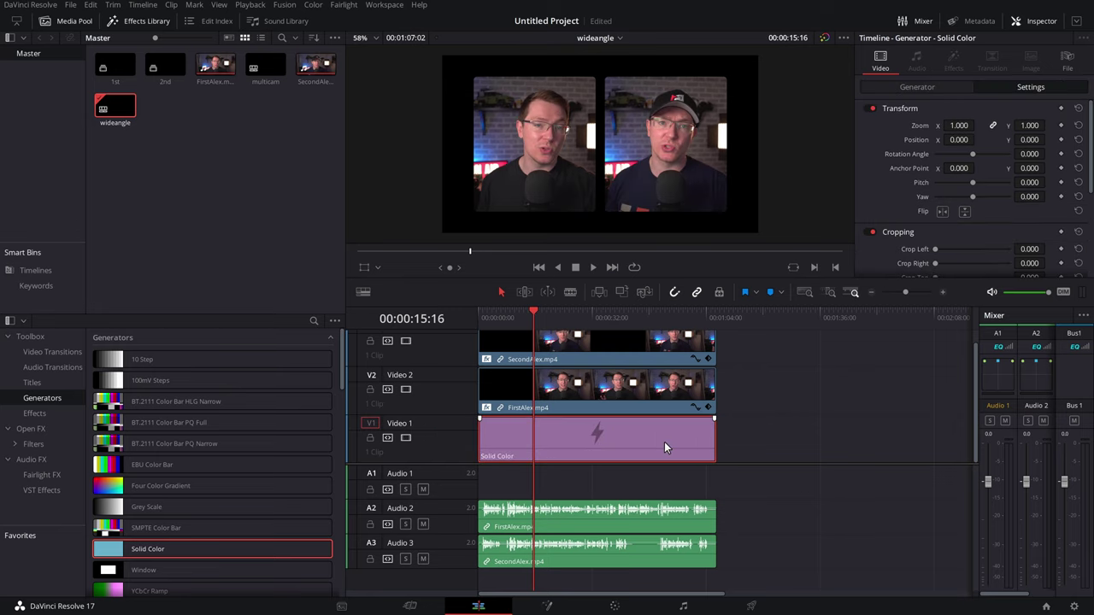
# - Change the Solid Color generator on Video 1 to a bright yellow
pyautogui.click(917, 87)
pyautogui.click(945, 126)
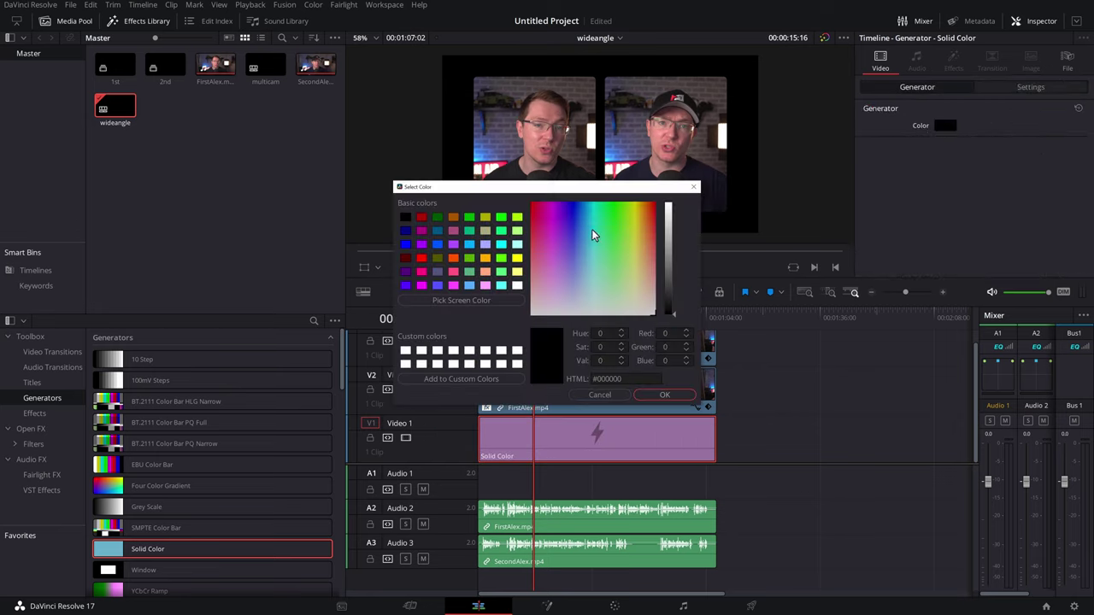
pyautogui.click(635, 229)
pyautogui.moveTo(666, 260); pyautogui.dragTo(669, 213)
pyautogui.click(672, 393)
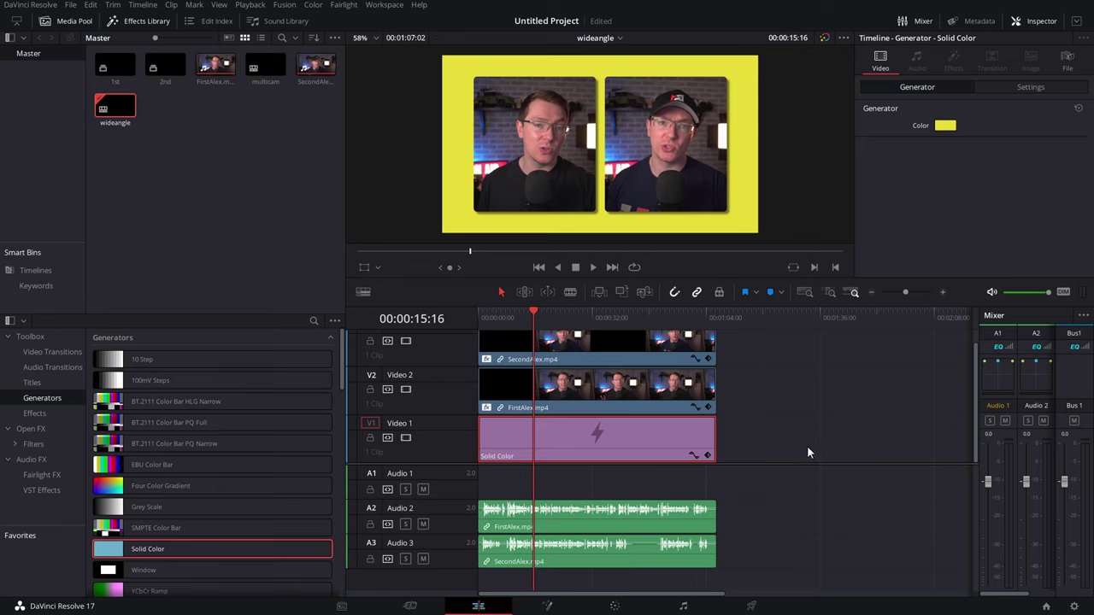
# - Combine both camera clips and the yellow Solid Color into a compound clip named multi
pyautogui.moveTo(807, 446); pyautogui.dragTo(568, 346)
pyautogui.rightClick(567, 346)
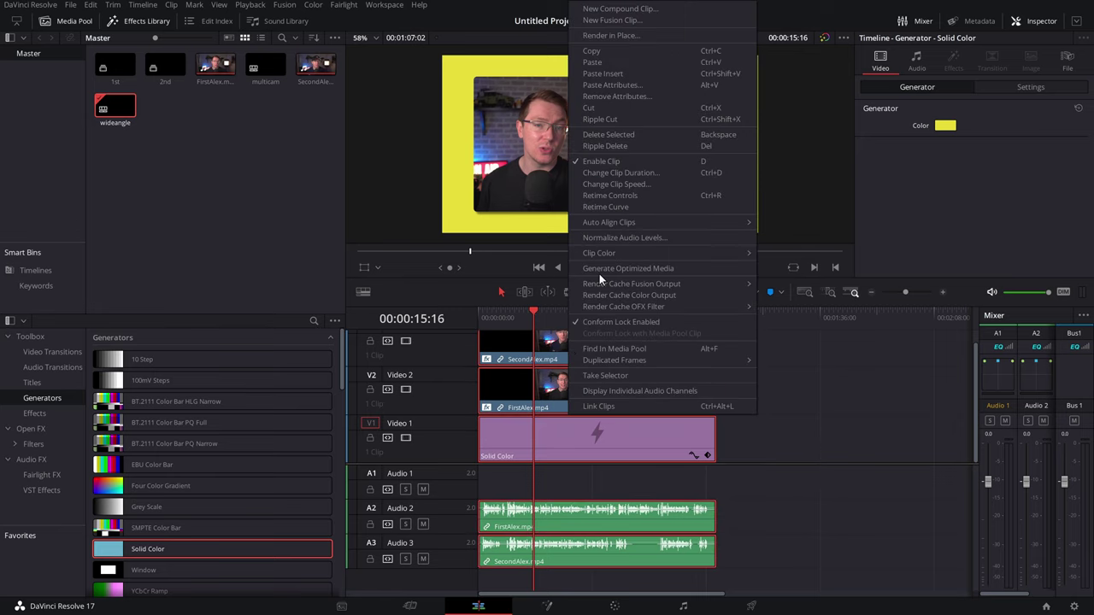
pyautogui.click(640, 10)
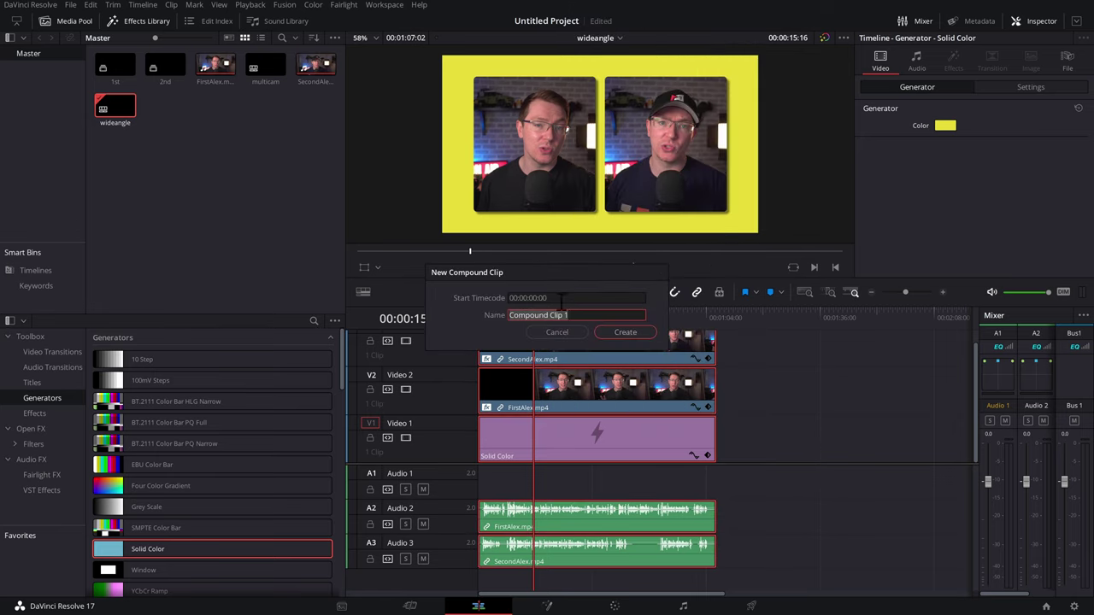
pyautogui.write('multi')
pyautogui.press('Return')
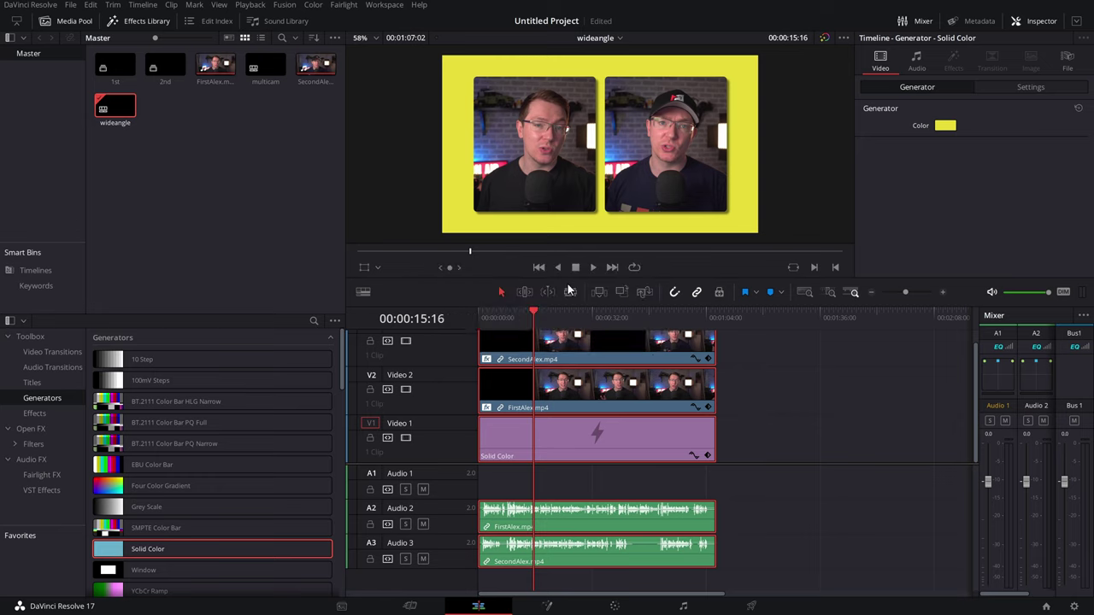
# - Delete the empty tracks from the wideangle timeline
pyautogui.click(585, 381)
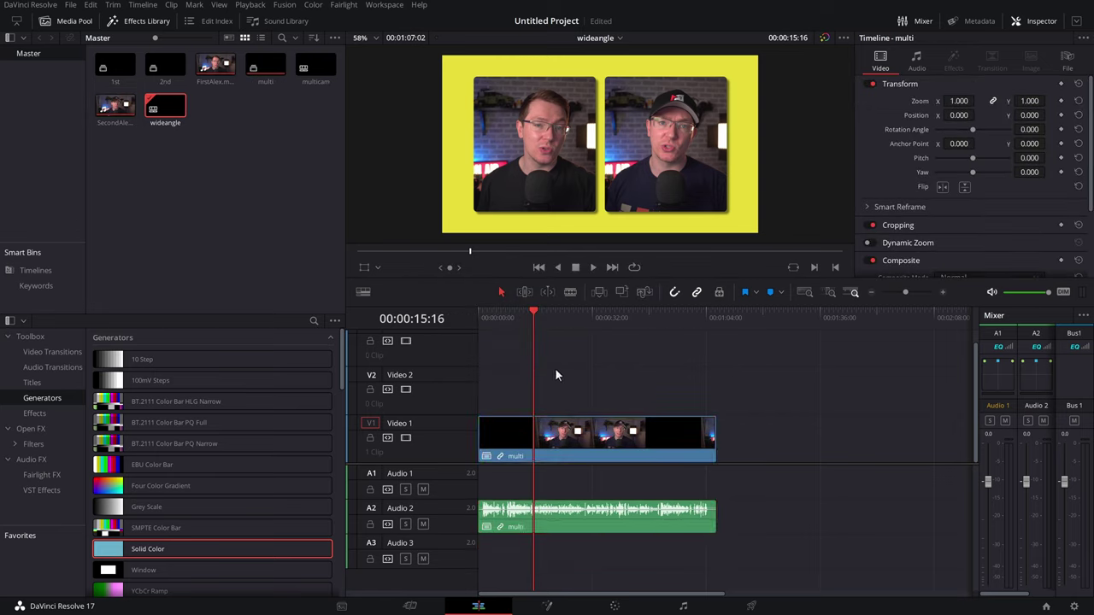
pyautogui.rightClick(454, 391)
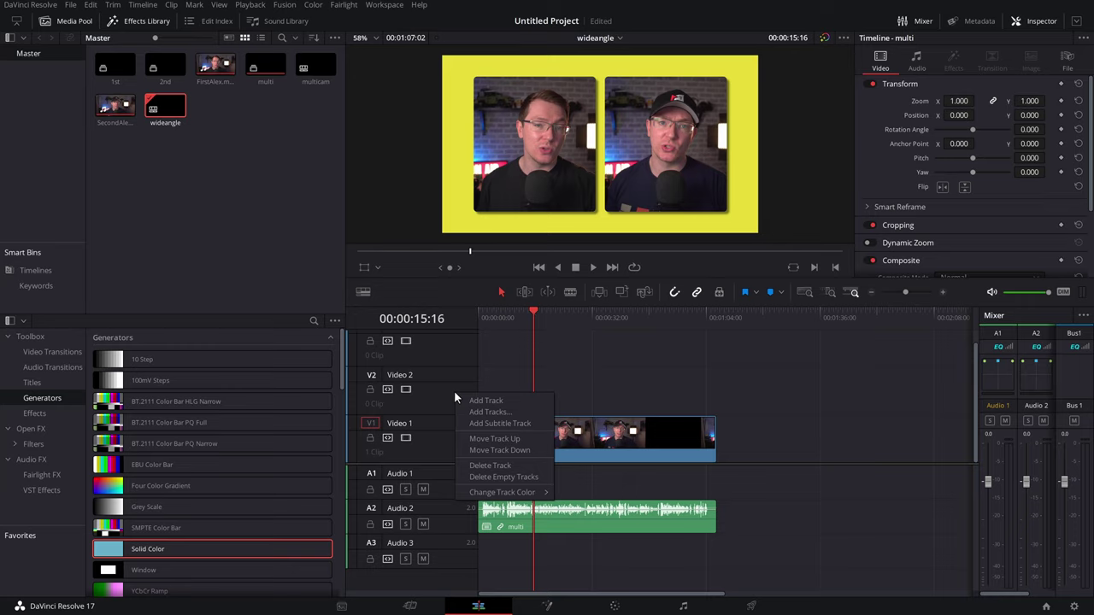
pyautogui.click(481, 477)
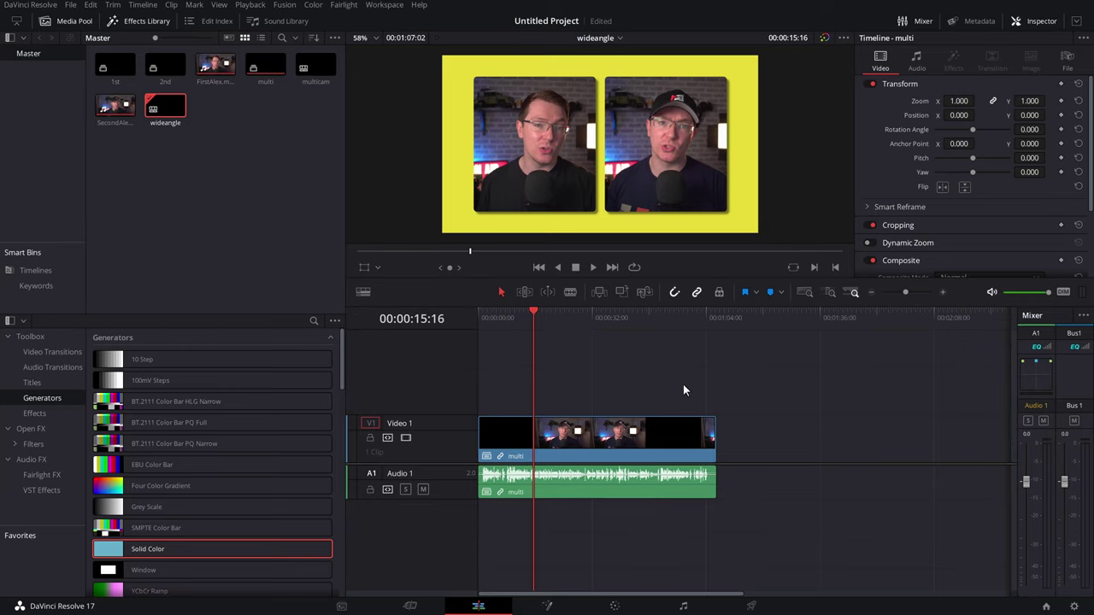
# - Open the multicam timeline and clear the clip selection
pyautogui.click(291, 200)
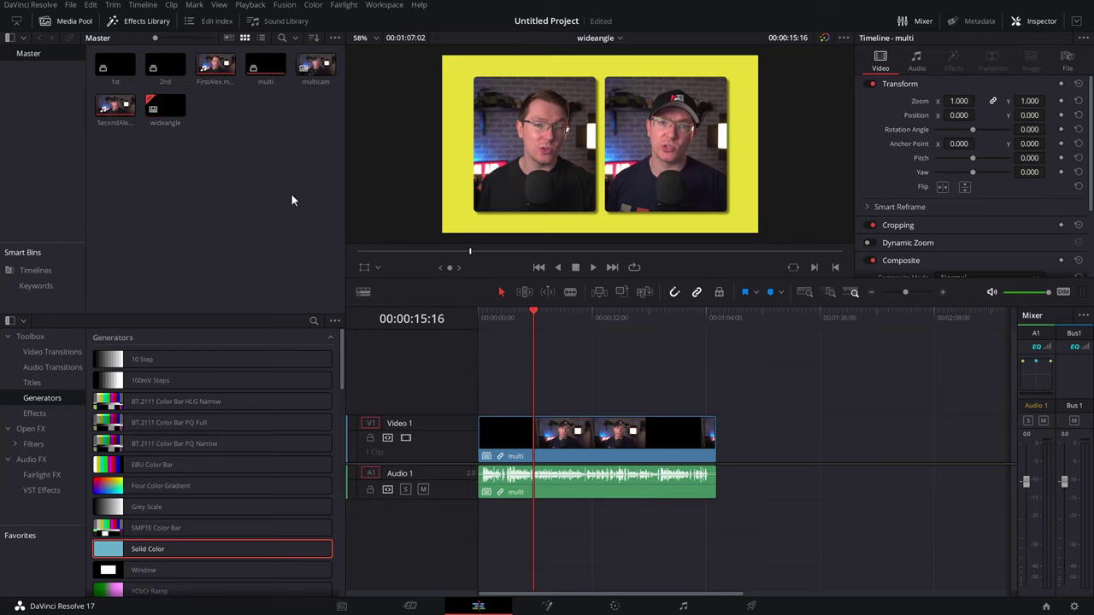
pyautogui.click(247, 145)
pyautogui.doubleClick(316, 66)
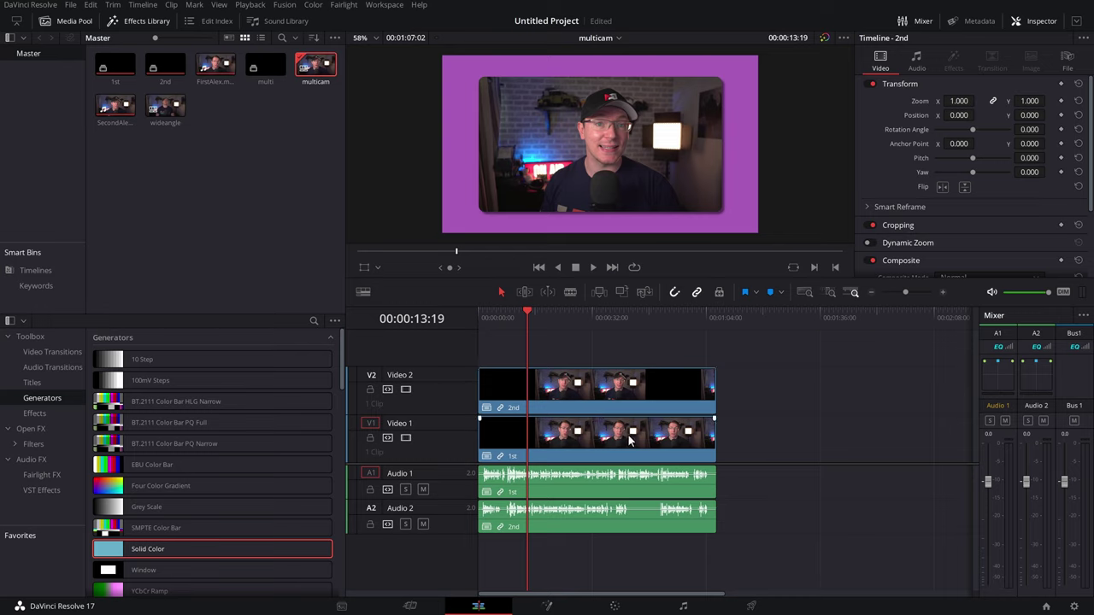
pyautogui.click(294, 211)
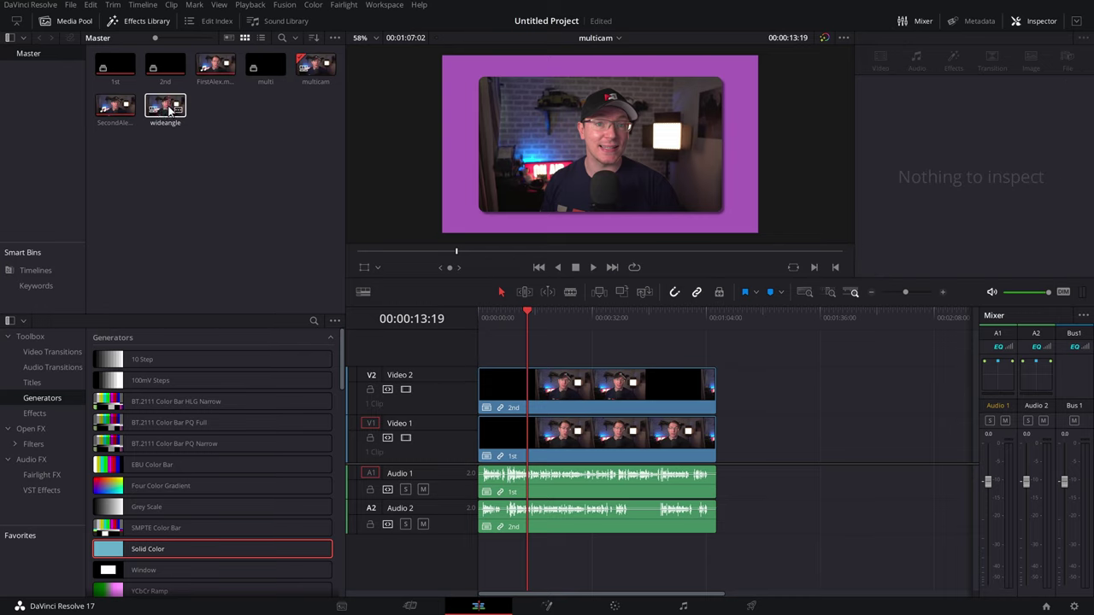
# - Add the wideangle timeline as a clip on a new Video 3 track, aligned with the start of the multicam timeline
pyautogui.moveTo(169, 111); pyautogui.dragTo(489, 355)
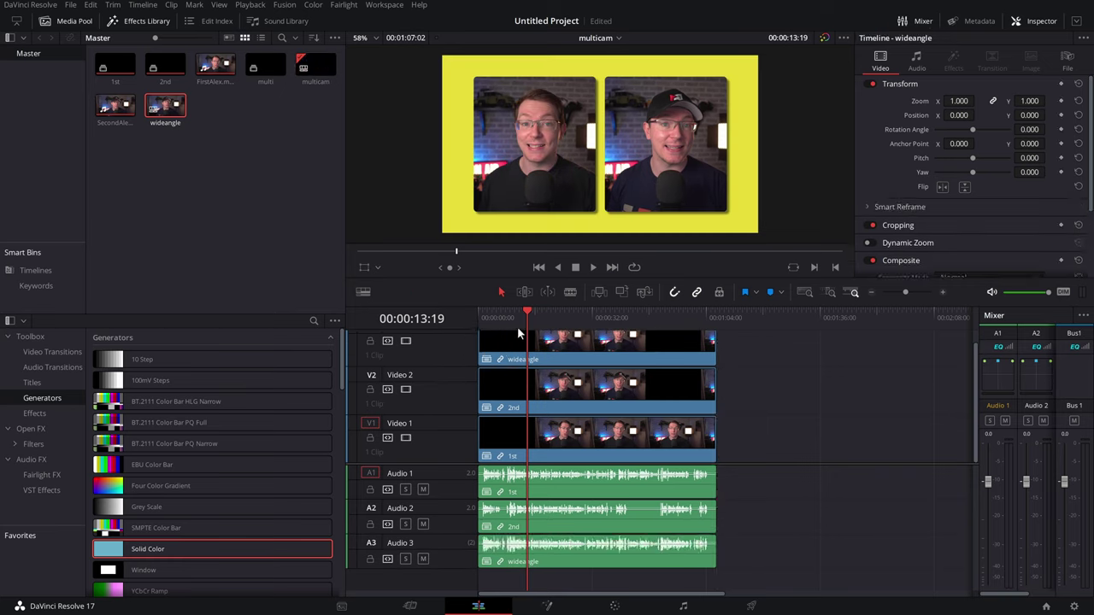
pyautogui.click(515, 321)
pyautogui.click(506, 319)
# - Disable the wideangle and 2nd clips one after the other to check the layers underneath, and undo both changes
pyautogui.click(544, 343)
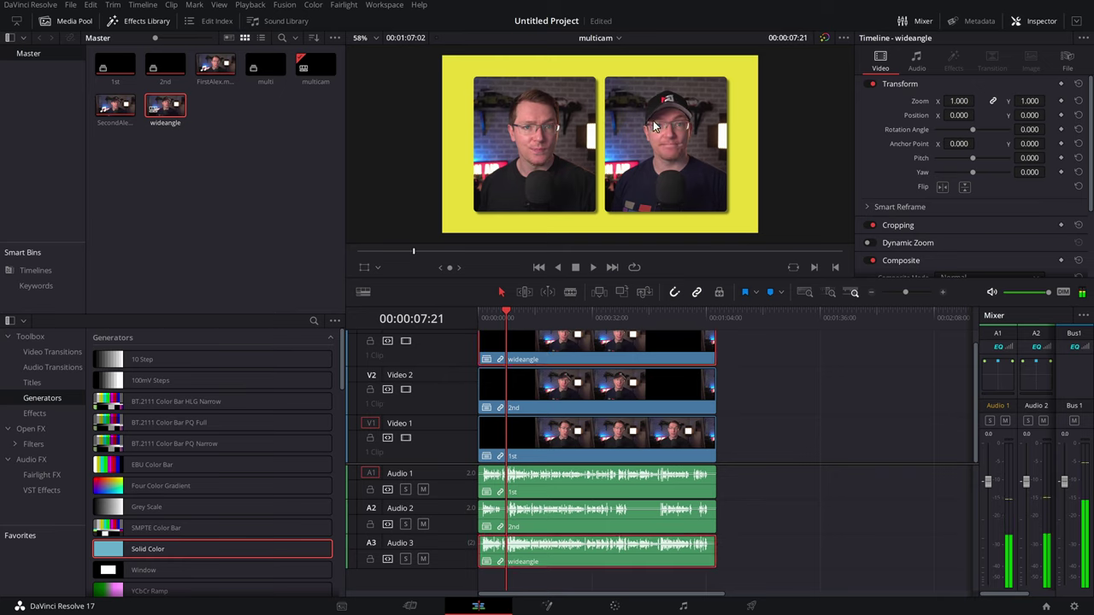
pyautogui.press('d')
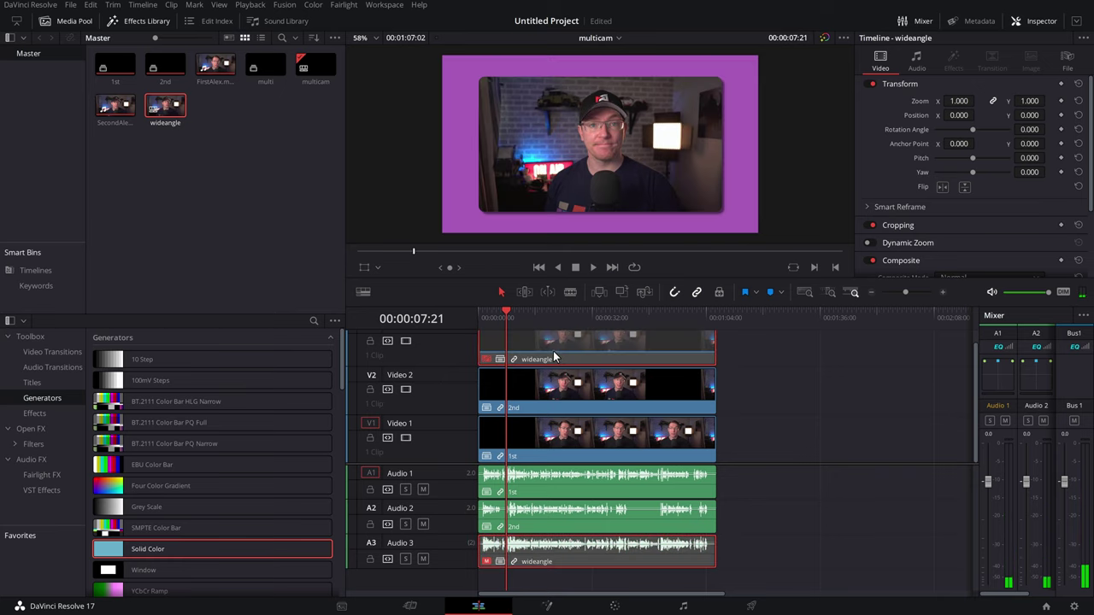
pyautogui.click(546, 385)
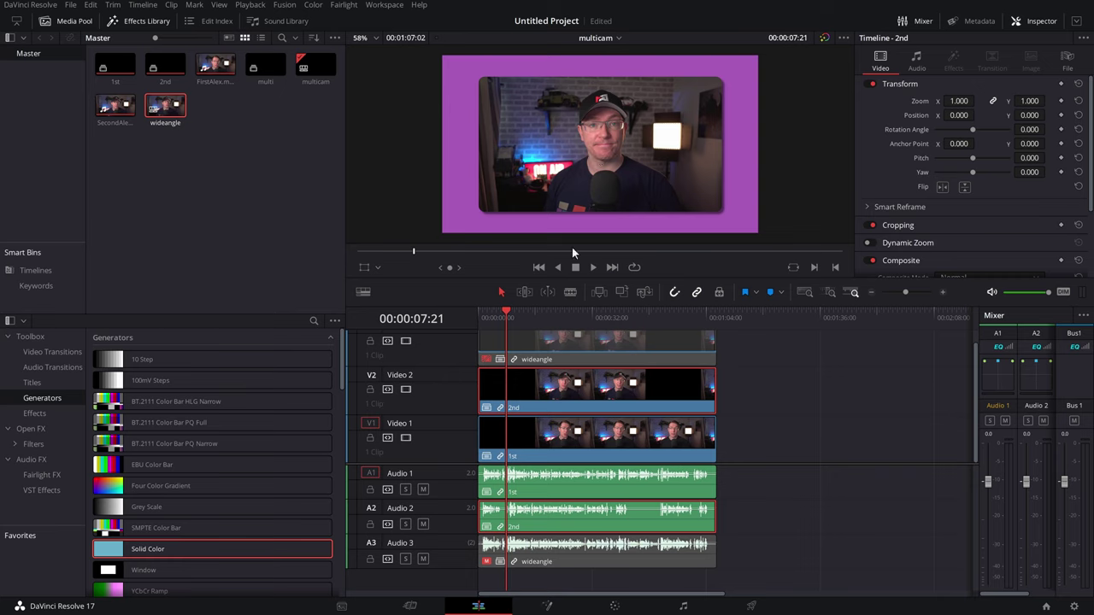
pyautogui.press('d')
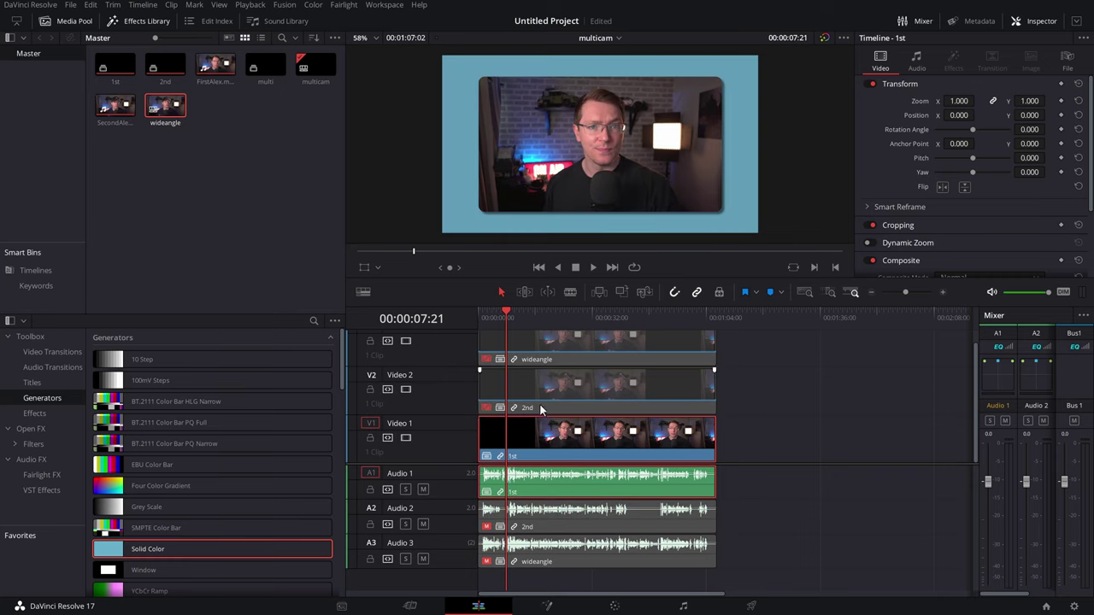
pyautogui.hotkey('ctrl', 'z')
pyautogui.hotkey('ctrl', 'z')
pyautogui.click(796, 396)
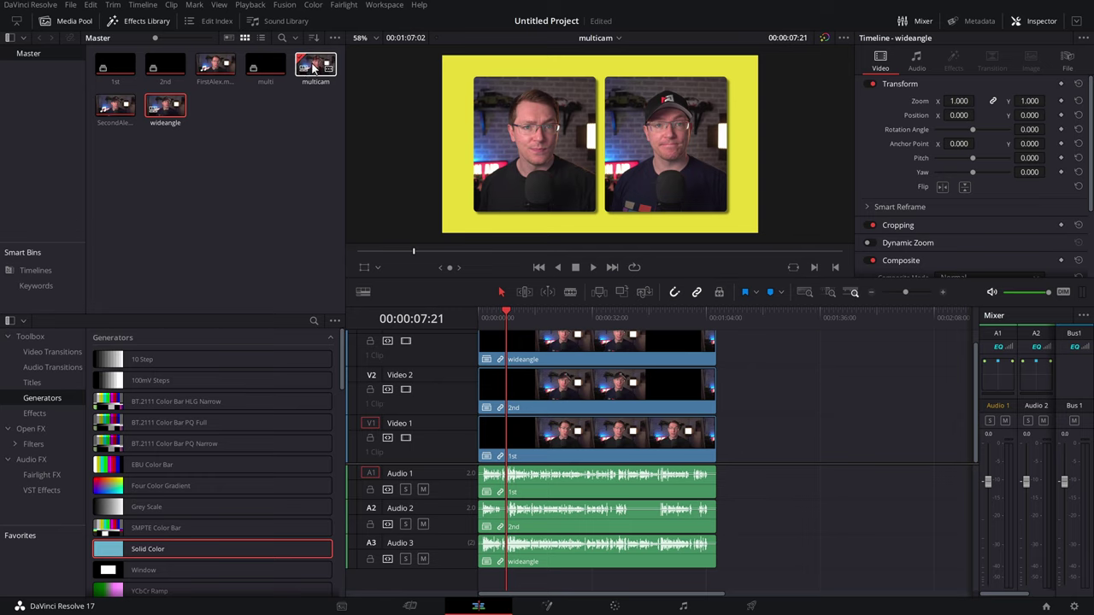
# - Convert the multicam timeline in the media pool to a multicam clip
pyautogui.rightClick(313, 70)
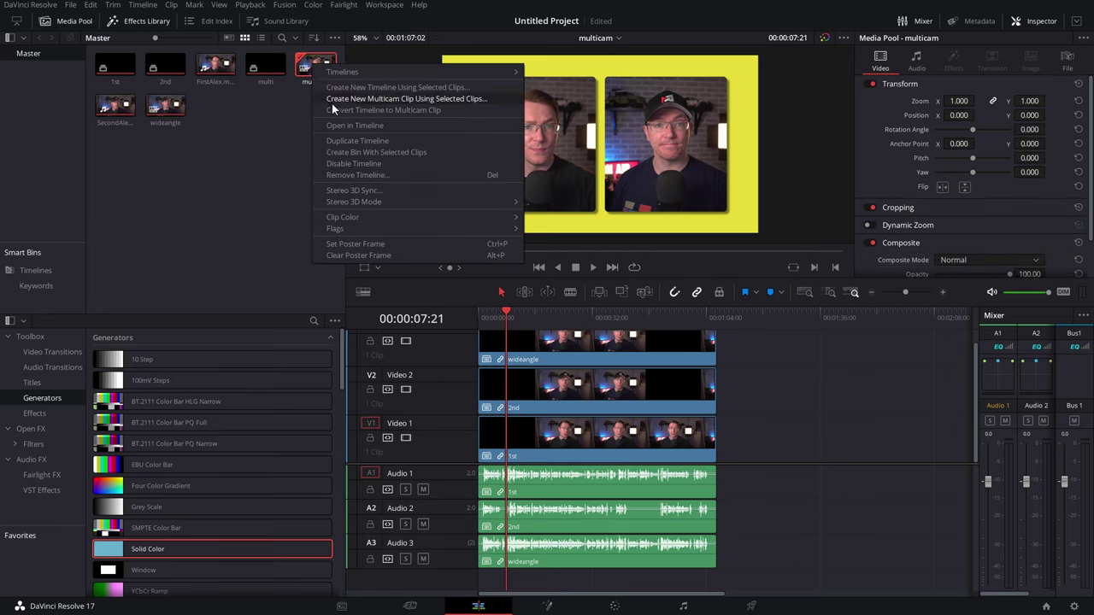
pyautogui.click(435, 110)
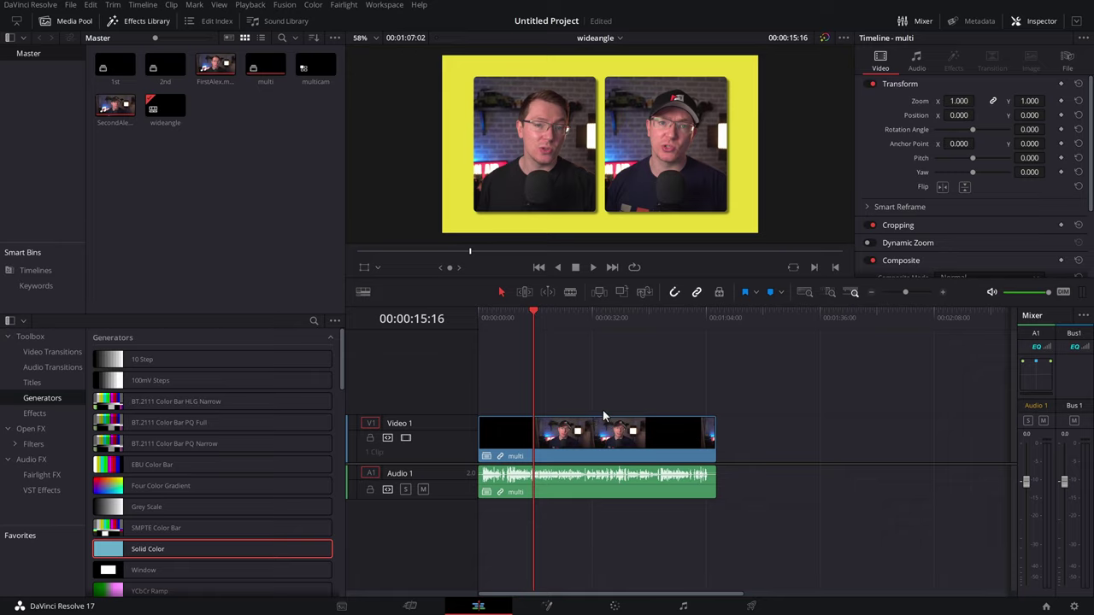
pyautogui.click(298, 216)
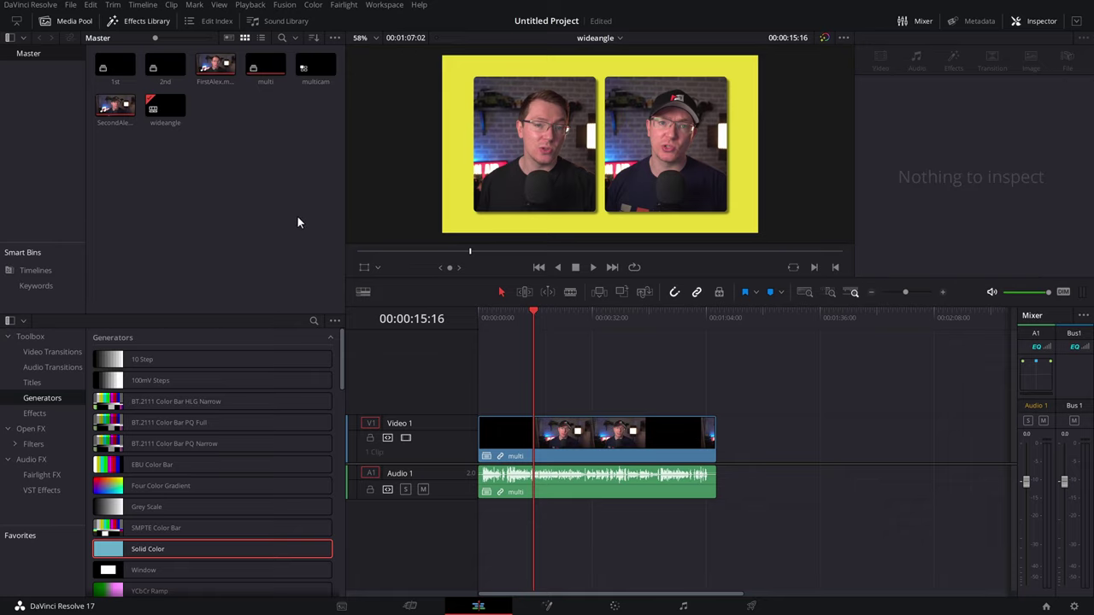
# - Create an empty timeline named Final and place the multicam clip at its start on Video 1 and Audio 1
pyautogui.rightClick(251, 119)
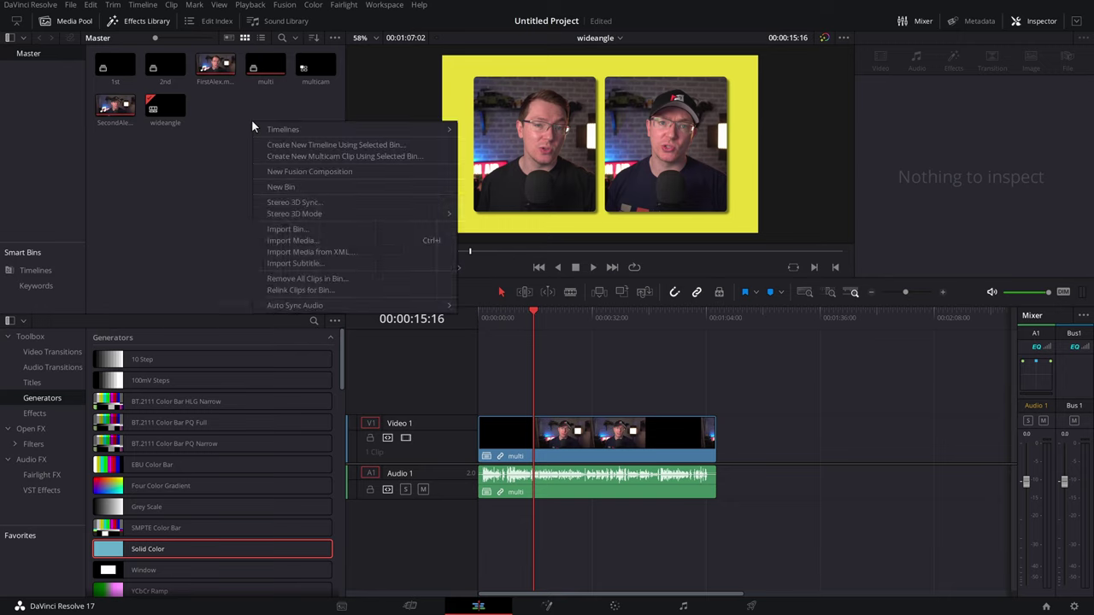
pyautogui.hotkey('ctrl', 'n')
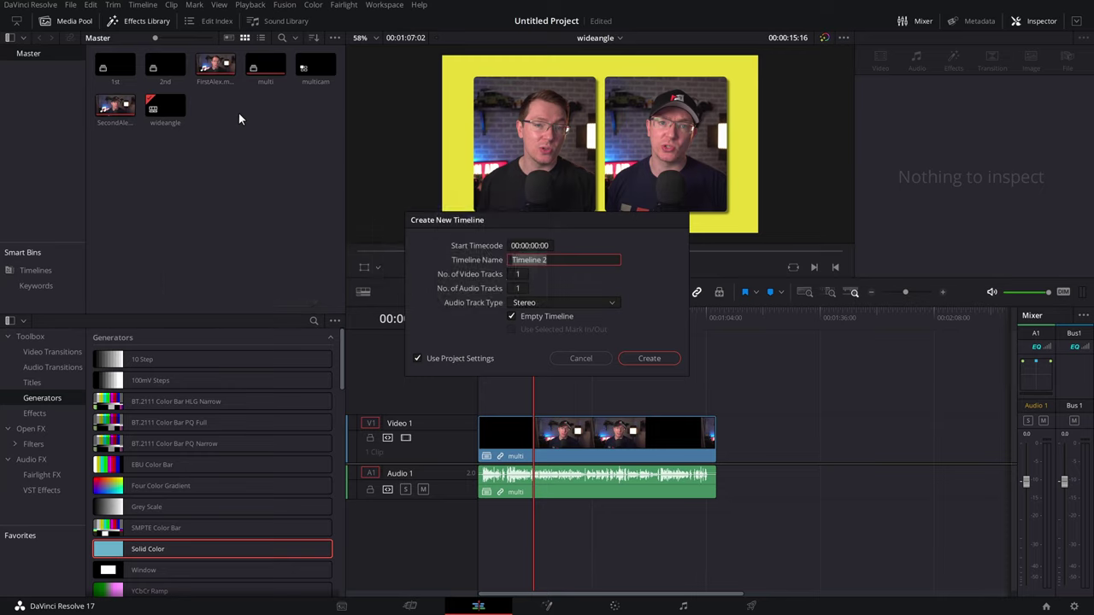
pyautogui.write('Final')
pyautogui.click(658, 360)
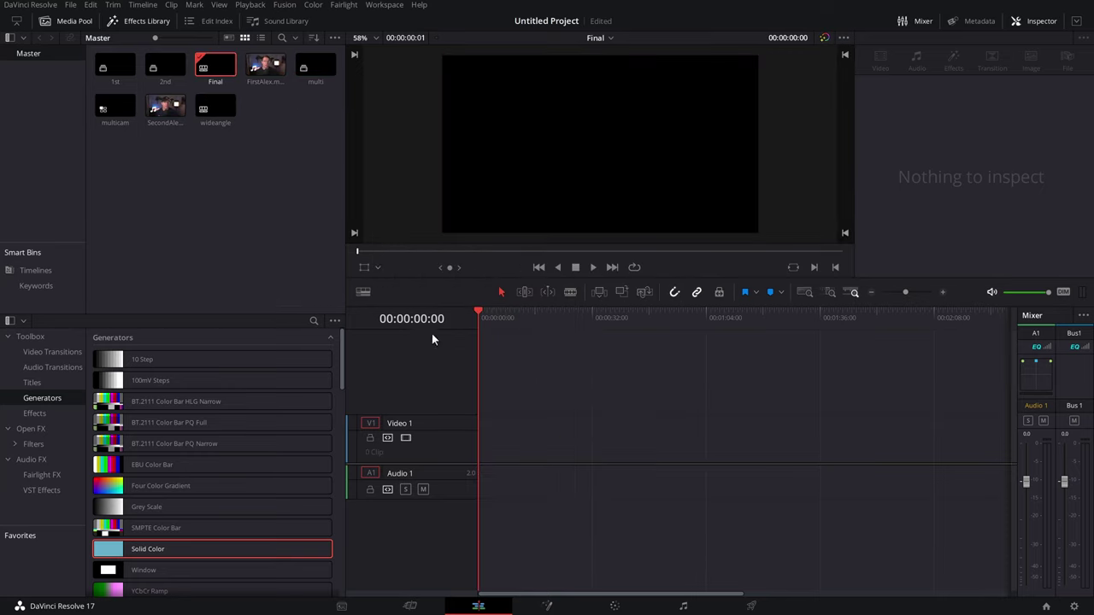
pyautogui.click(239, 207)
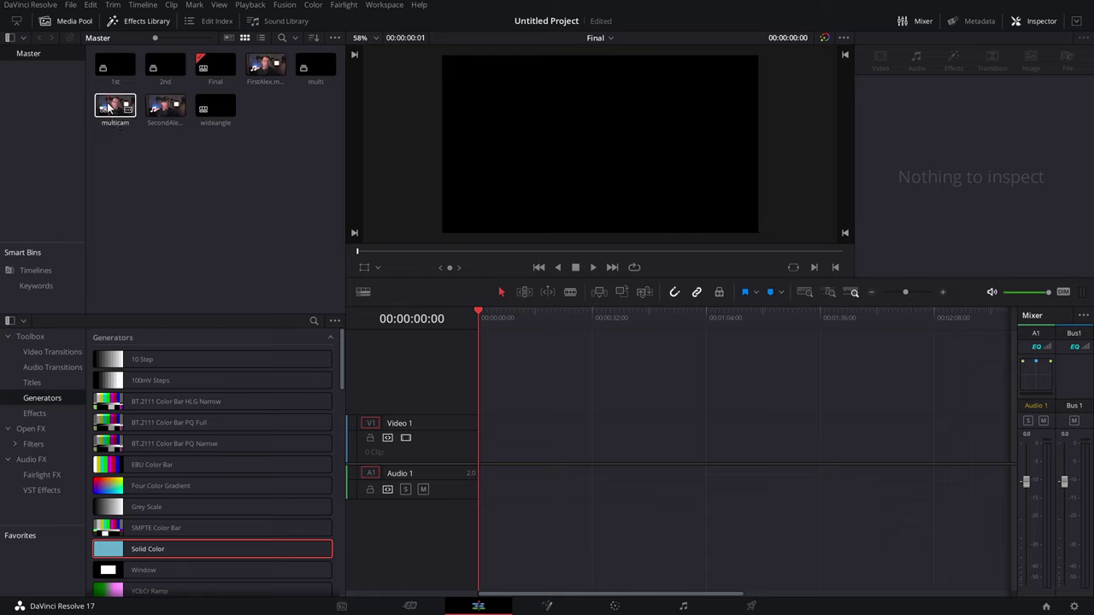
pyautogui.moveTo(110, 107); pyautogui.dragTo(491, 440)
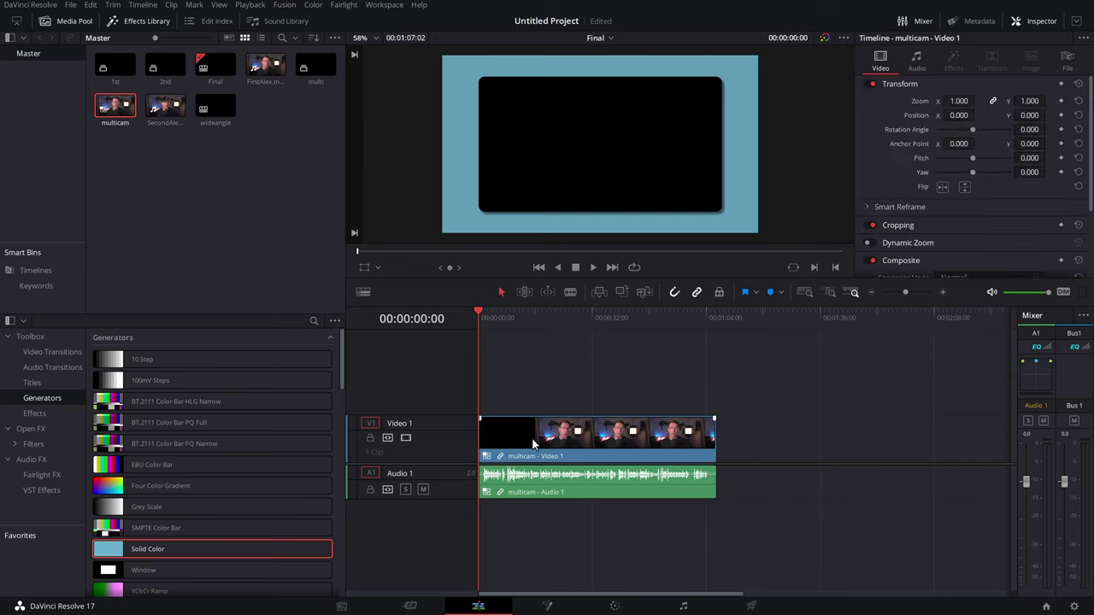
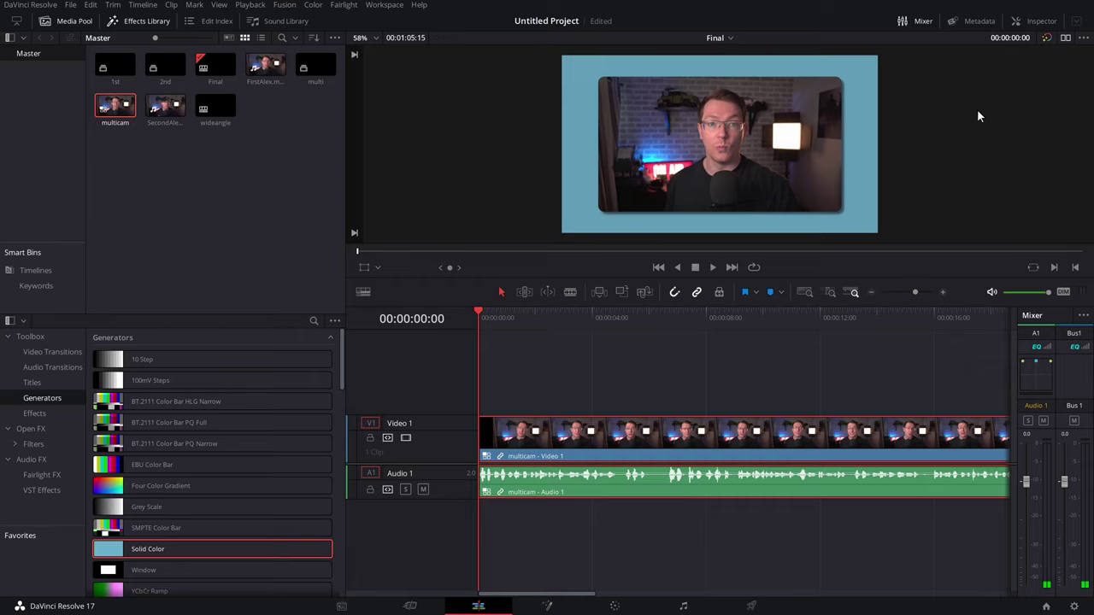
# - Switch to the dual-viewer layout and set the source viewer to Multicam mode
pyautogui.click(1066, 39)
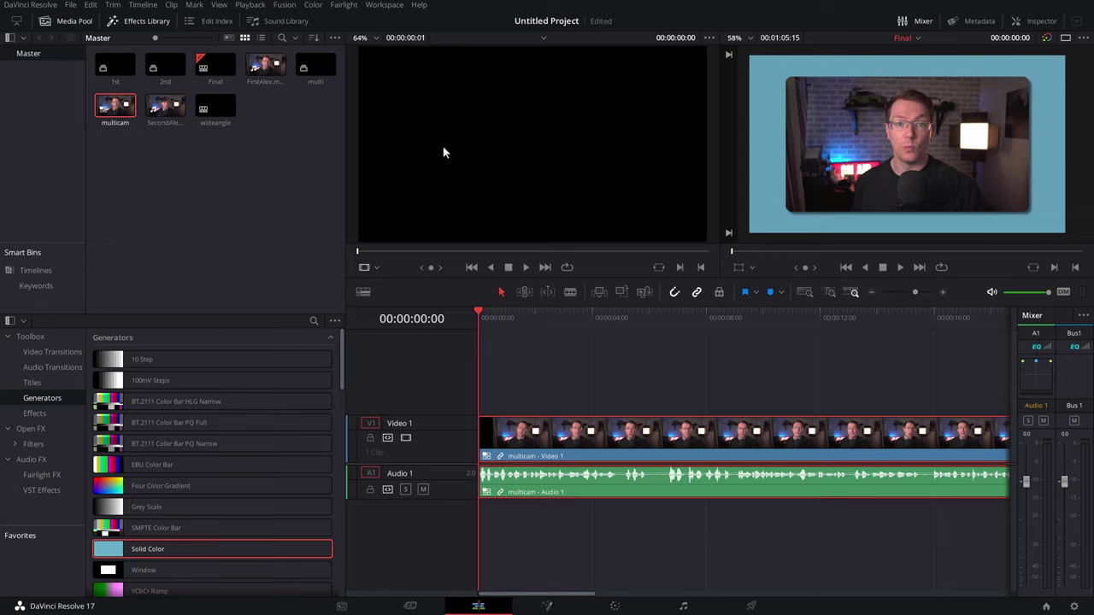
pyautogui.click(373, 270)
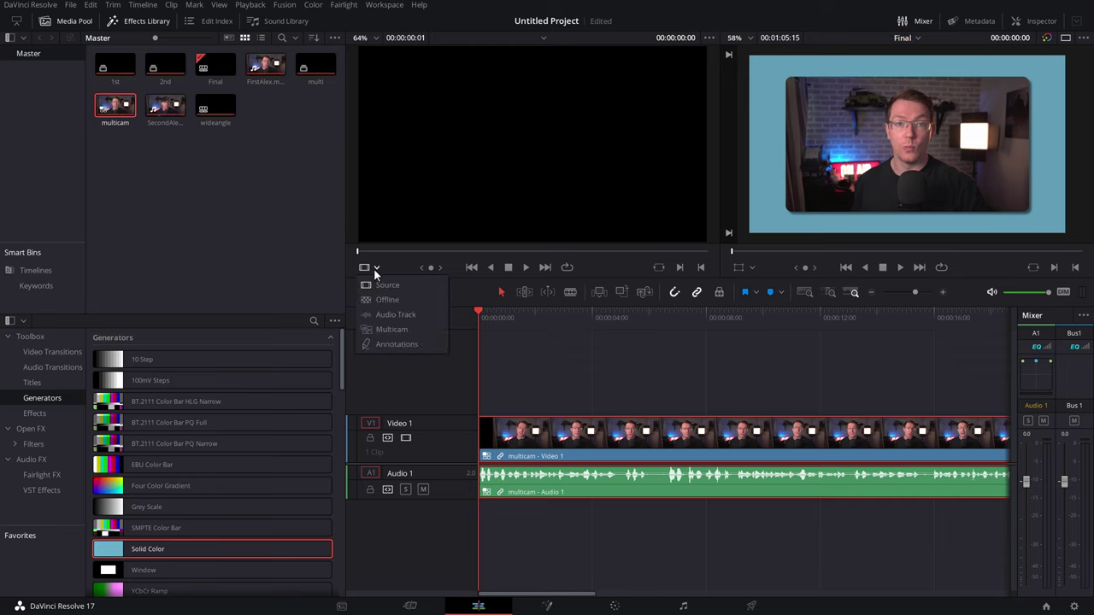
pyautogui.click(393, 331)
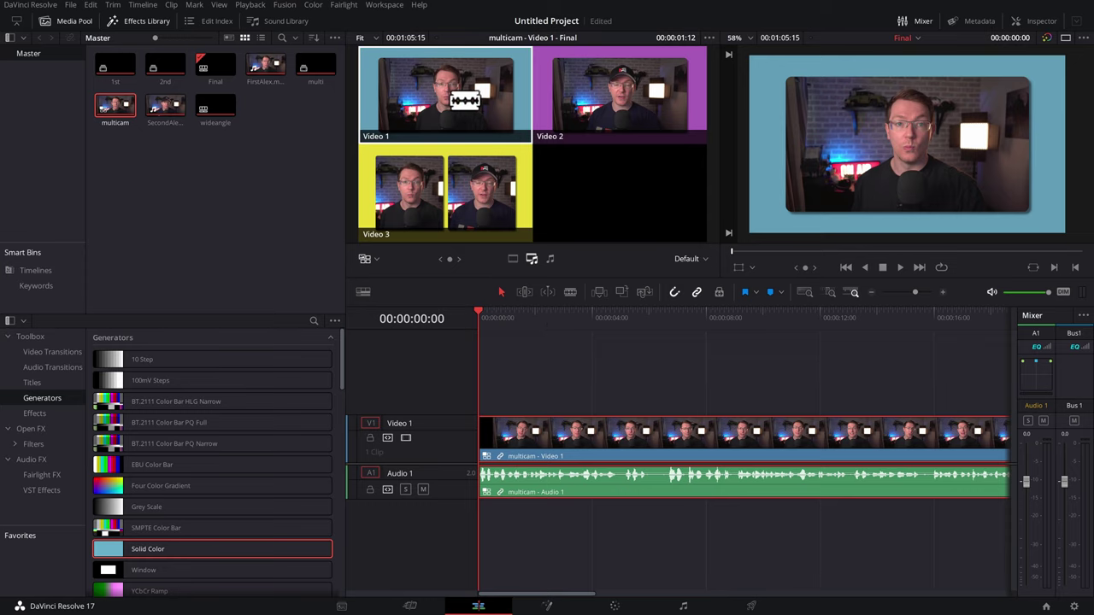
# - Play the Final timeline and cut to the Video 2 angle at 00:00:05:24
pyautogui.press('space')
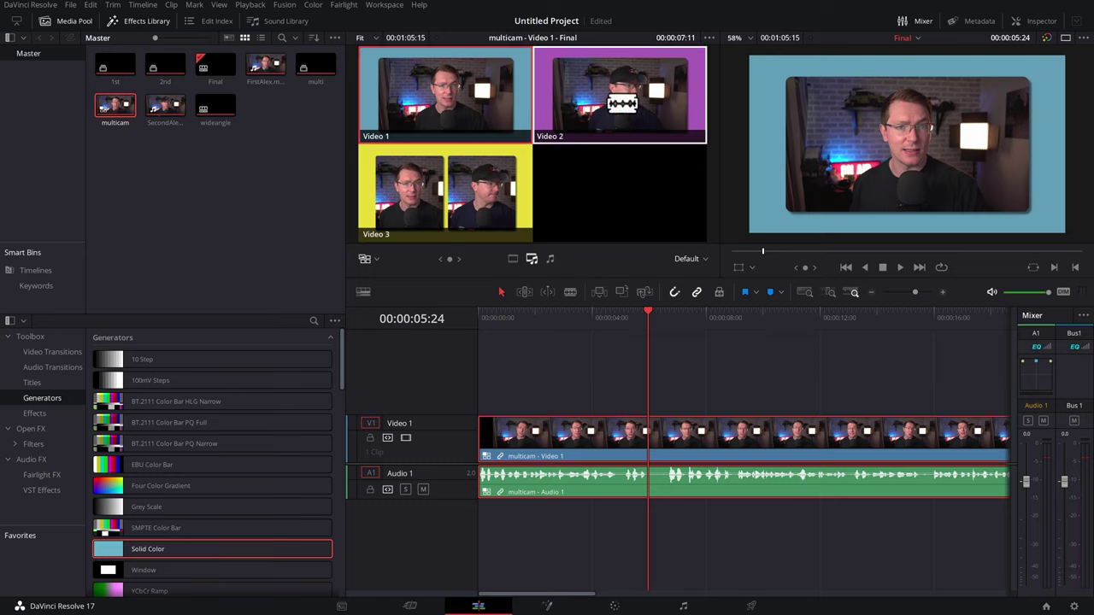
pyautogui.click(623, 104)
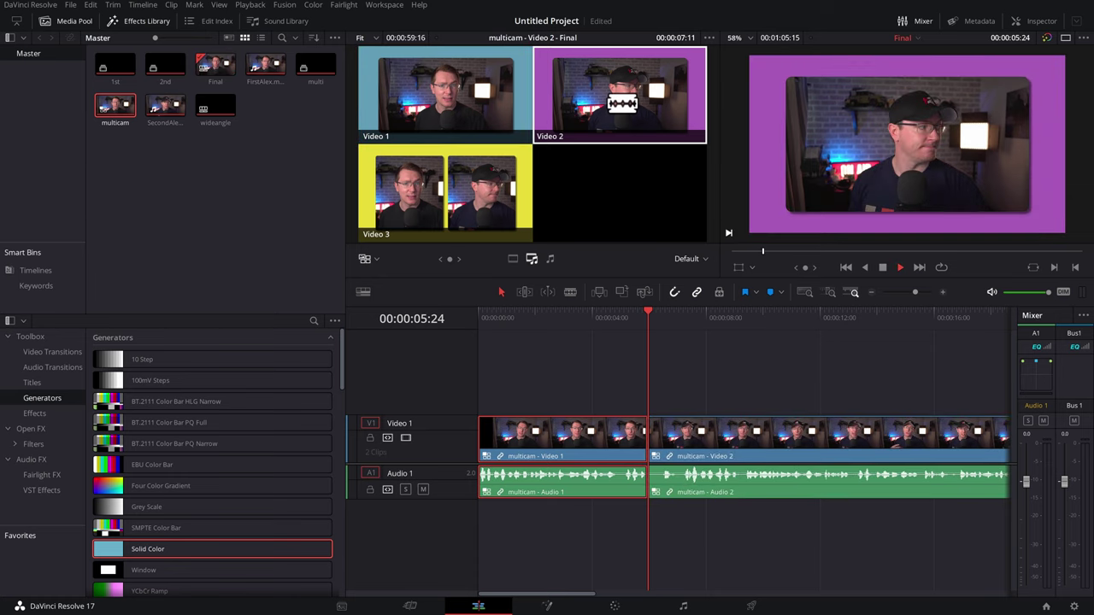
pyautogui.press('space')
# - Cut to the side-by-side Video 3 angle at about 24 seconds during playback, and stop playback
pyautogui.click(619, 321)
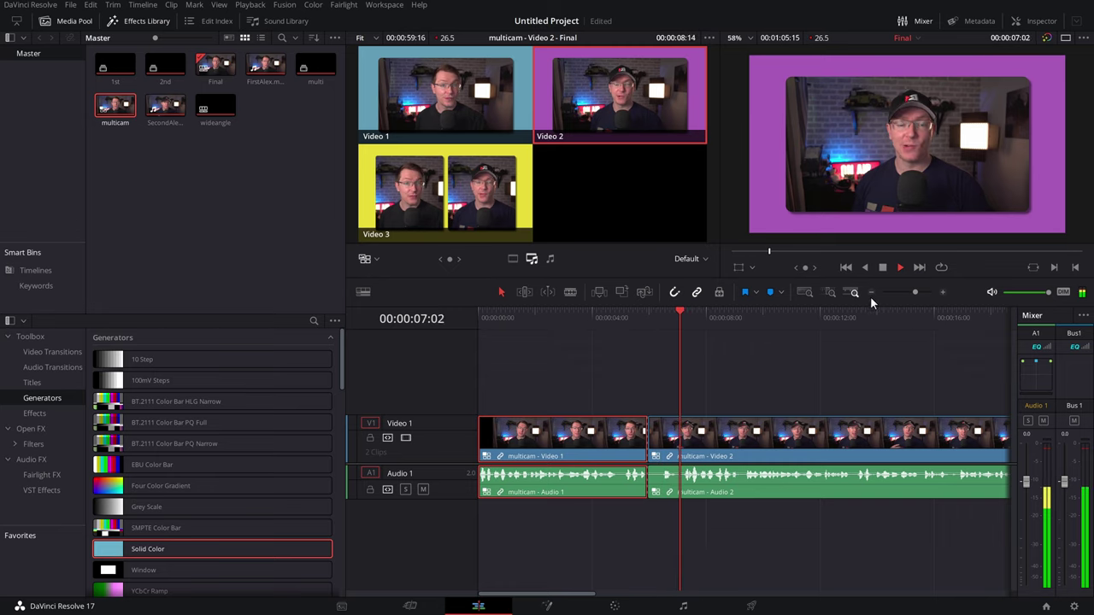
pyautogui.click(871, 292)
pyautogui.click(587, 318)
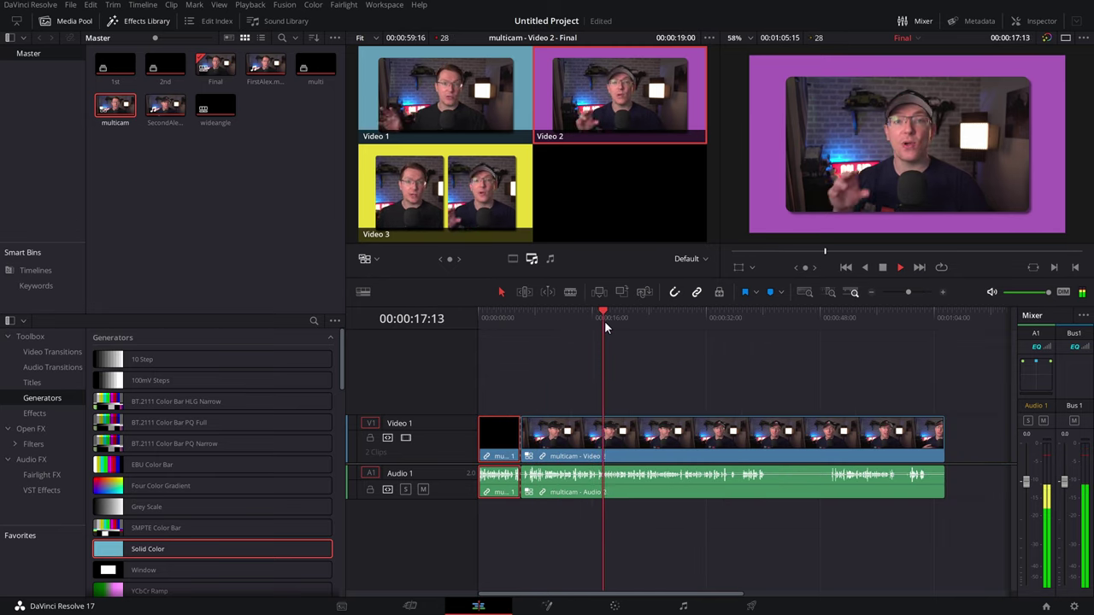
pyautogui.click(472, 195)
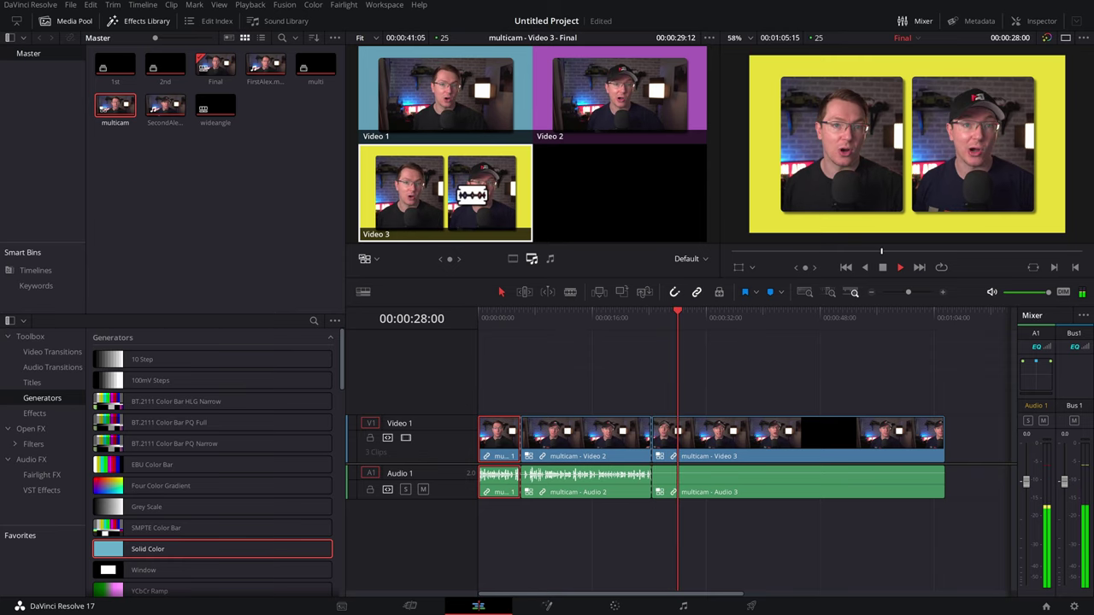
pyautogui.press('space')
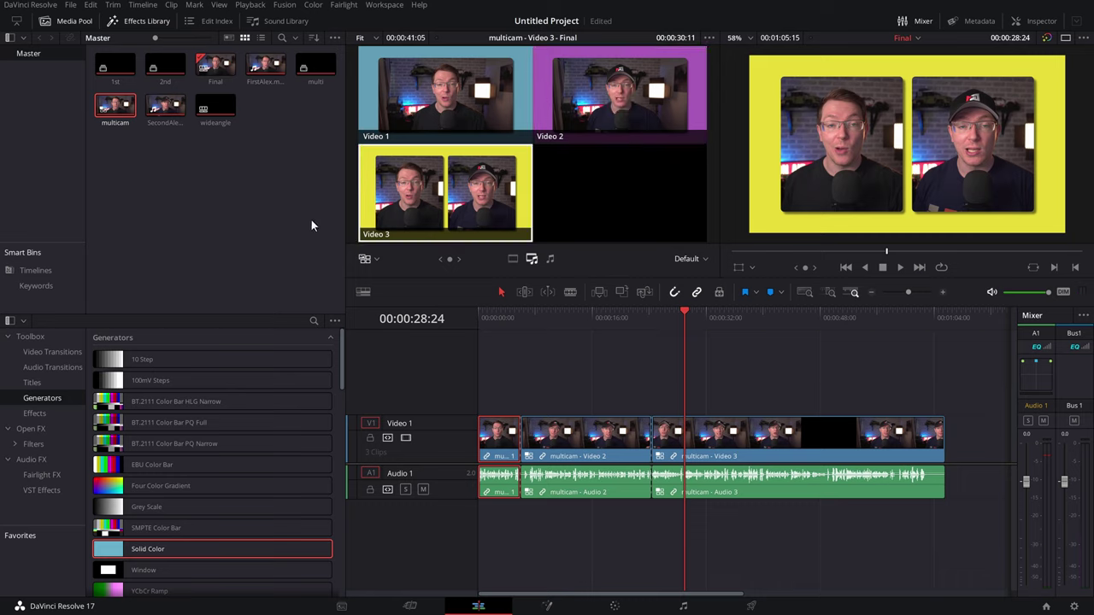
# - Split the Video 3 section at about 35 seconds and at 00:00:43:09, ripple delete the piece between, and play across the join
pyautogui.moveTo(596, 361); pyautogui.dragTo(745, 408)
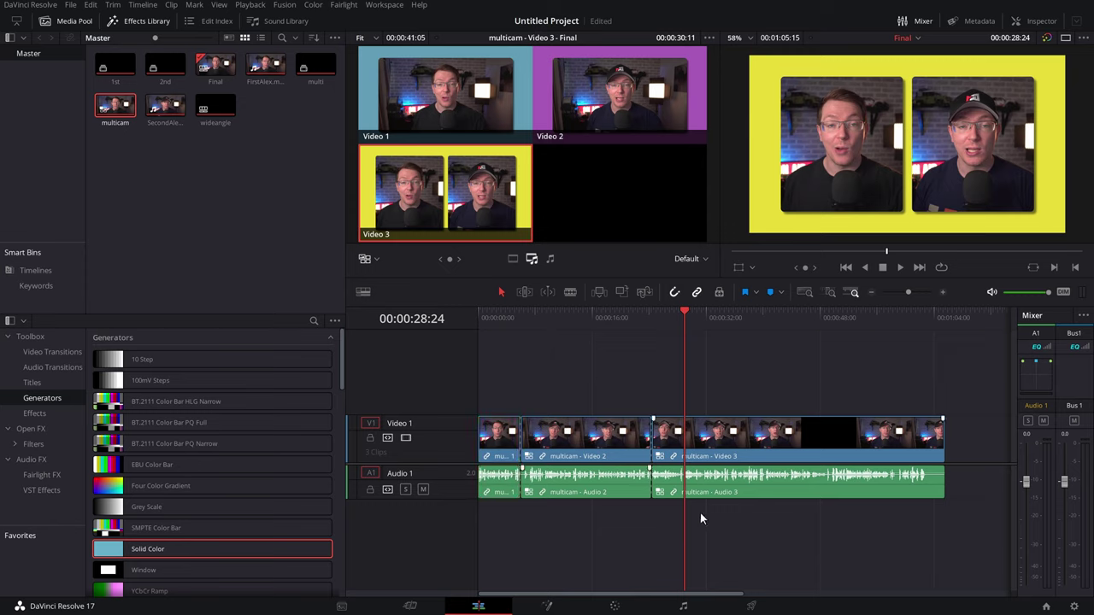
pyautogui.moveTo(722, 320); pyautogui.dragTo(787, 318)
pyautogui.hotkey('ctrl', 'b')
pyautogui.hotkey('ctrl', 'b')
pyautogui.click(763, 444)
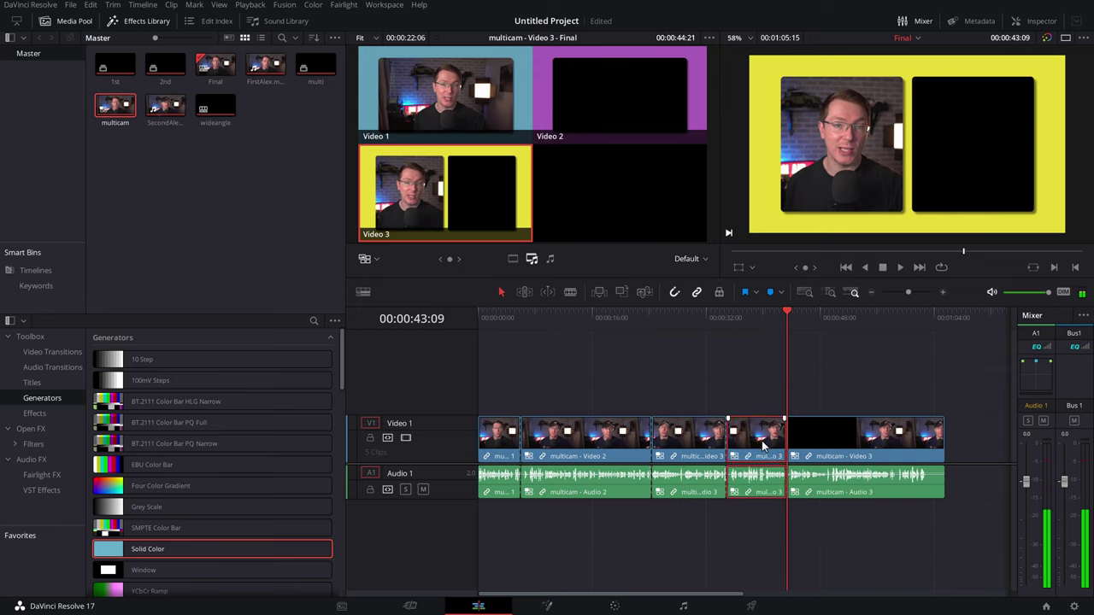
pyautogui.press('Delete')
pyautogui.click(705, 318)
pyautogui.press('space')
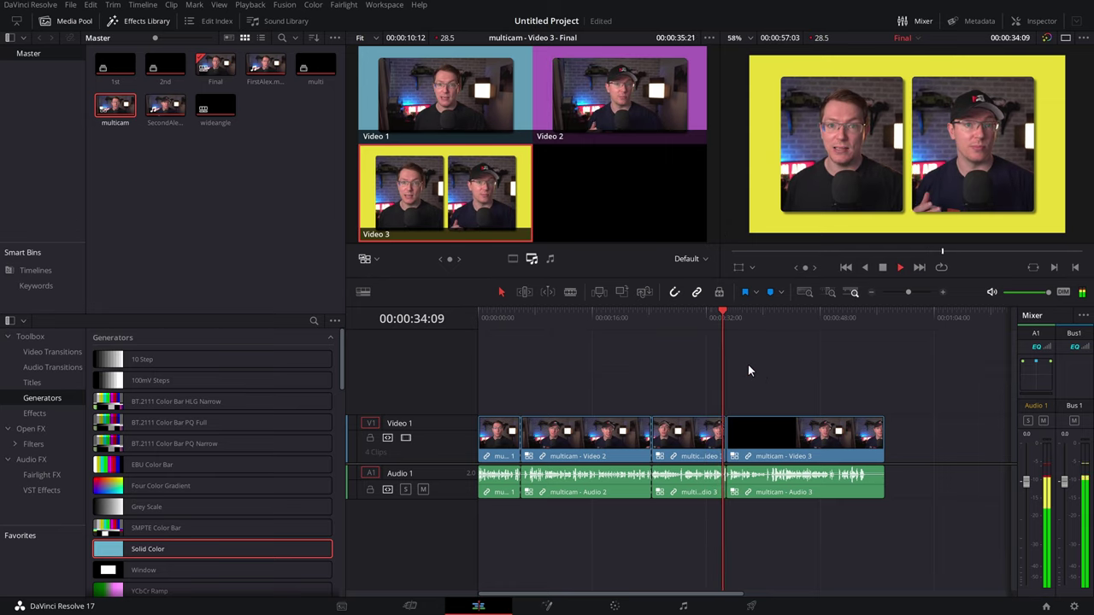
pyautogui.click(770, 319)
pyautogui.click(806, 320)
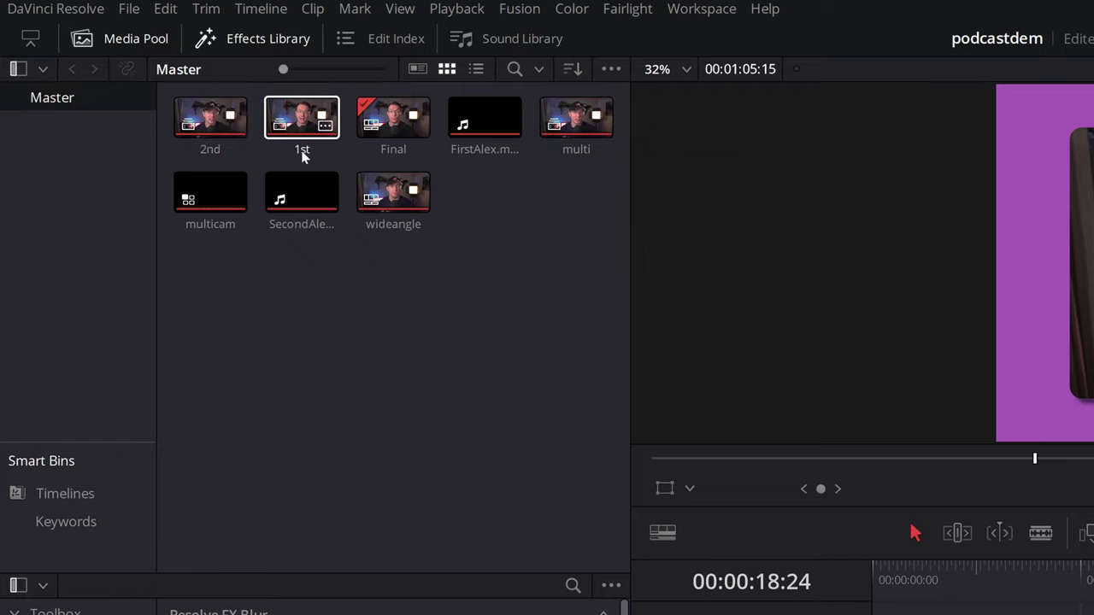
# - Open the multi compound clip in the timeline and move the playhead to 00:00:14:24
pyautogui.rightClick(573, 121)
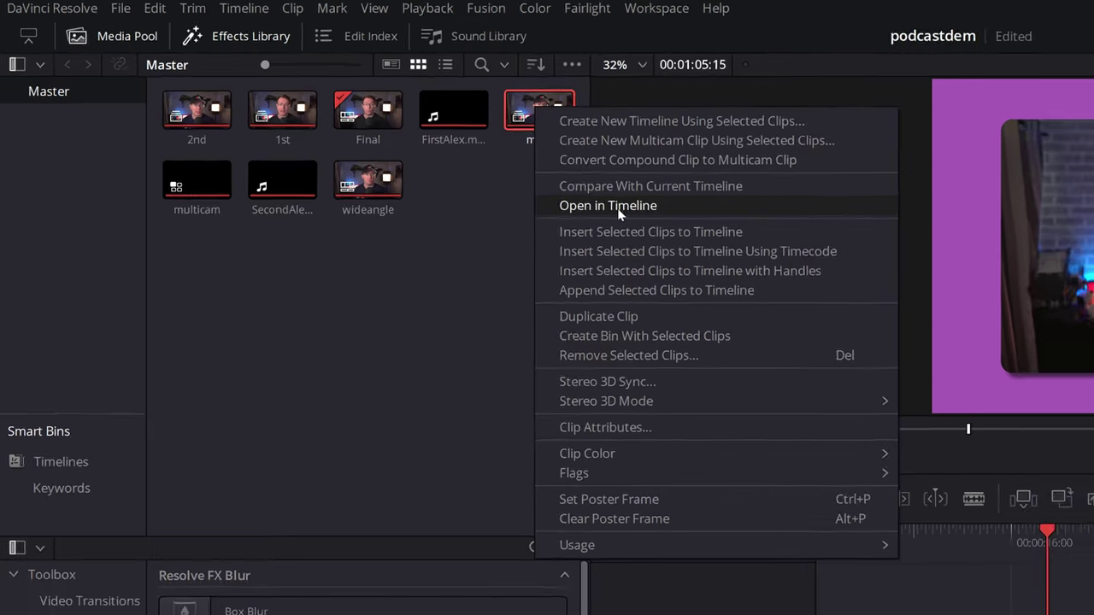
pyautogui.click(618, 208)
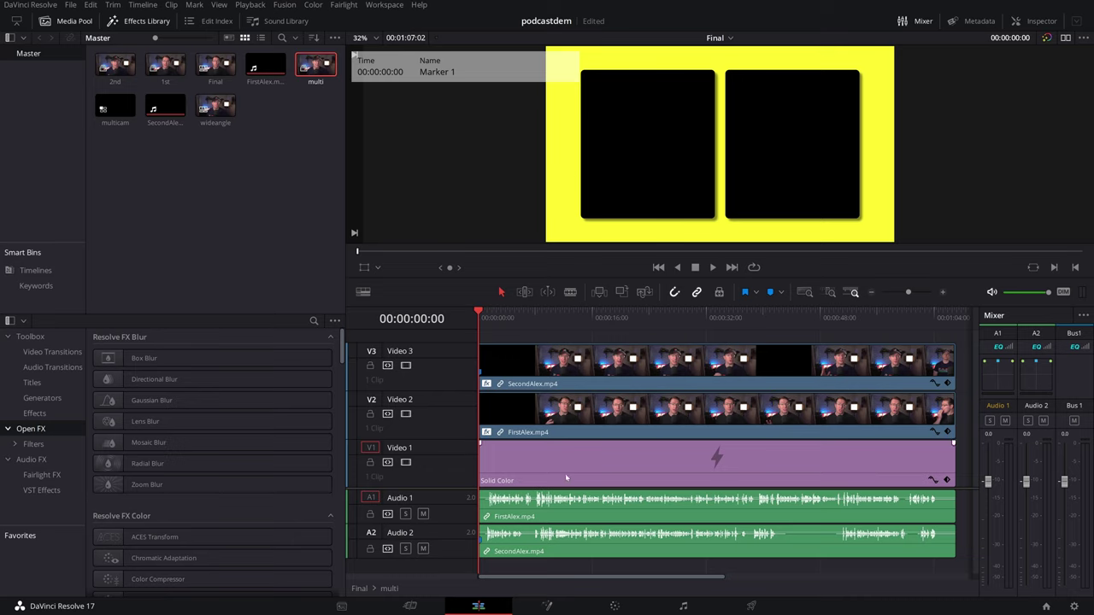
pyautogui.moveTo(541, 323); pyautogui.dragTo(587, 323)
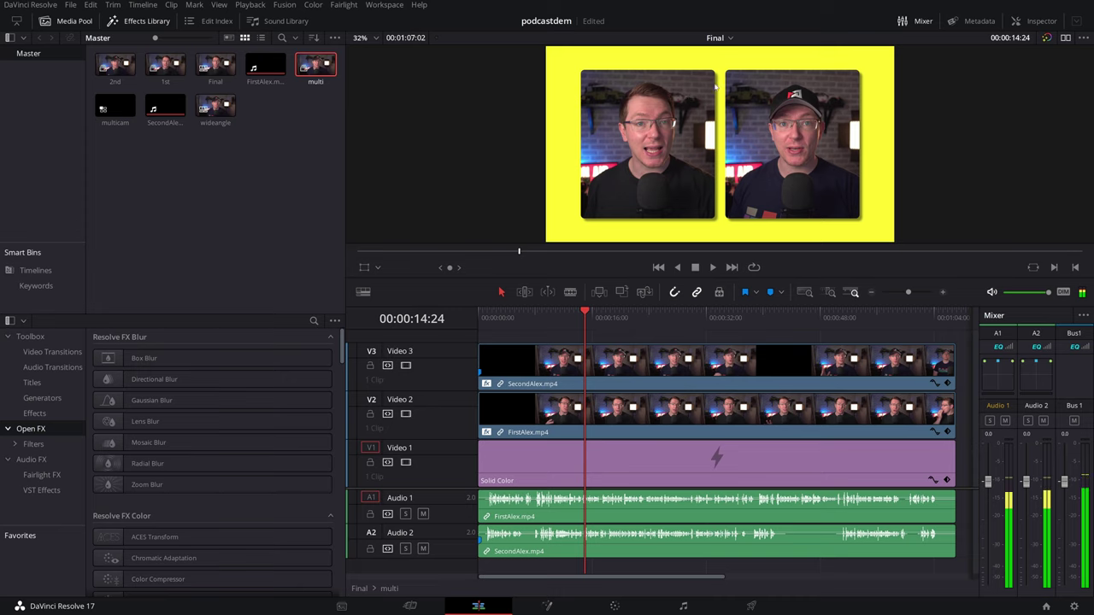
# - Change the Solid Color generator behind both cameras to red (#ff0004) and reopen the Final timeline
pyautogui.click(540, 468)
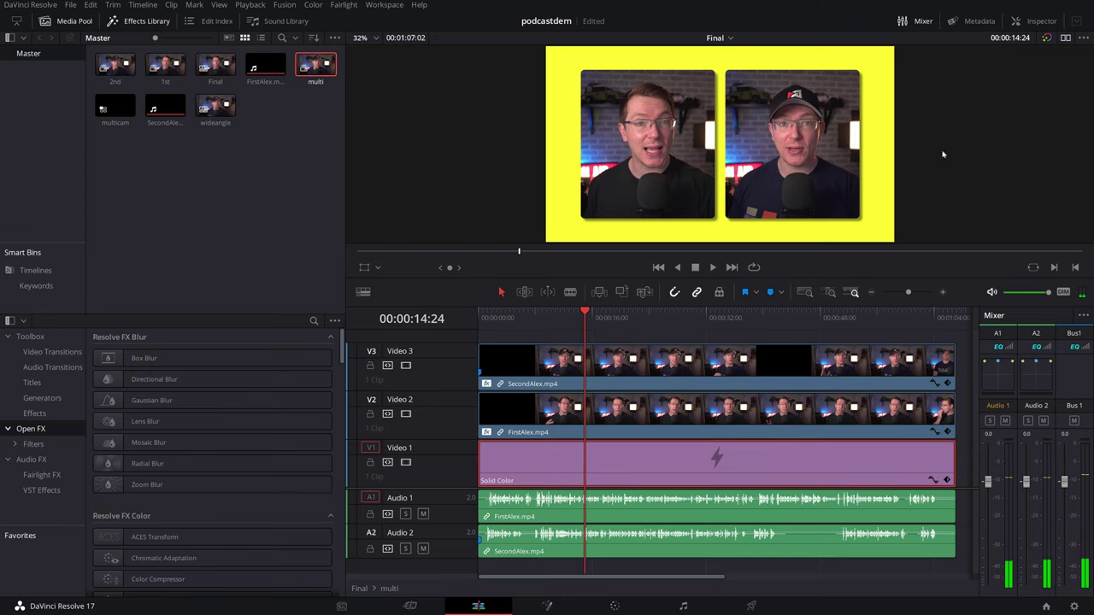
pyautogui.click(1016, 21)
pyautogui.click(945, 126)
pyautogui.moveTo(547, 206); pyautogui.dragTo(518, 201)
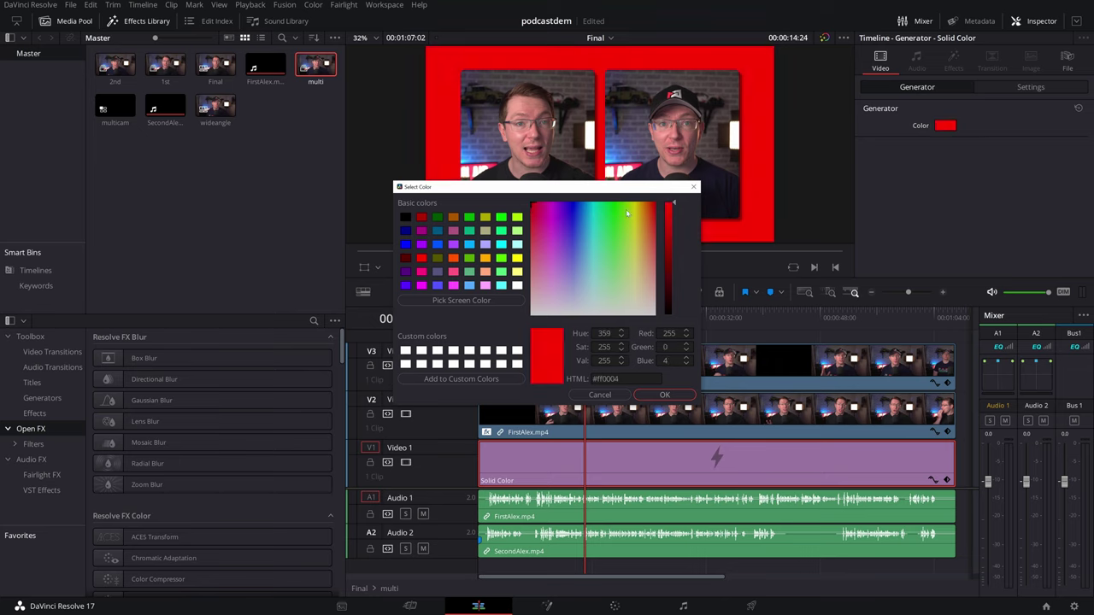
pyautogui.click(665, 396)
pyautogui.click(296, 240)
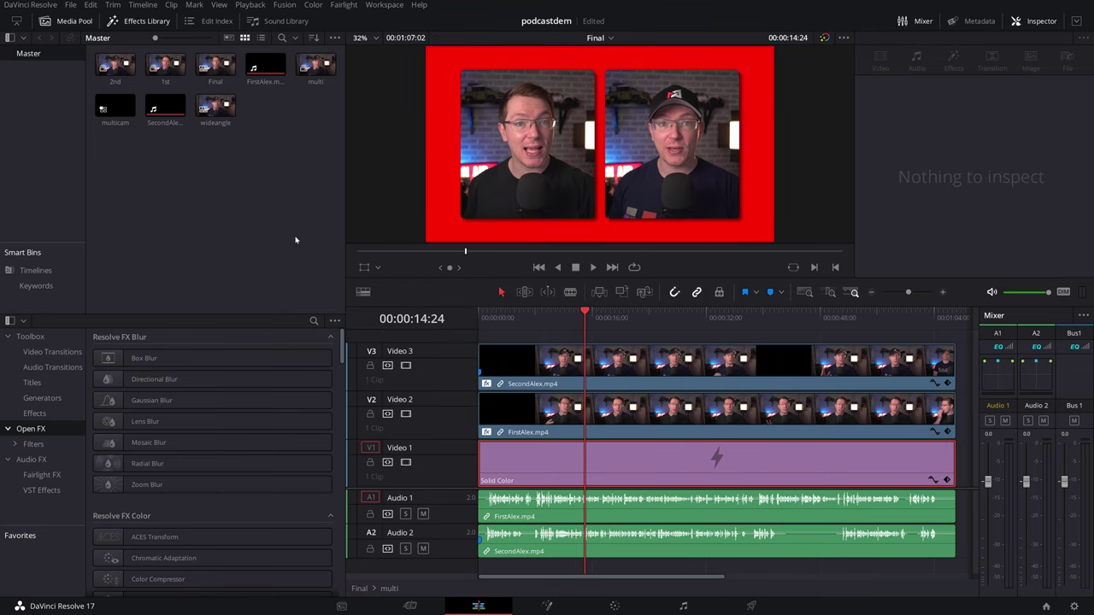
pyautogui.click(215, 71)
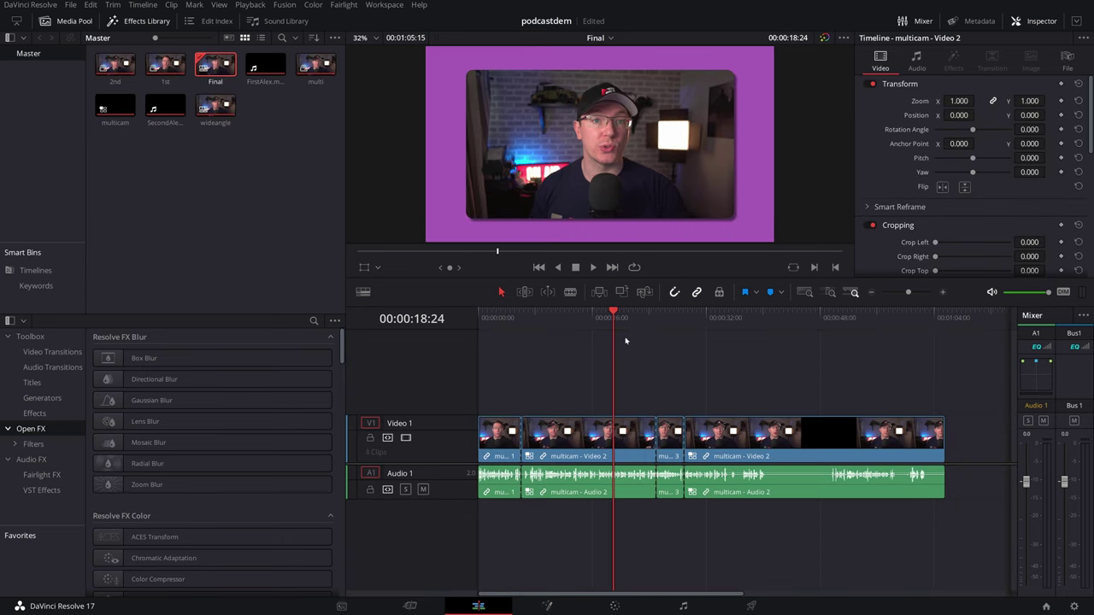
# - Jump to the start of the Video 3 section at 00:00:25:00, and open the multi compound clip in the timeline
pyautogui.press('Down')
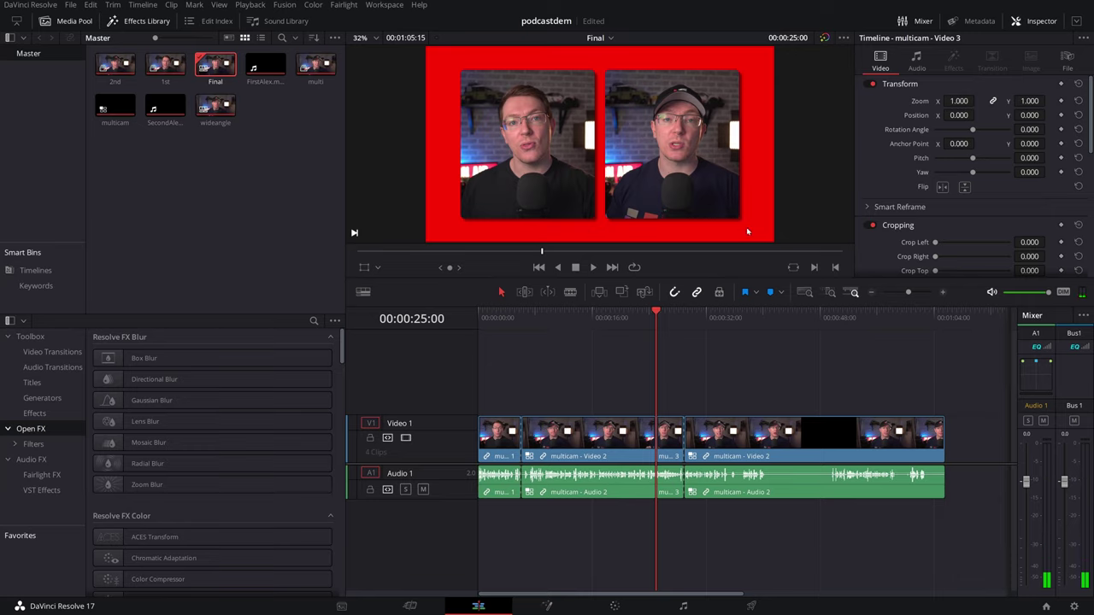
pyautogui.click(271, 193)
pyautogui.click(315, 65)
pyautogui.rightClick(315, 65)
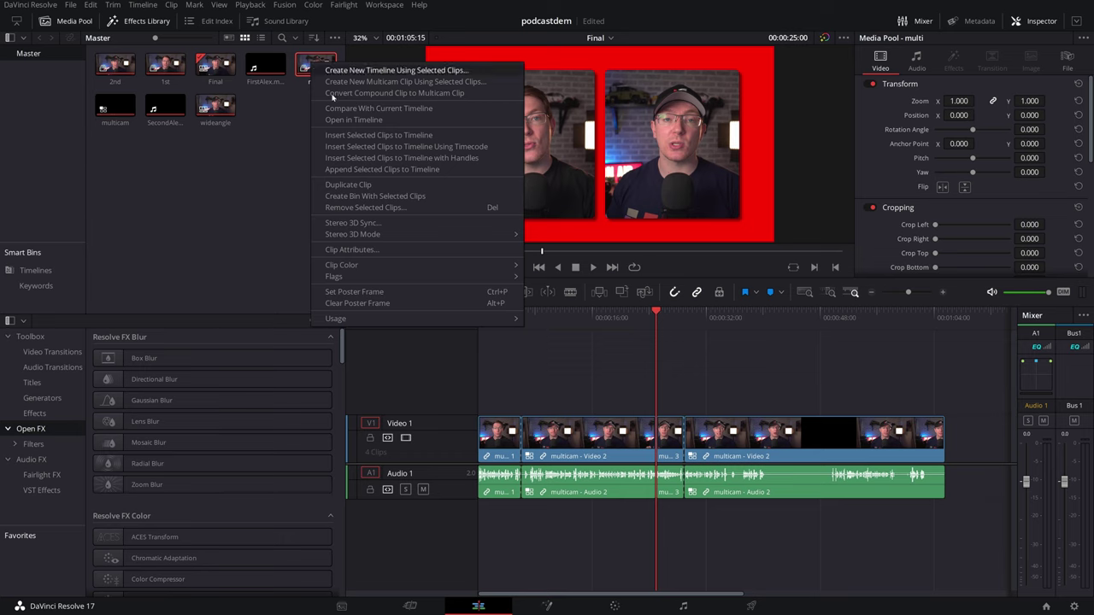
pyautogui.click(344, 122)
# - Inspect the FirstAlex.mp4 clip's Video Collage settings, and split both camera clips with their audio at 00:00:23:13
pyautogui.click(619, 407)
pyautogui.moveTo(586, 325); pyautogui.dragTo(609, 325)
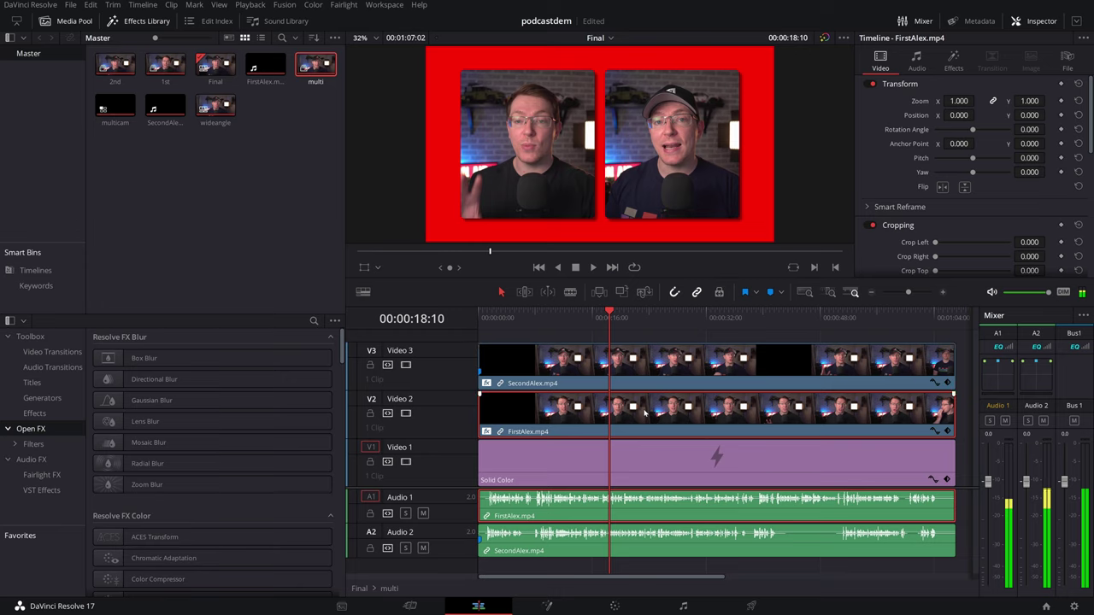
pyautogui.click(954, 62)
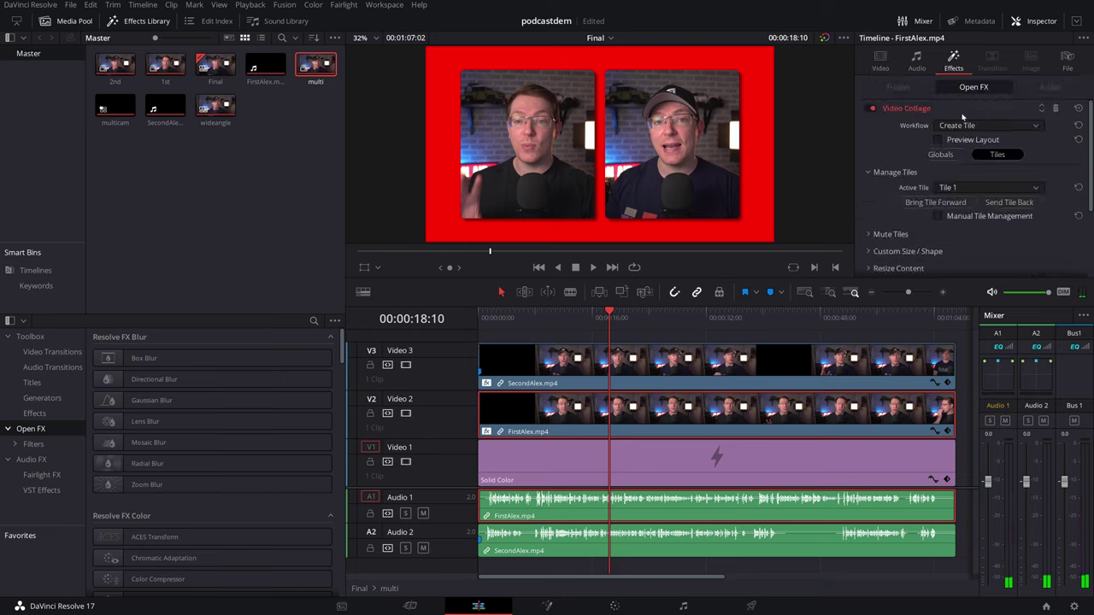
pyautogui.click(645, 318)
pyautogui.hotkey('ctrl', 'b')
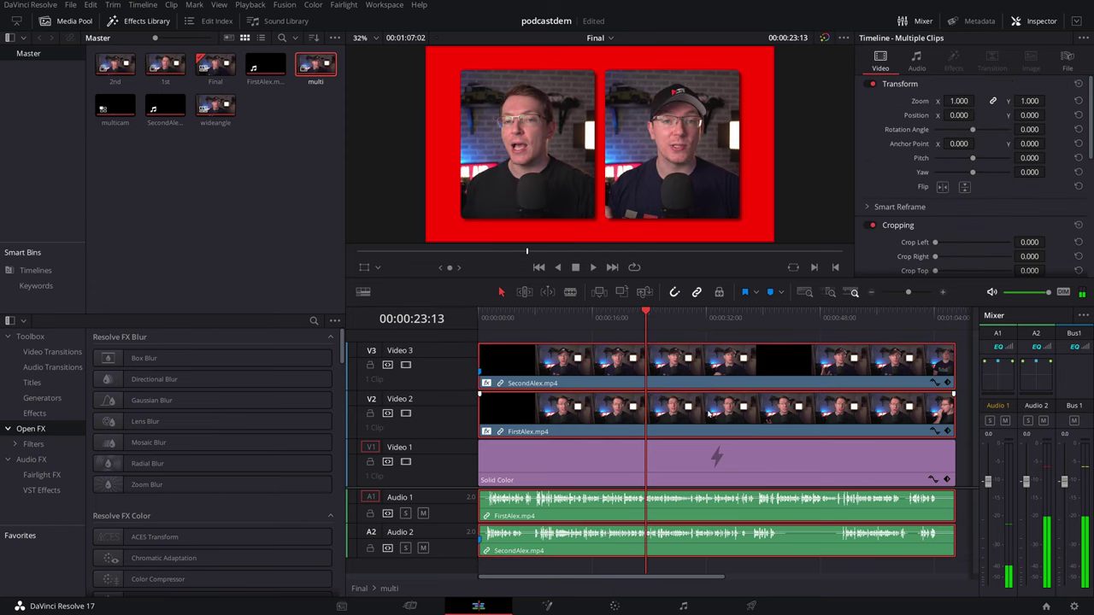
pyautogui.hotkey('ctrl', 'b')
# - With the playhead at 00:00:35:13, set the second FirstAlex.mp4 segment's Video Collage layout to 1 column and 2 rows
pyautogui.moveTo(645, 318); pyautogui.dragTo(731, 318)
pyautogui.click(791, 416)
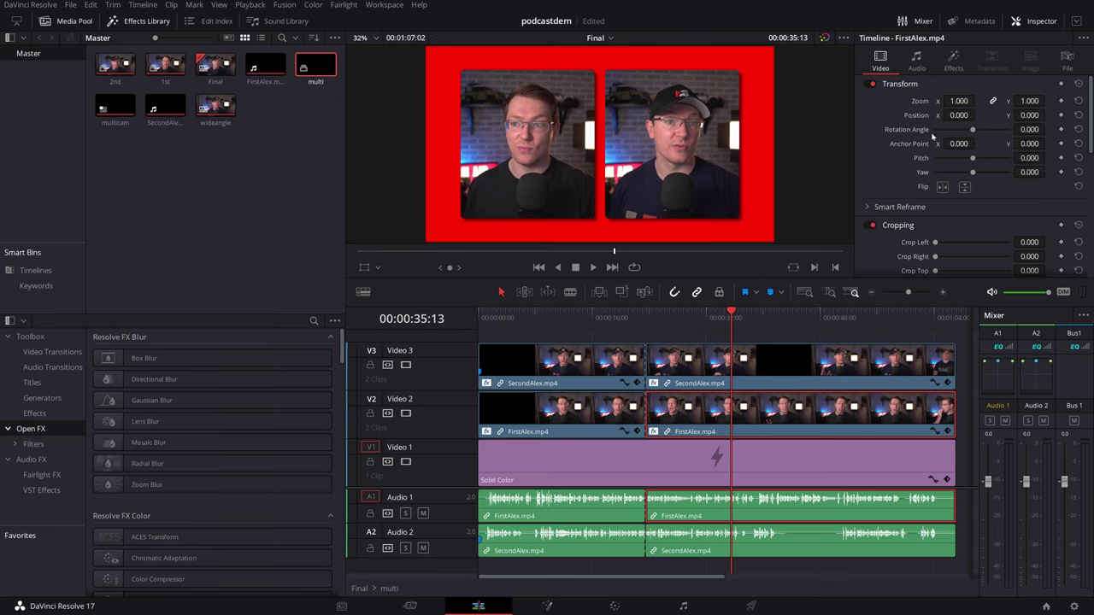
pyautogui.click(954, 61)
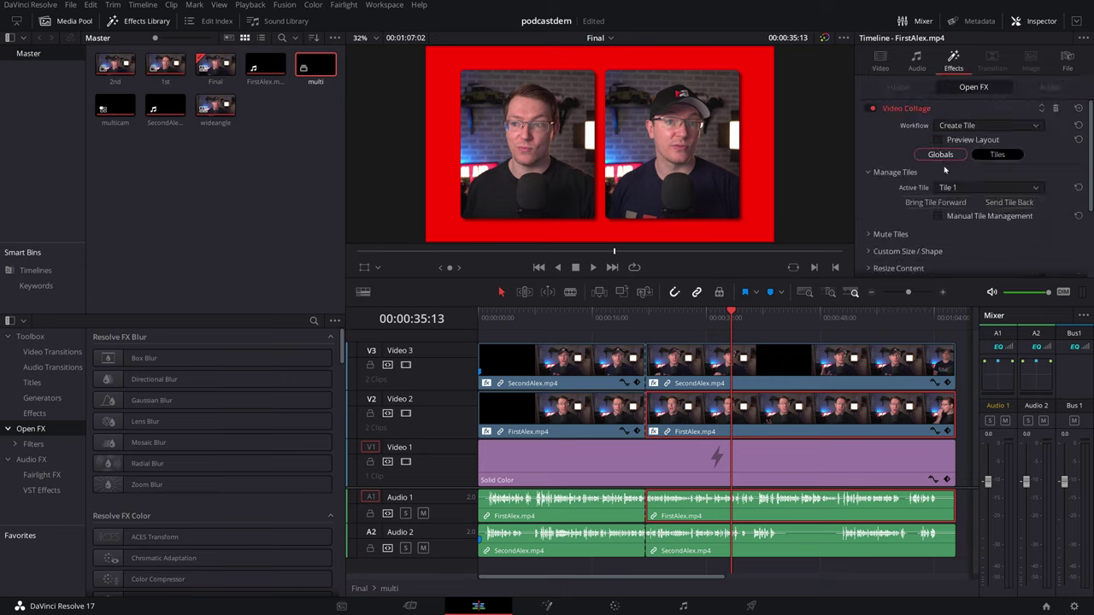
pyautogui.scroll(-1, 936, 152)
pyautogui.scroll(1, 945, 141)
pyautogui.click(940, 155)
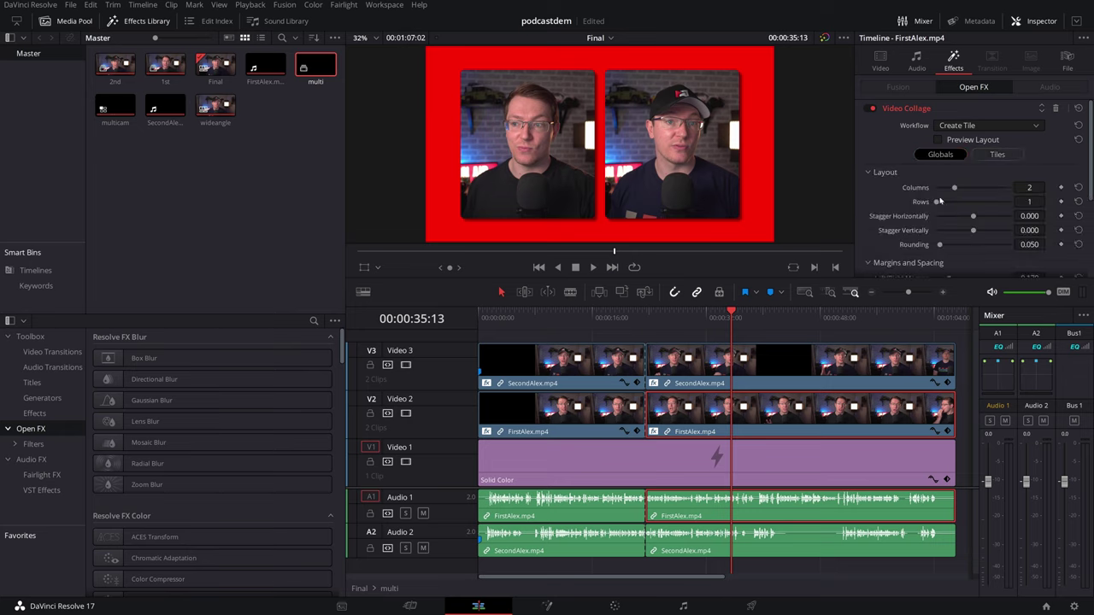
pyautogui.moveTo(946, 190); pyautogui.dragTo(964, 204)
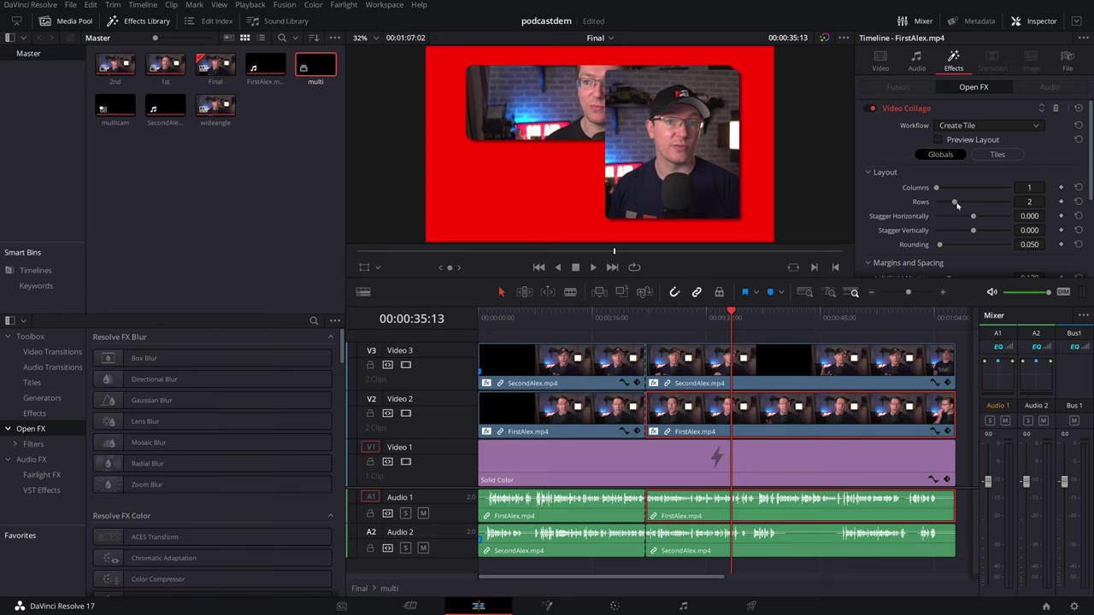
# - Set the second SecondAlex.mp4 segment's Video Collage layout to 1 column and 2 rows, with Tile 2 as its active tile
pyautogui.click(695, 376)
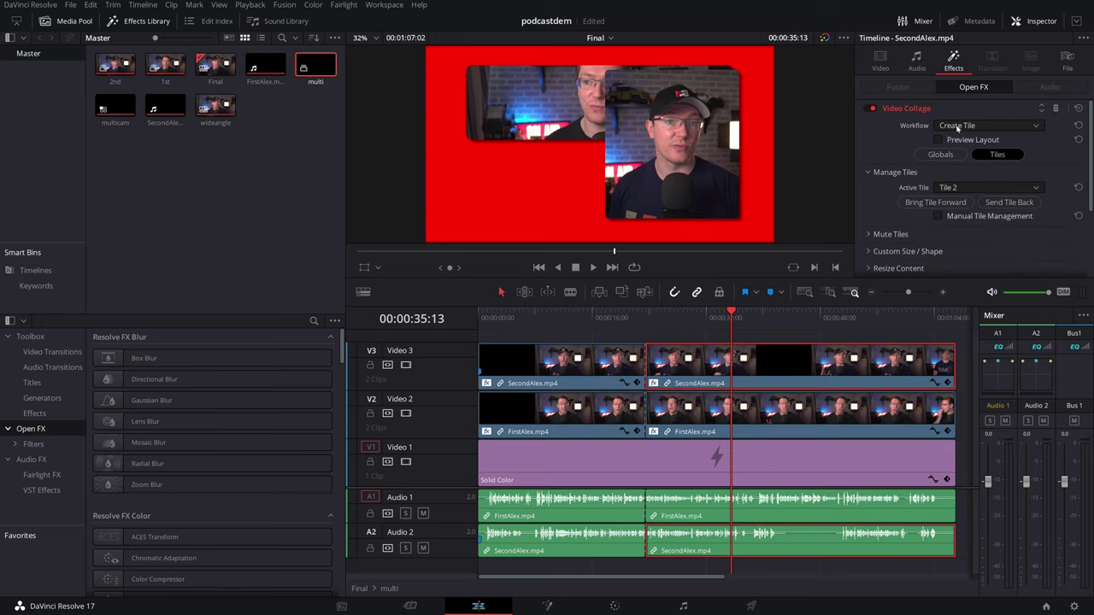
pyautogui.click(941, 155)
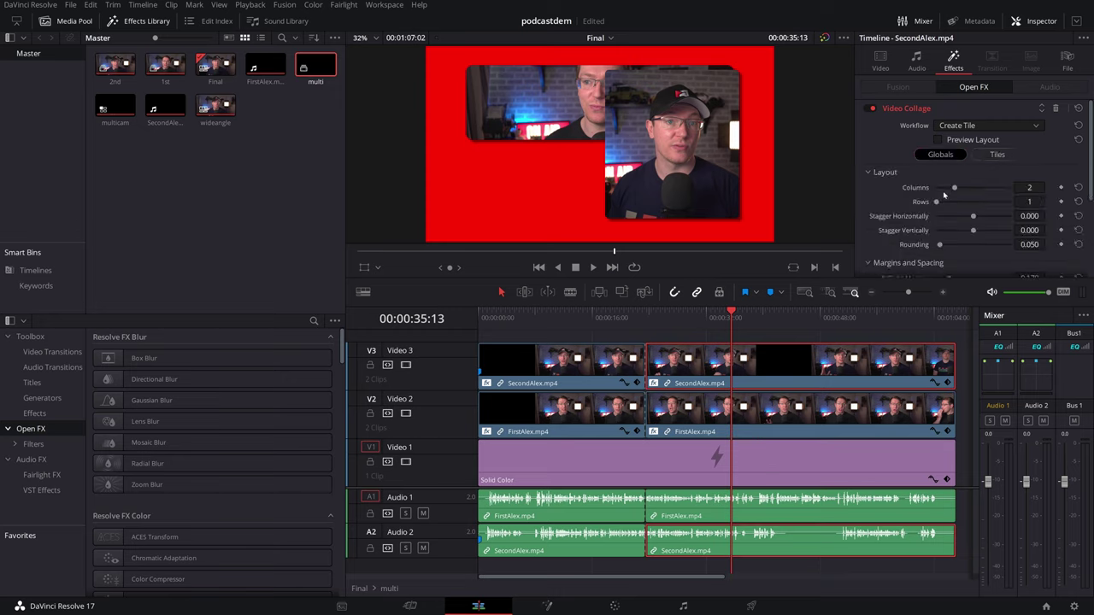
pyautogui.moveTo(956, 187); pyautogui.dragTo(926, 190)
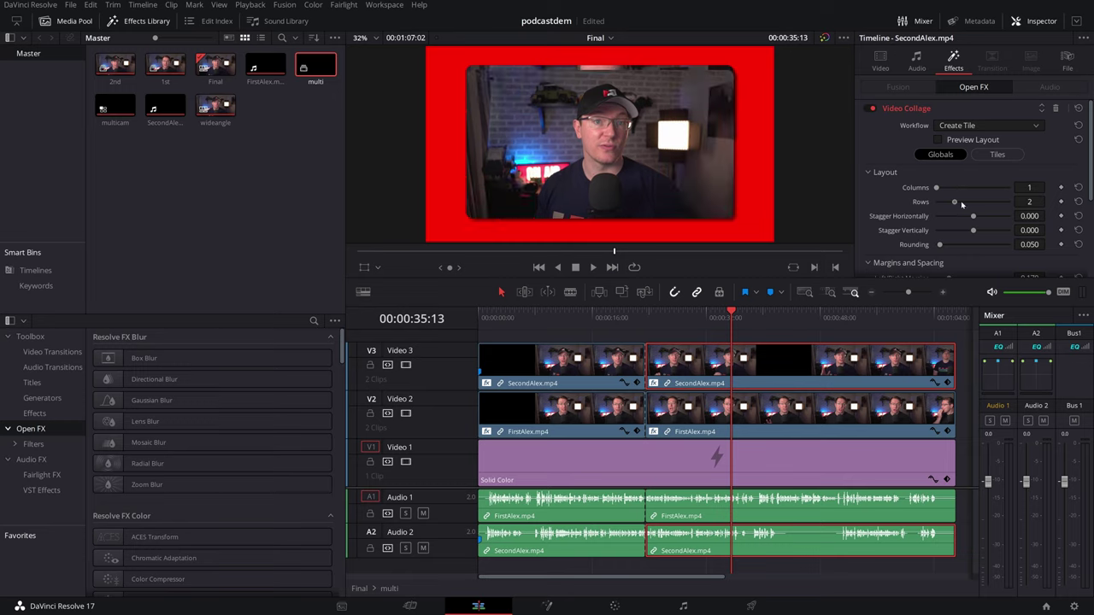
pyautogui.click(998, 155)
pyautogui.click(982, 188)
pyautogui.click(951, 214)
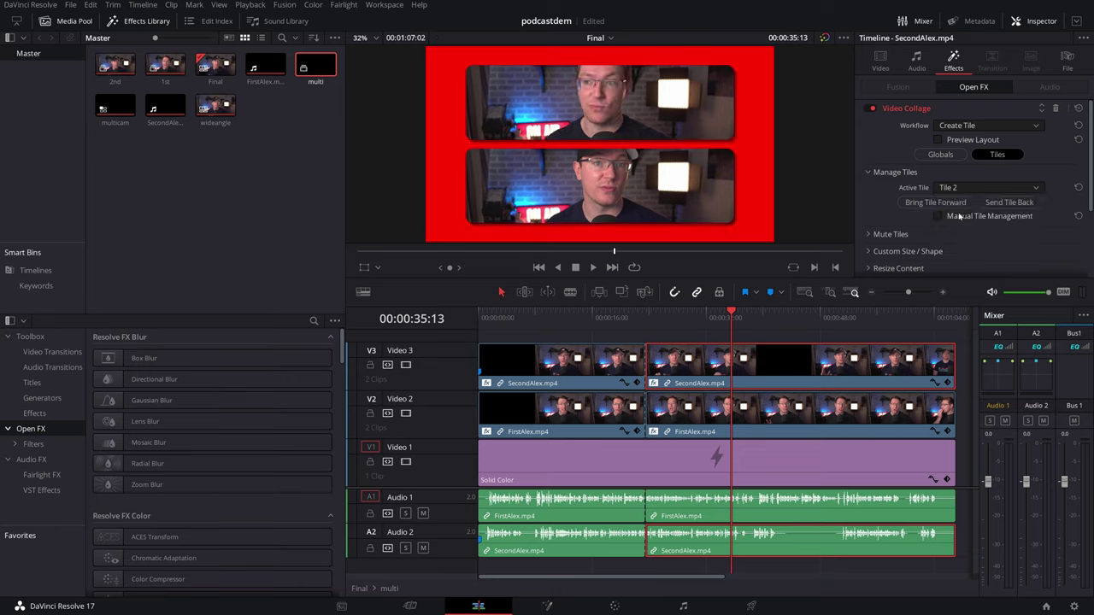
# - Check the stacked layout at 00:00:28:00, then reopen the Final timeline and view the Video 3 section at 00:00:25:00
pyautogui.moveTo(637, 320); pyautogui.dragTo(677, 320)
pyautogui.click(304, 208)
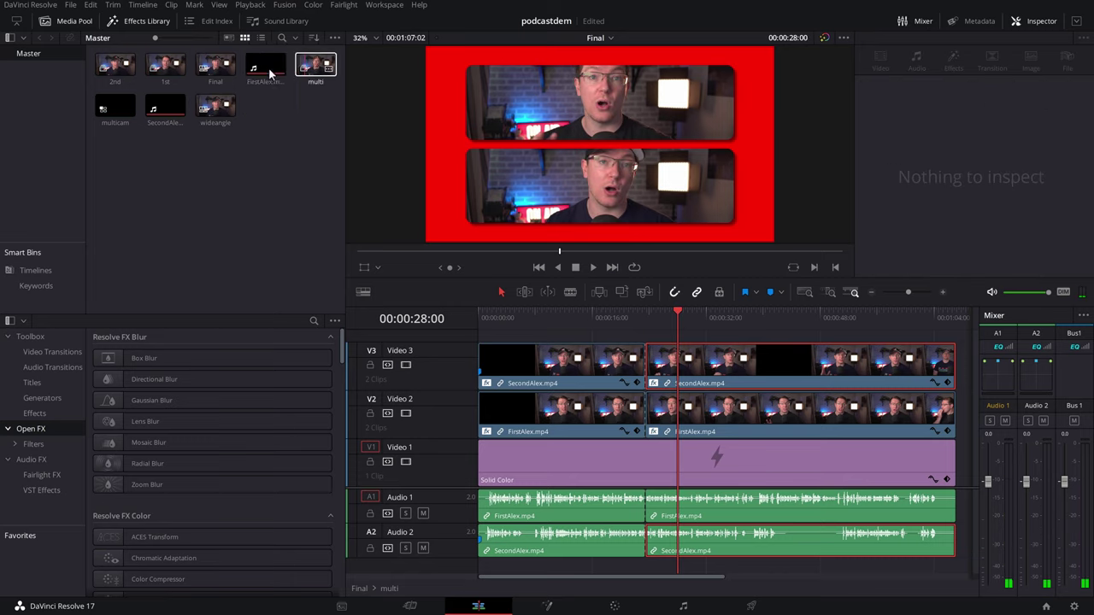
pyautogui.doubleClick(215, 66)
pyautogui.moveTo(634, 319)
pyautogui.mouseDown()
pyautogui.moveTo(577, 318)
pyautogui.moveTo(655, 320)
pyautogui.mouseUp()
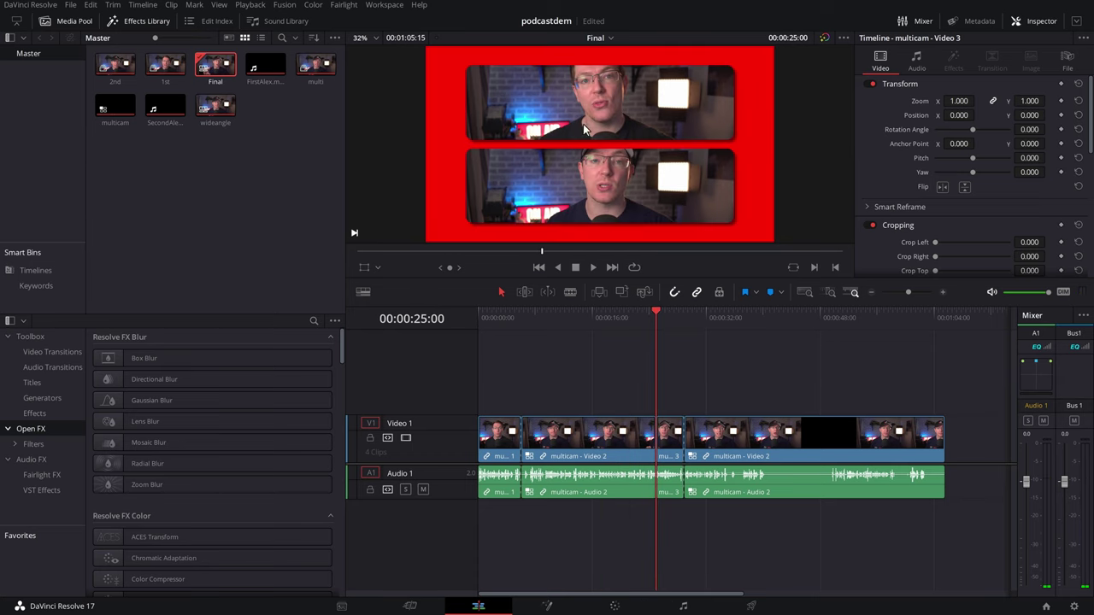
# - Show the multicam viewer, cut to the Video 3 angle at 00:00:08:18, and check the layout change at 00:00:25:00
pyautogui.moveTo(617, 313); pyautogui.dragTo(544, 319)
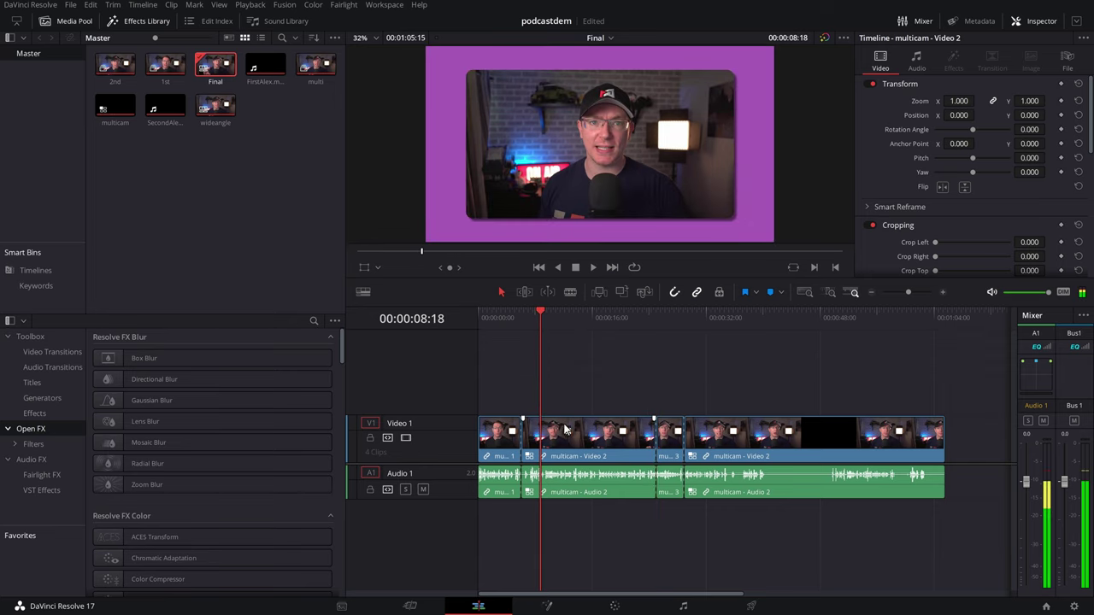
pyautogui.click(1035, 21)
pyautogui.press('3')
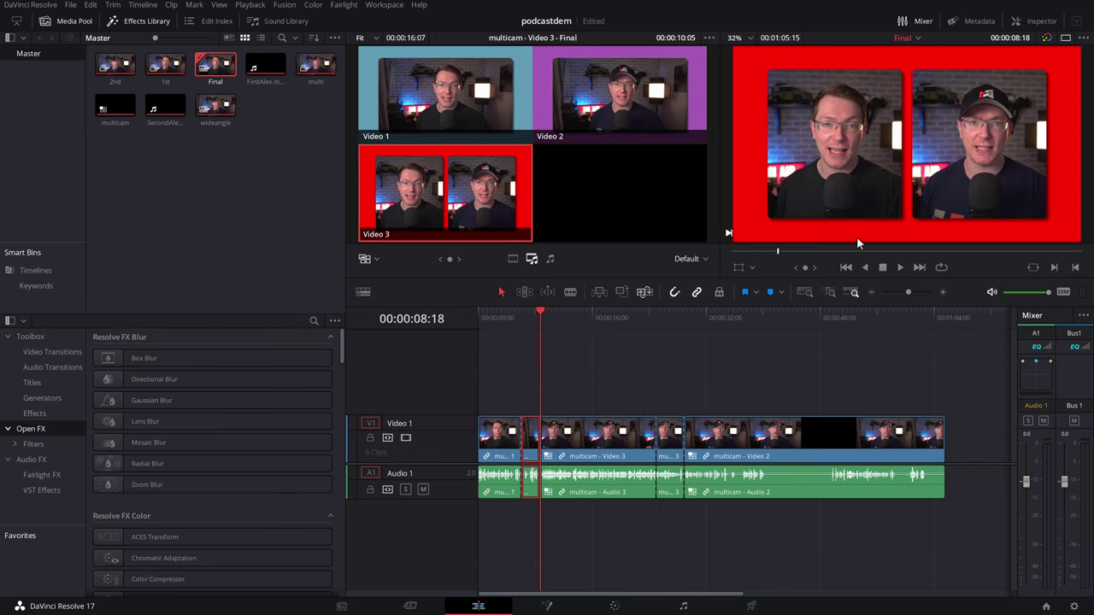
pyautogui.click(655, 316)
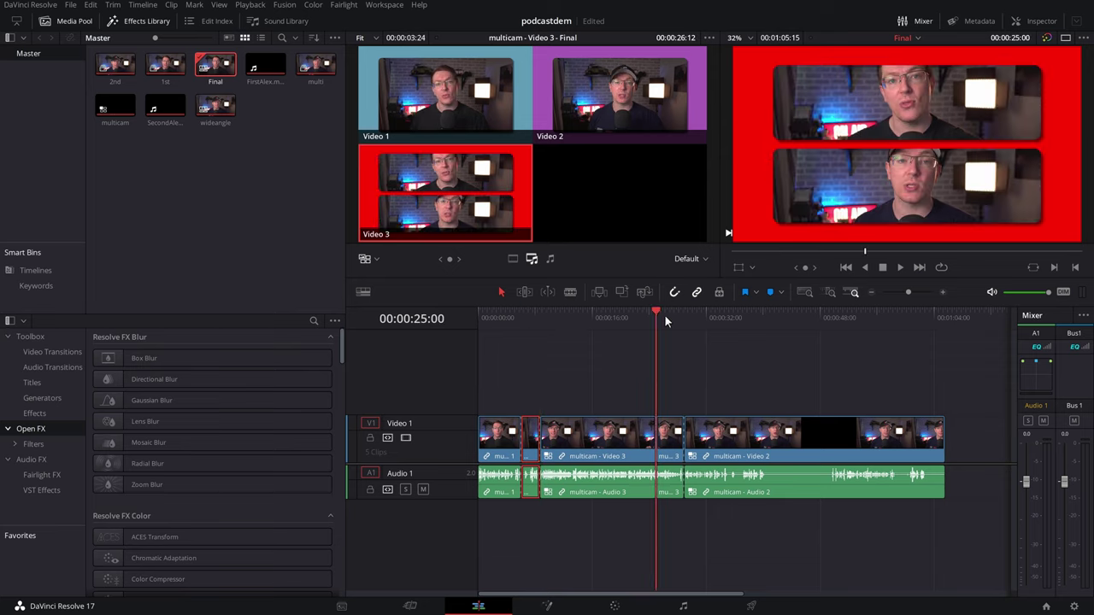